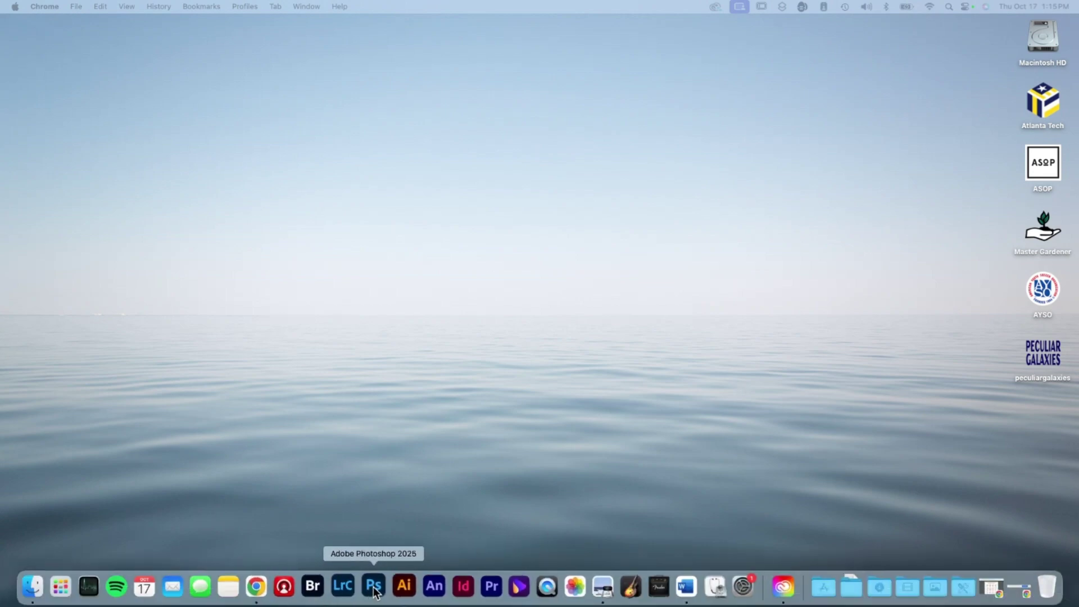
Launch Photoshop 2025 from the Dock and wait for the Home screen
{"action": "left_click", "coordinate": [374, 587]}
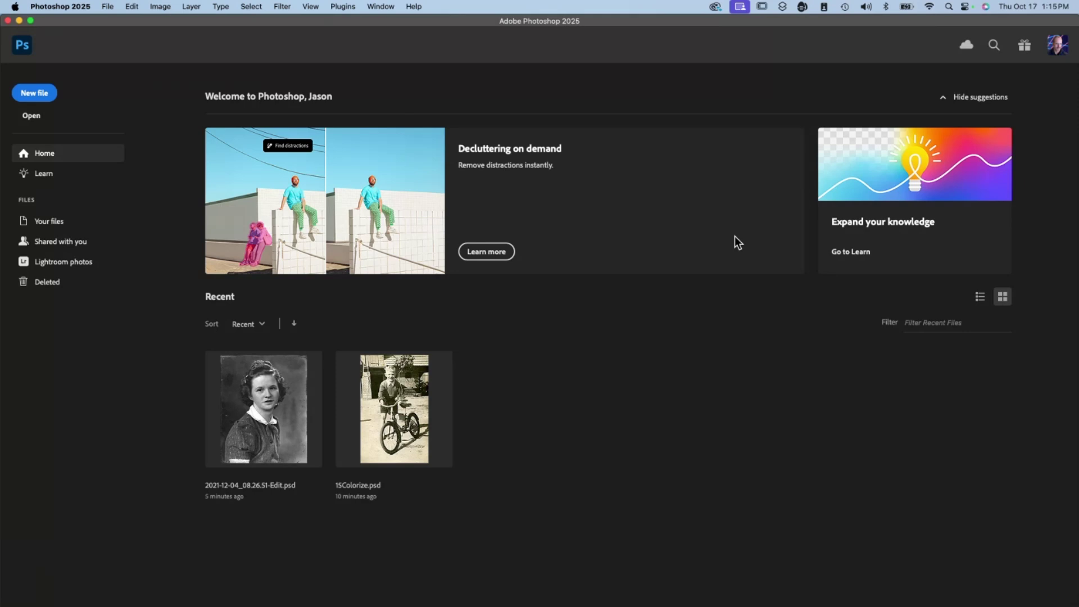
{"action": "left_click", "coordinate": [413, 6]}
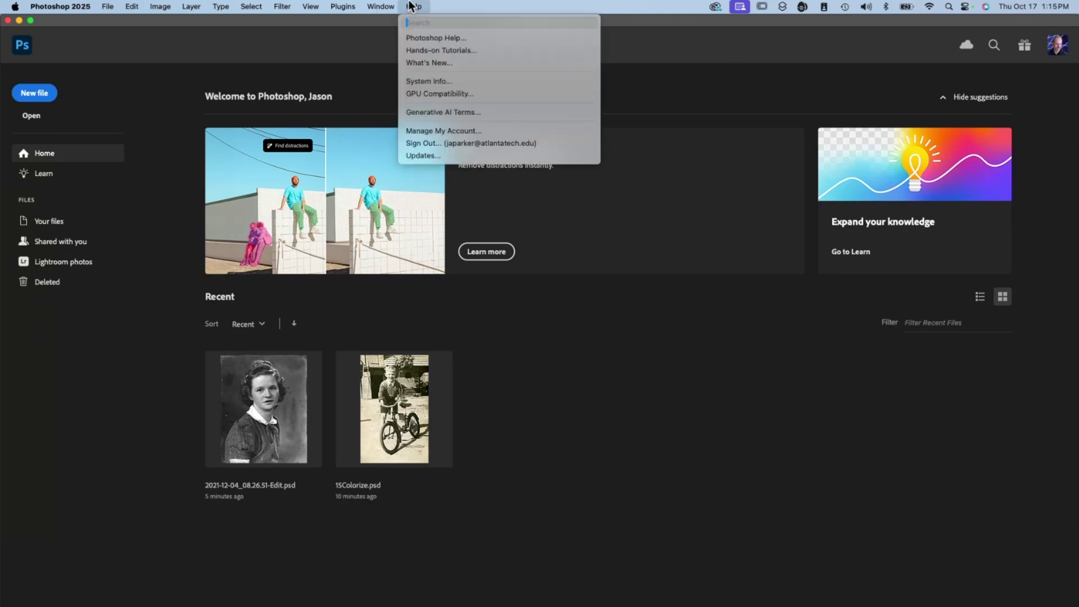
{"action": "left_click", "coordinate": [440, 63]}
{"action": "left_click_drag", "start_coordinate": [756, 66], "coordinate": [211, 73]}
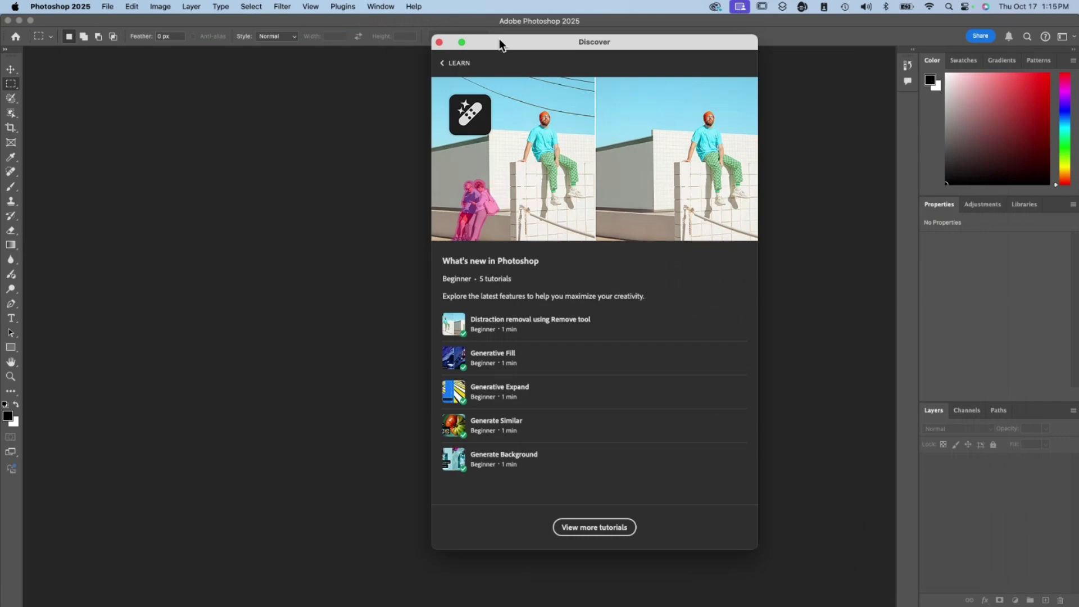
{"action": "left_click", "coordinate": [214, 344]}
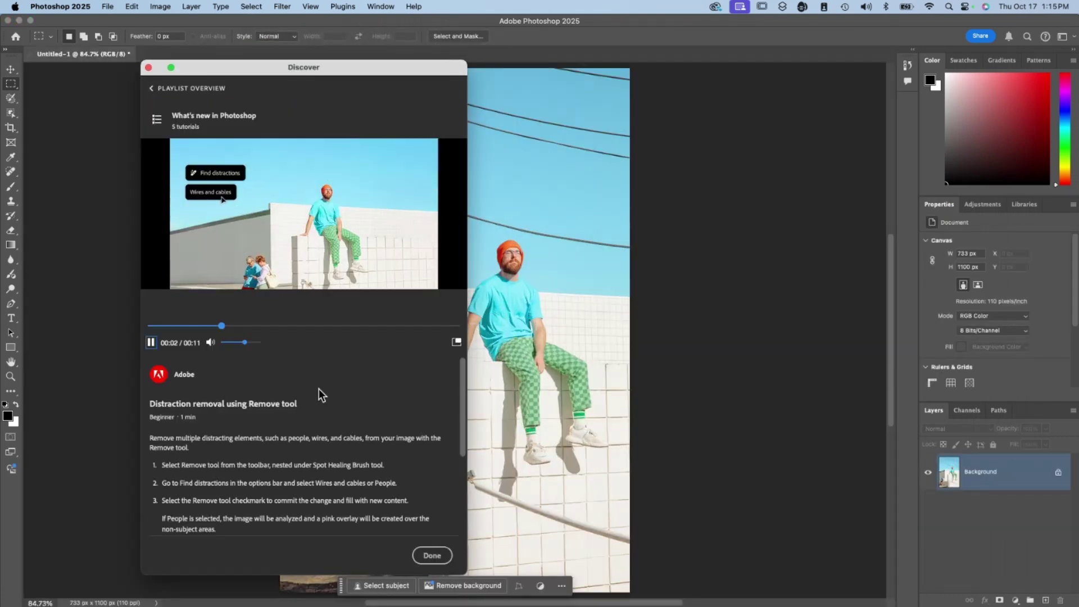
{"action": "left_click", "coordinate": [149, 68]}
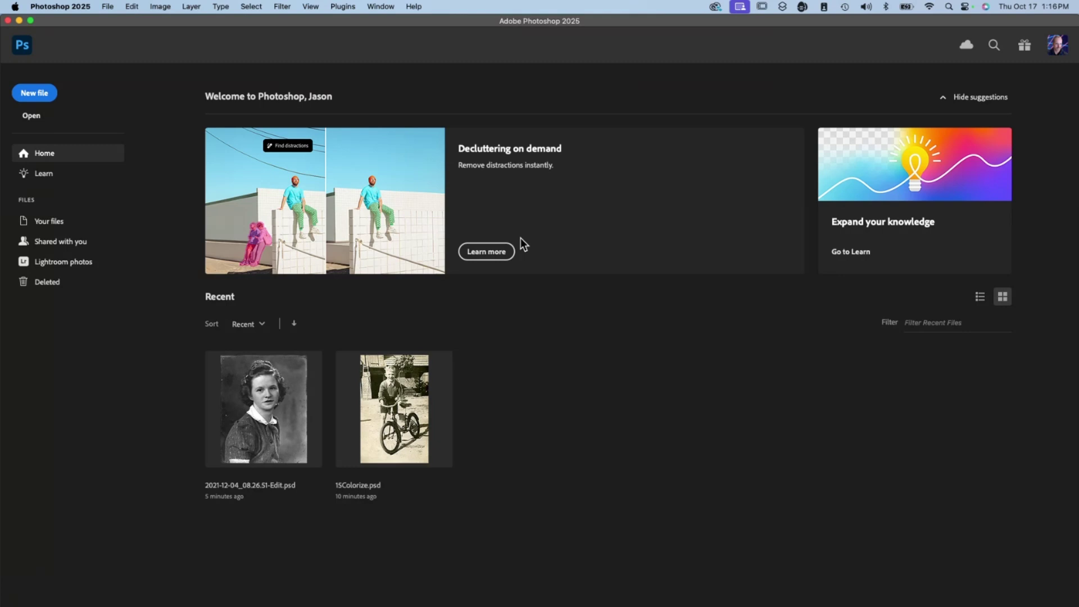
Open 15Restore.psd, move the task bar aside and fit the portrait to the screen
{"action": "left_click", "coordinate": [107, 7]}
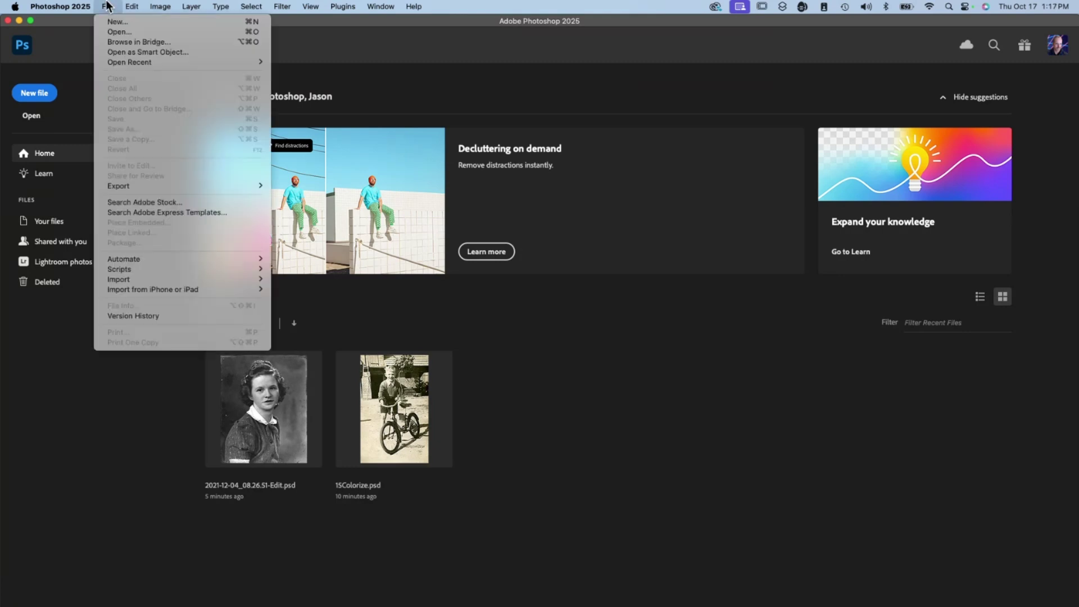
{"action": "left_click", "coordinate": [106, 28]}
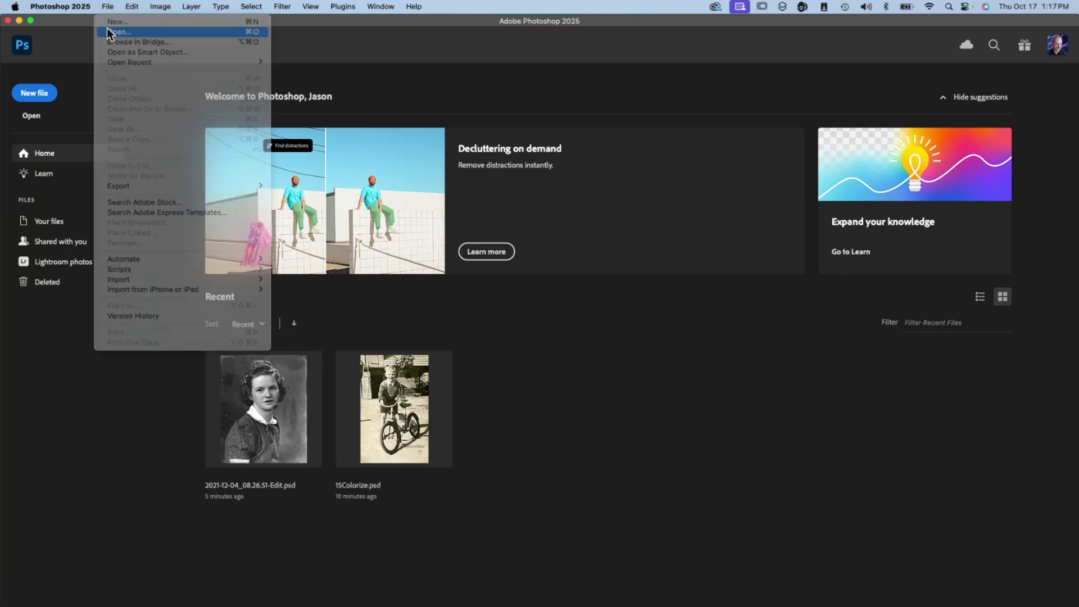
{"action": "double_click", "coordinate": [406, 156]}
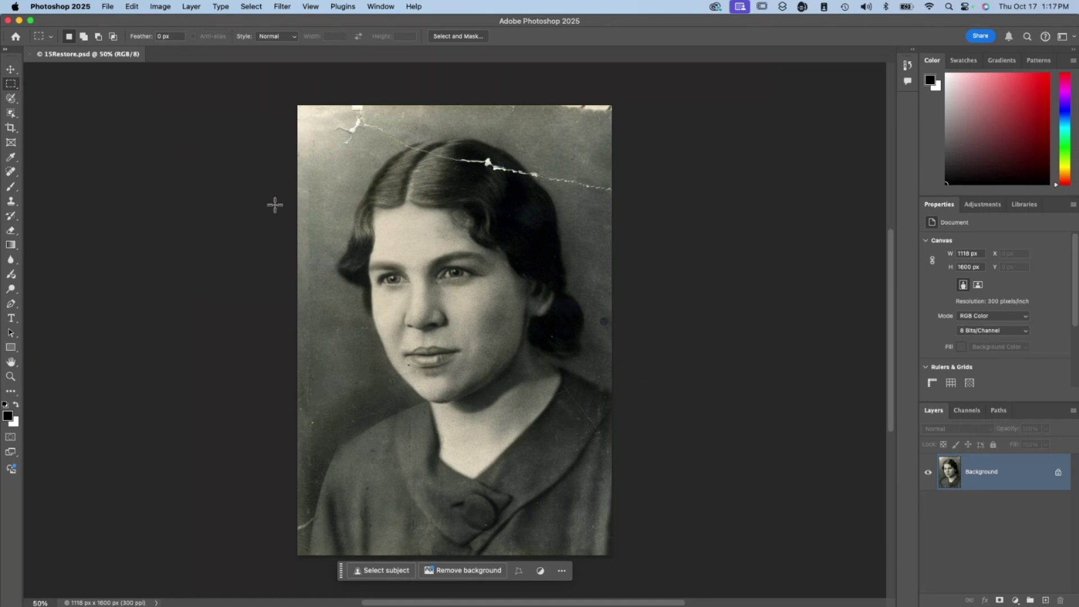
{"action": "left_click_drag", "start_coordinate": [342, 569], "coordinate": [31, 377]}
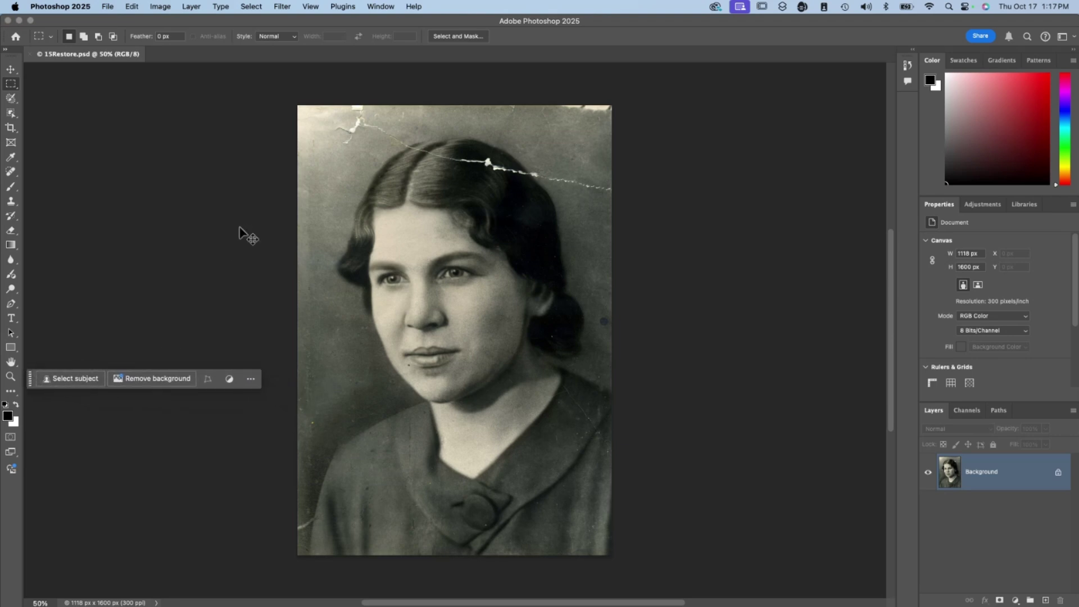
{"action": "key", "text": "super+0"}
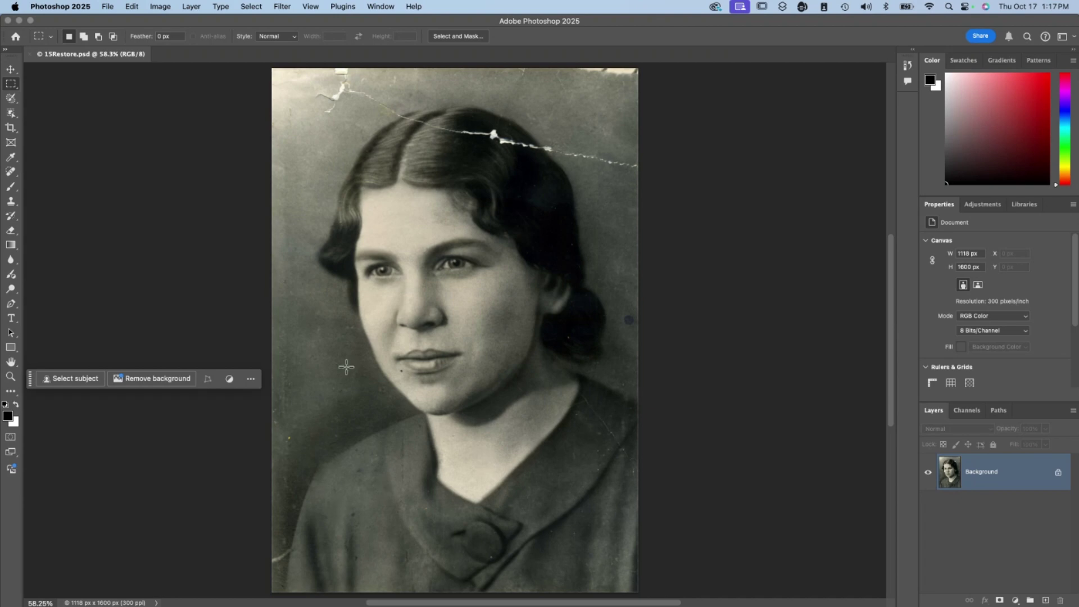
Switch on the Photo Restoration filter in Filter > Neural Filters
{"action": "left_click", "coordinate": [198, 252]}
{"action": "left_click", "coordinate": [277, 6]}
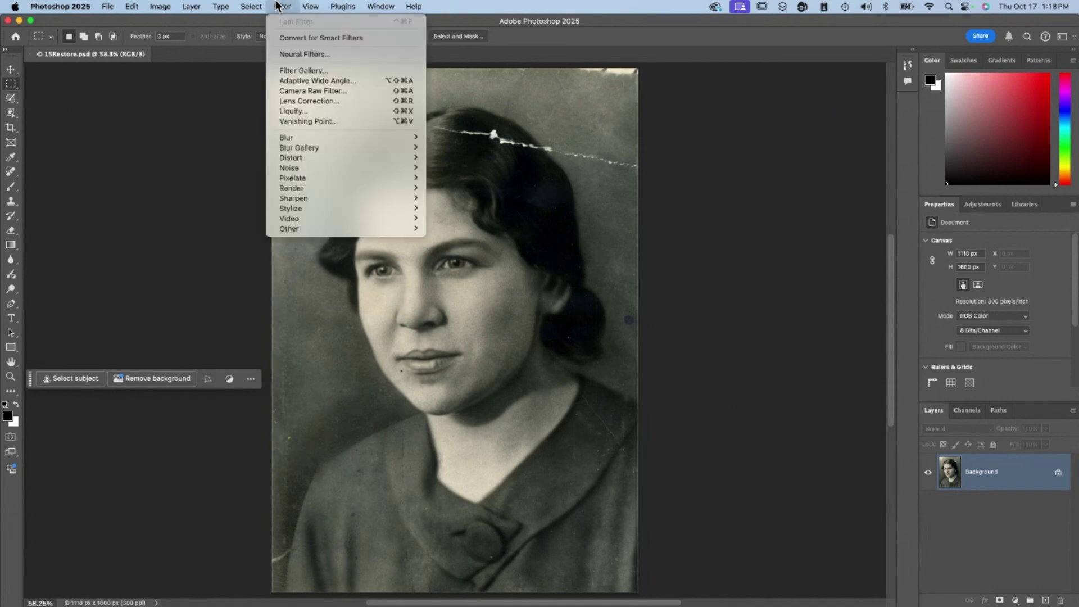
{"action": "left_click", "coordinate": [277, 54]}
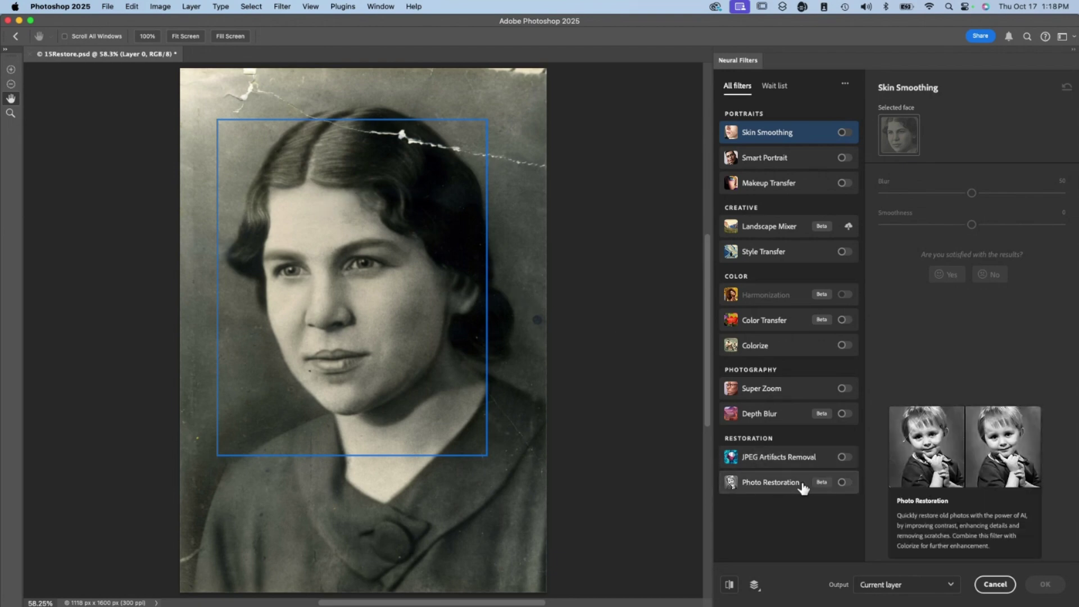
{"action": "mouse_move", "coordinate": [822, 482]}
{"action": "left_click", "coordinate": [845, 483]}
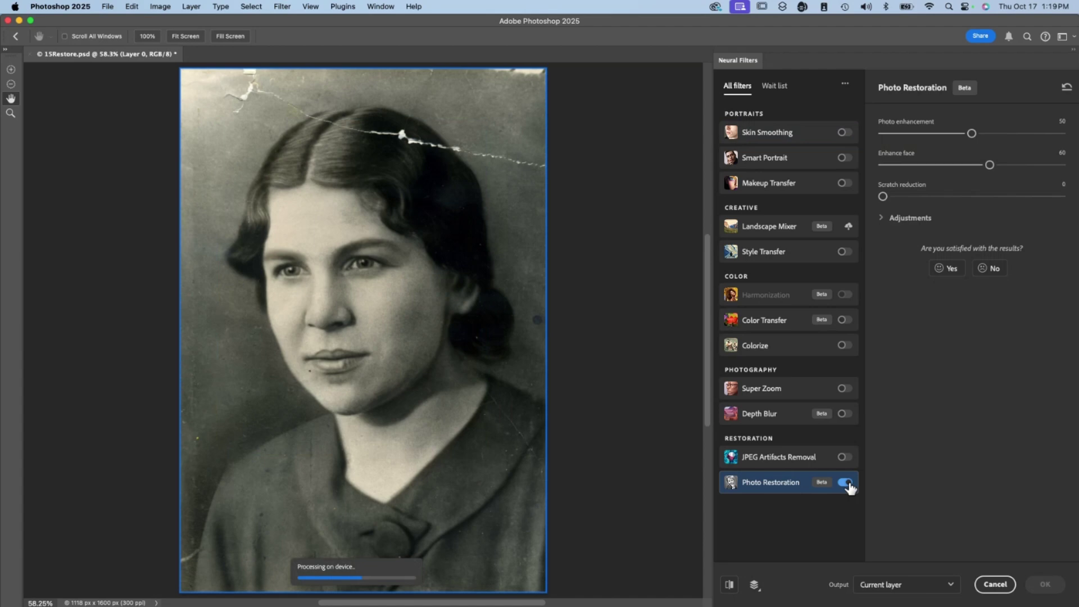
Set Photo Restoration's photo enhancement to 100 and face enhancement to about 36
{"action": "left_click", "coordinate": [729, 586]}
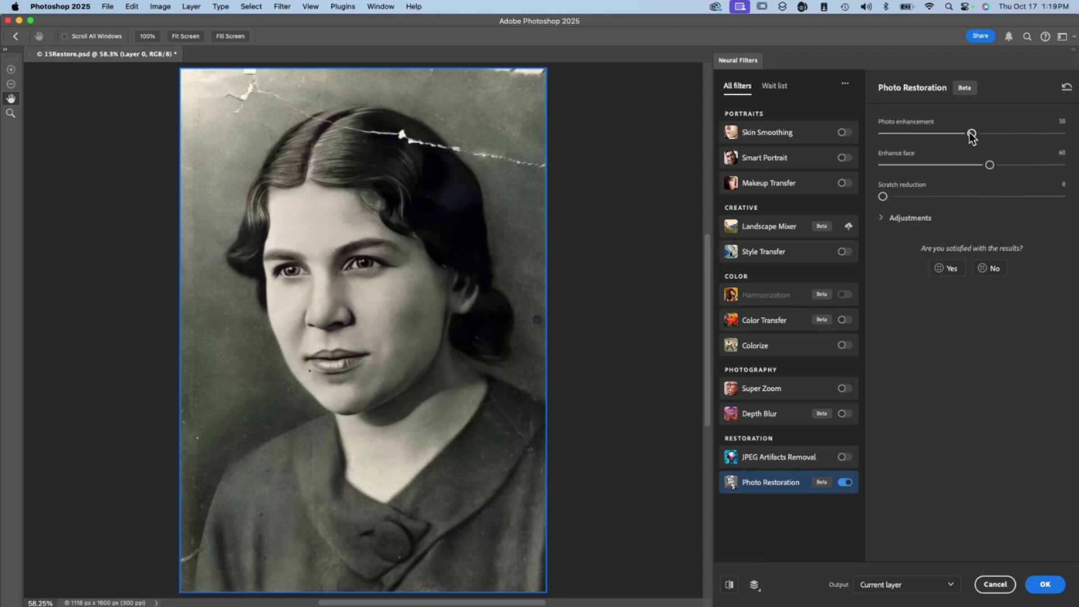
{"action": "mouse_move", "coordinate": [971, 134]}
{"action": "left_mouse_down"}
{"action": "mouse_move", "coordinate": [904, 134]}
{"action": "mouse_move", "coordinate": [1069, 148]}
{"action": "left_mouse_up"}
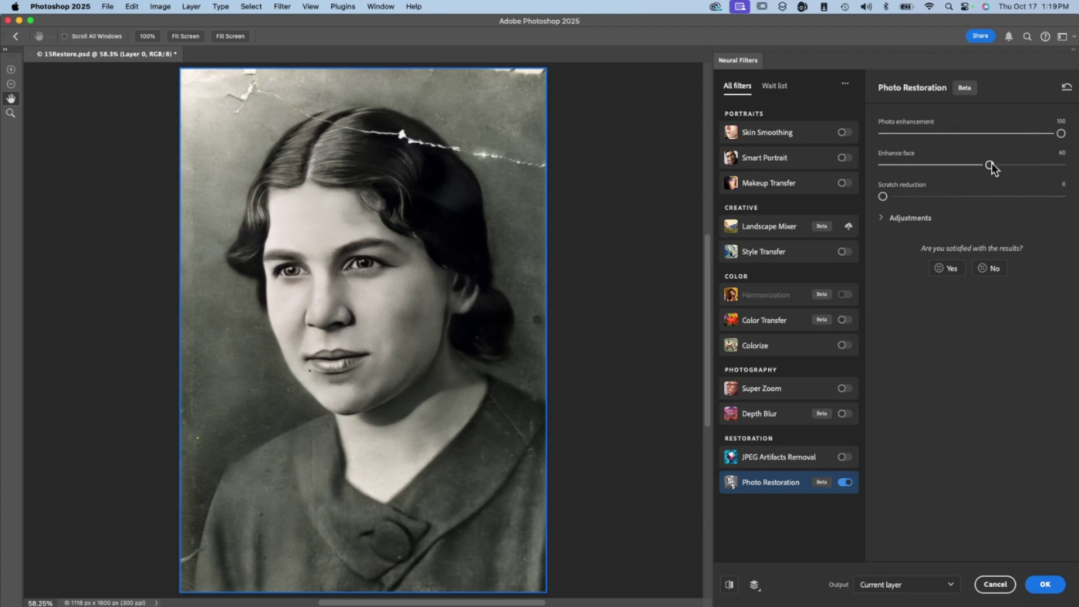
{"action": "left_click_drag", "start_coordinate": [990, 165], "coordinate": [1067, 176]}
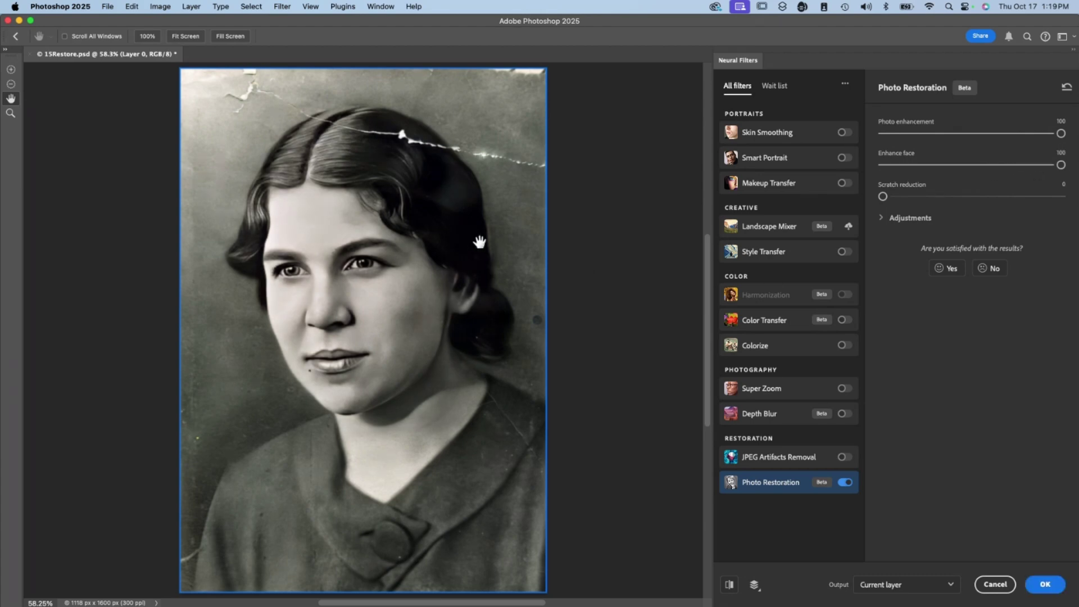
{"action": "left_click", "coordinate": [881, 165]}
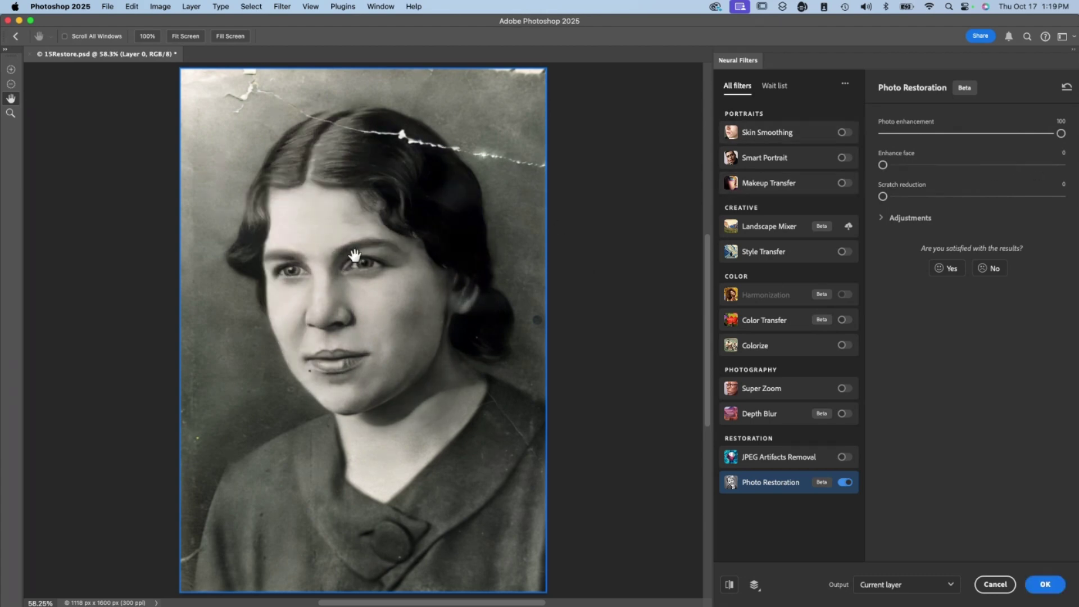
{"action": "left_click_drag", "start_coordinate": [933, 165], "coordinate": [1075, 181]}
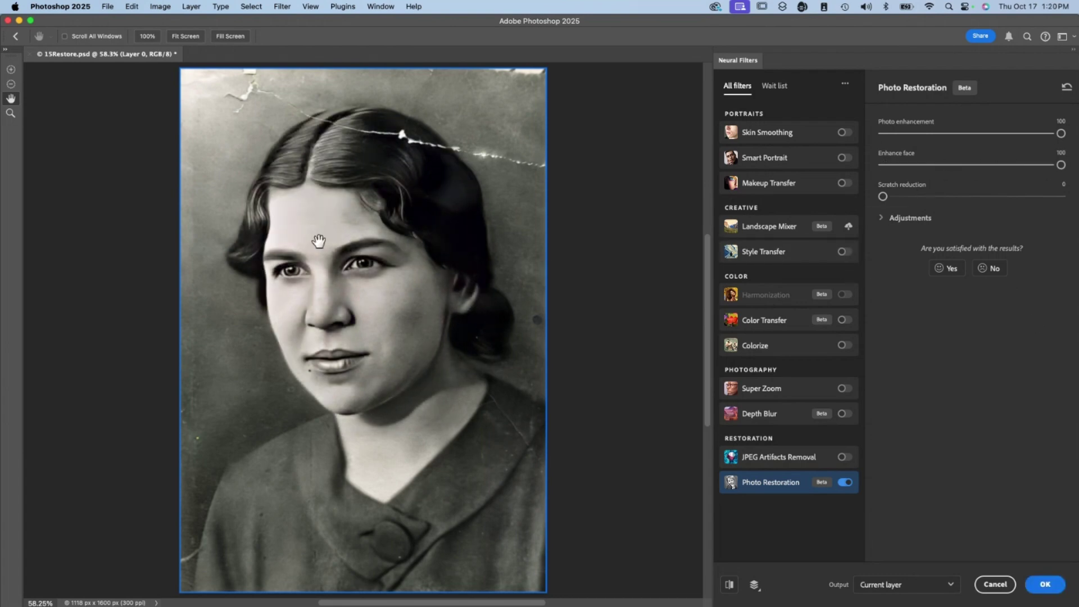
{"action": "left_click", "coordinate": [946, 166]}
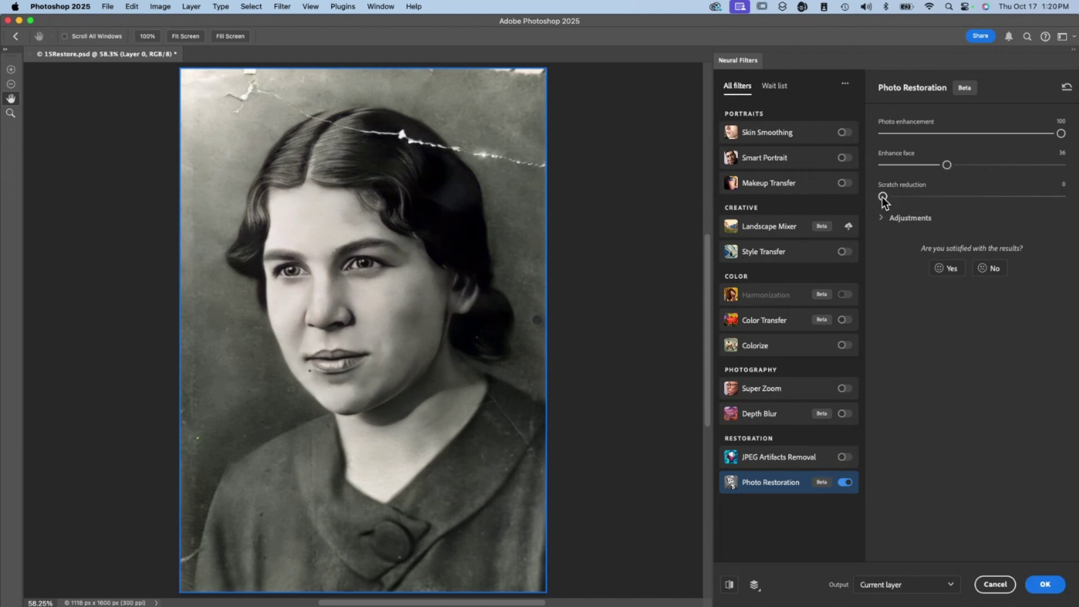
Set scratch reduction to 100, photo enhancement to 40 and face enhancement to 41, then compare with the original
{"action": "left_click_drag", "start_coordinate": [883, 197], "coordinate": [1068, 200]}
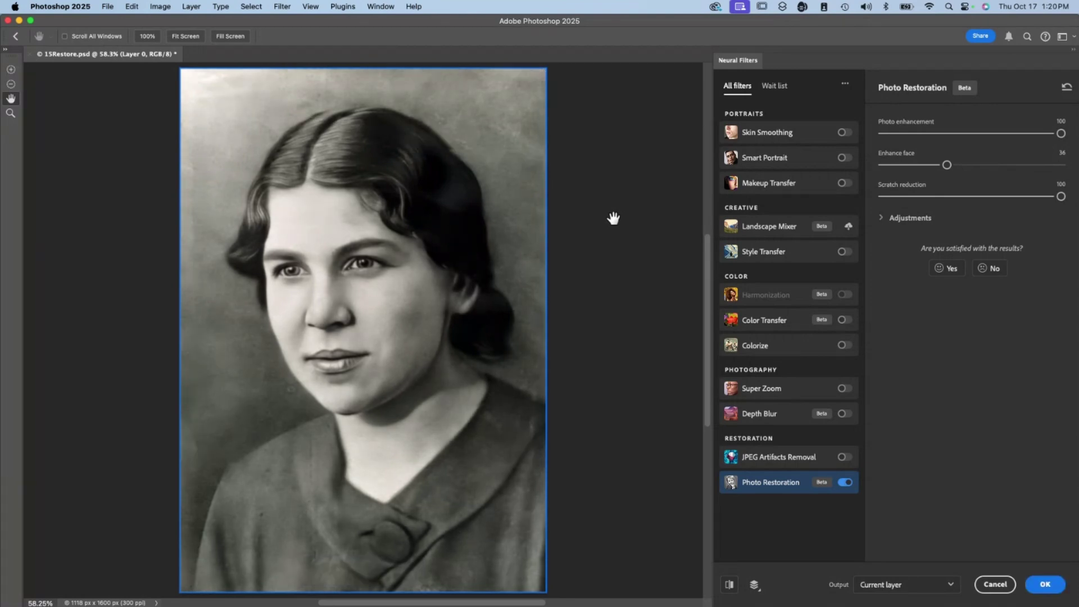
{"action": "left_click", "coordinate": [920, 136]}
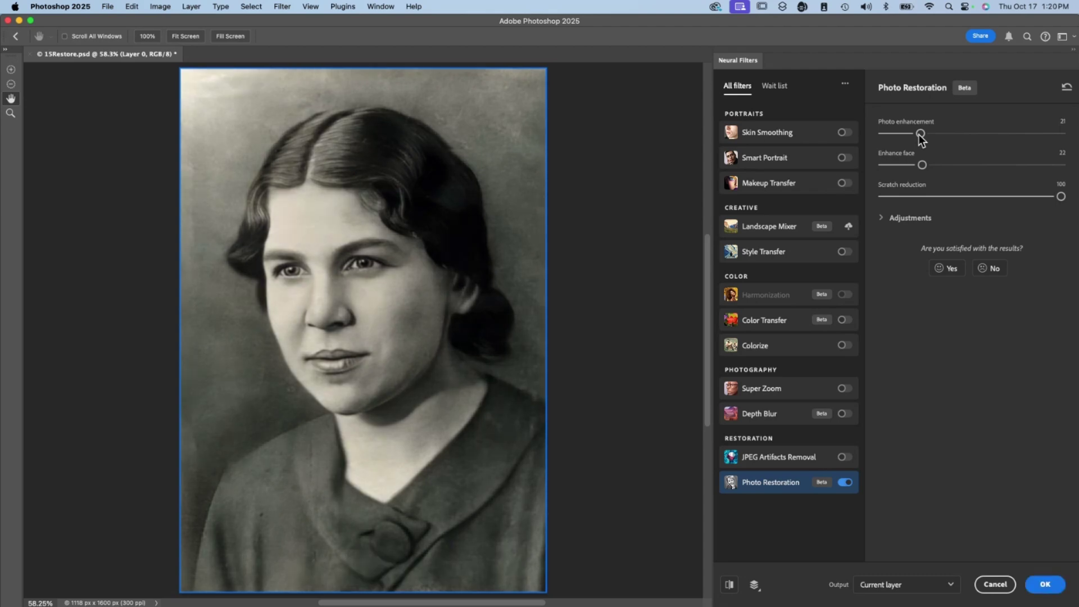
{"action": "left_click_drag", "start_coordinate": [920, 135], "coordinate": [954, 133]}
{"action": "left_click", "coordinate": [955, 165]}
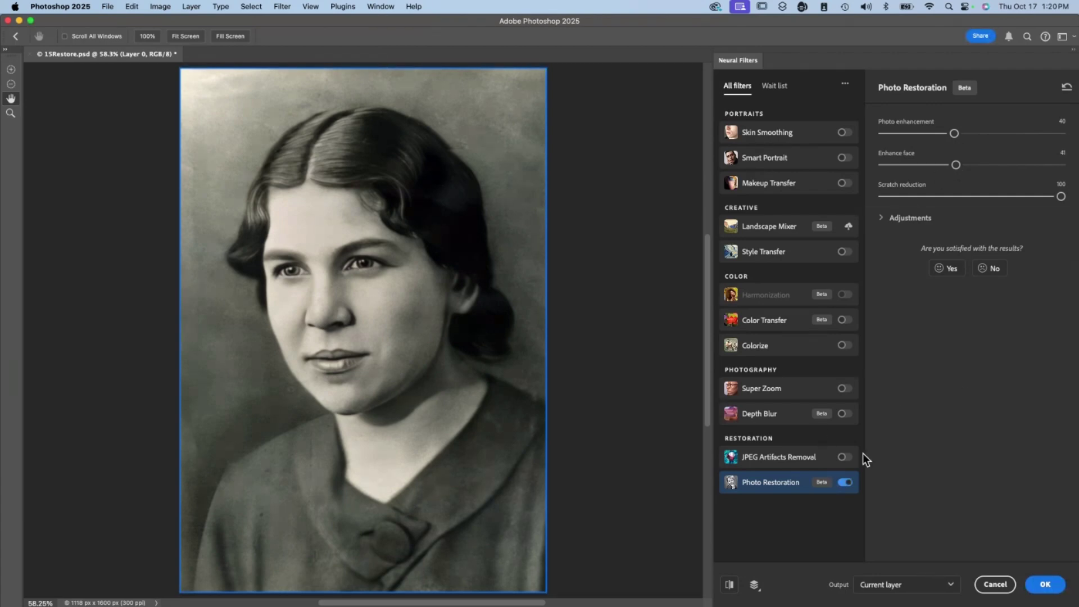
{"action": "left_click", "coordinate": [730, 586]}
{"action": "left_click", "coordinate": [730, 586]}
Commit Photo Restoration as a smart filter on Layer 0 and toggle it to compare
{"action": "left_click", "coordinate": [890, 585]}
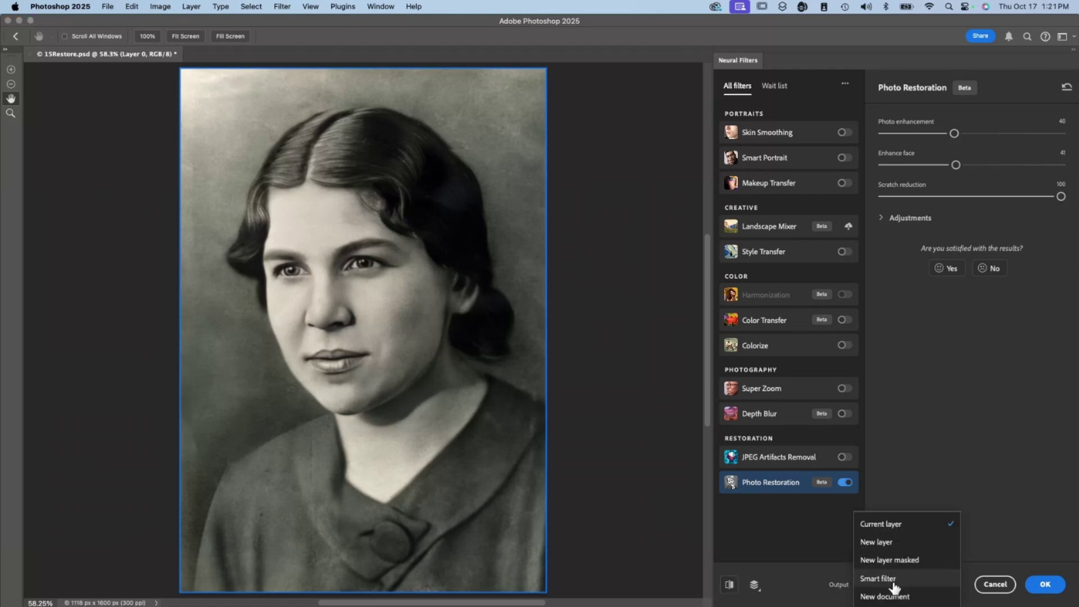
{"action": "left_click", "coordinate": [890, 582]}
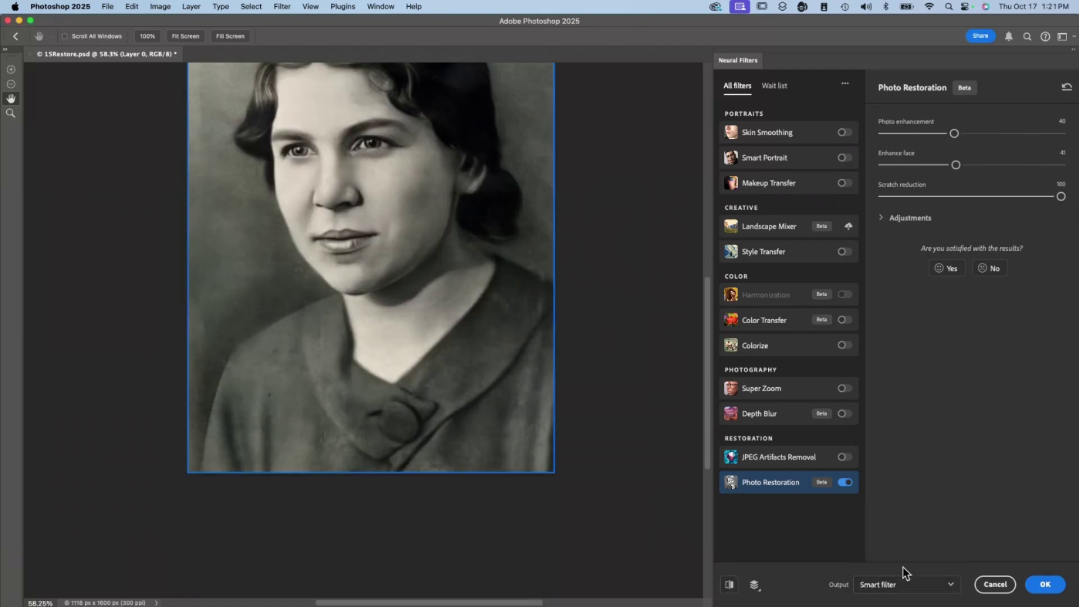
{"action": "left_click", "coordinate": [1044, 585]}
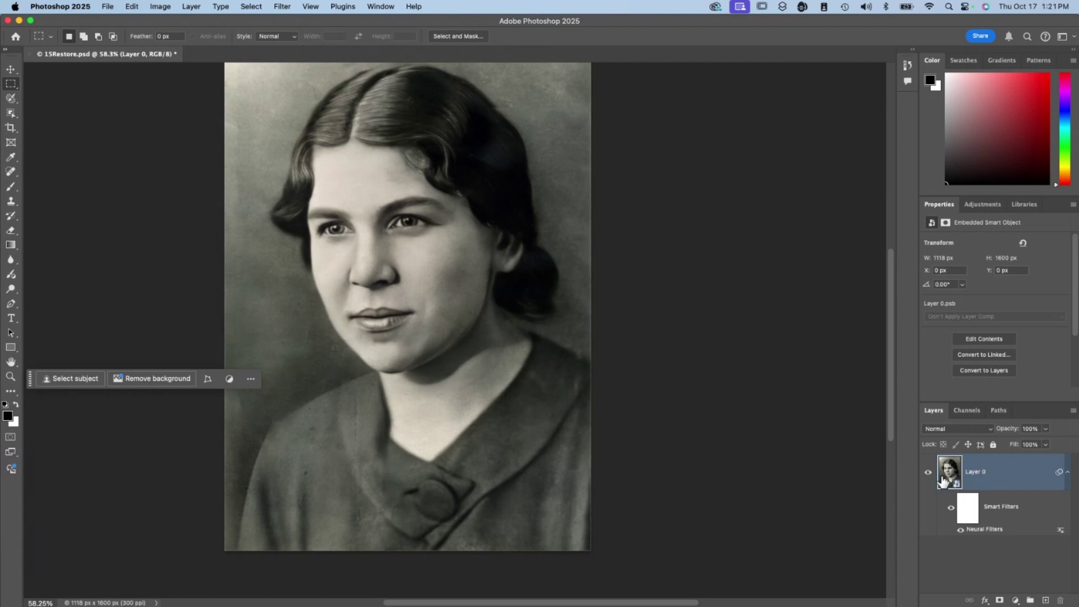
{"action": "left_click", "coordinate": [950, 510]}
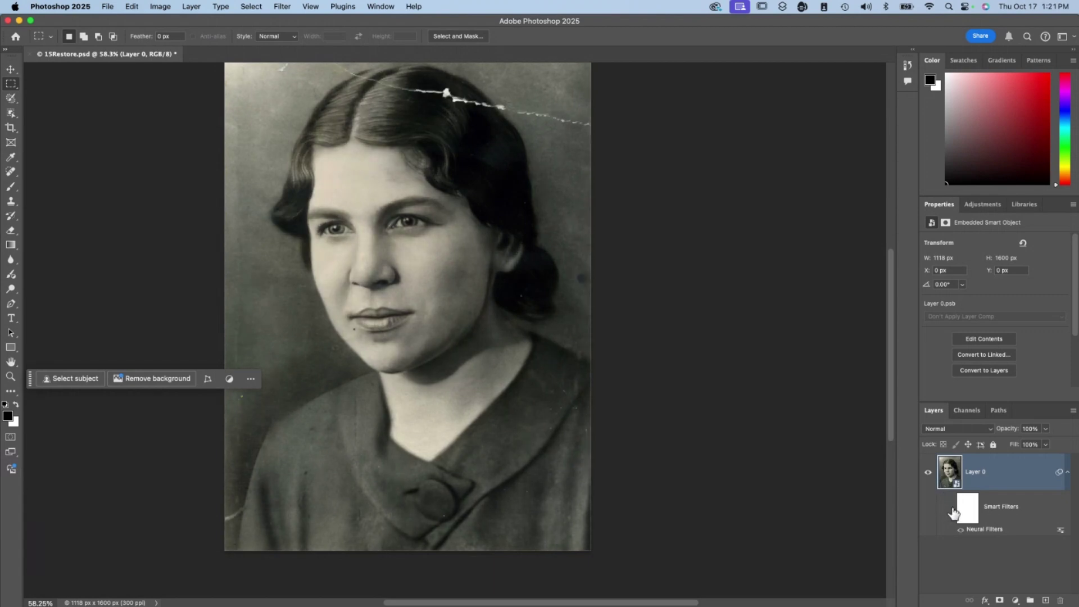
{"action": "left_click", "coordinate": [951, 510]}
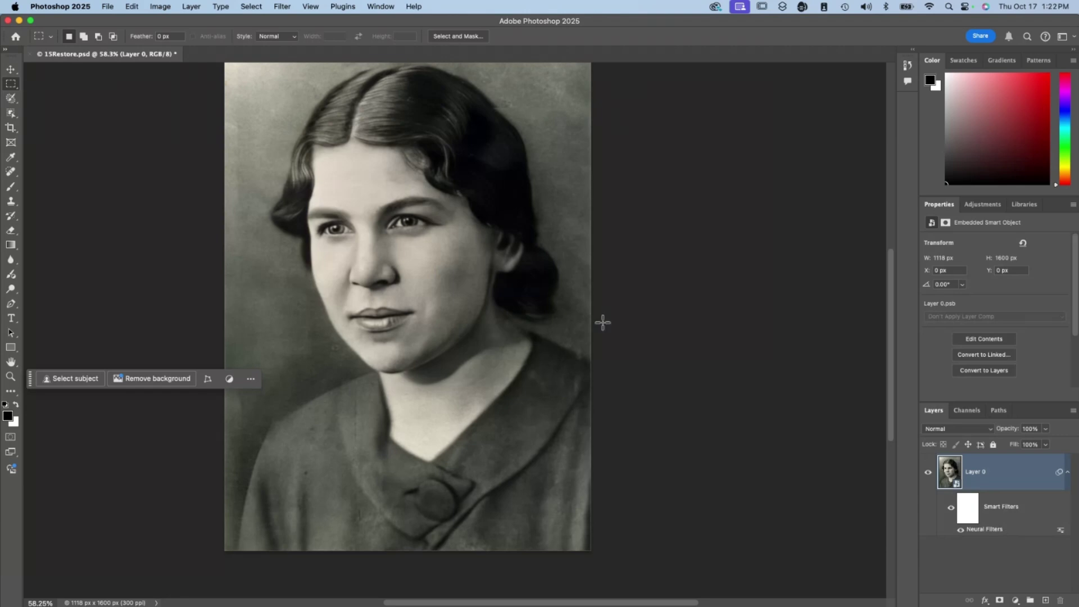
Open 15Colorize.psd as a second document
{"action": "left_click", "coordinate": [108, 6]}
{"action": "left_click", "coordinate": [114, 33]}
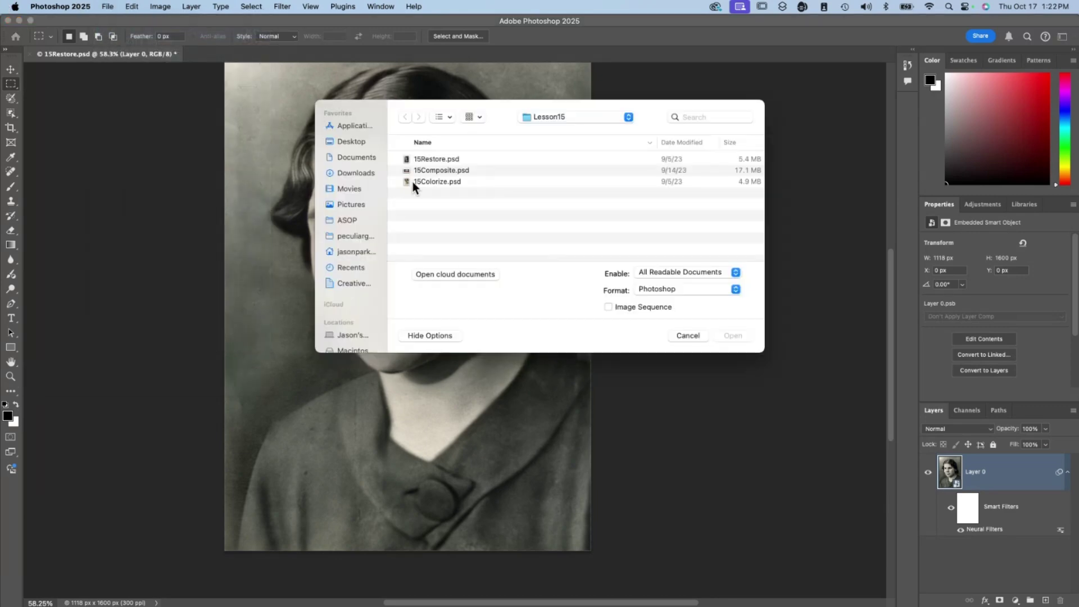
{"action": "double_click", "coordinate": [407, 181]}
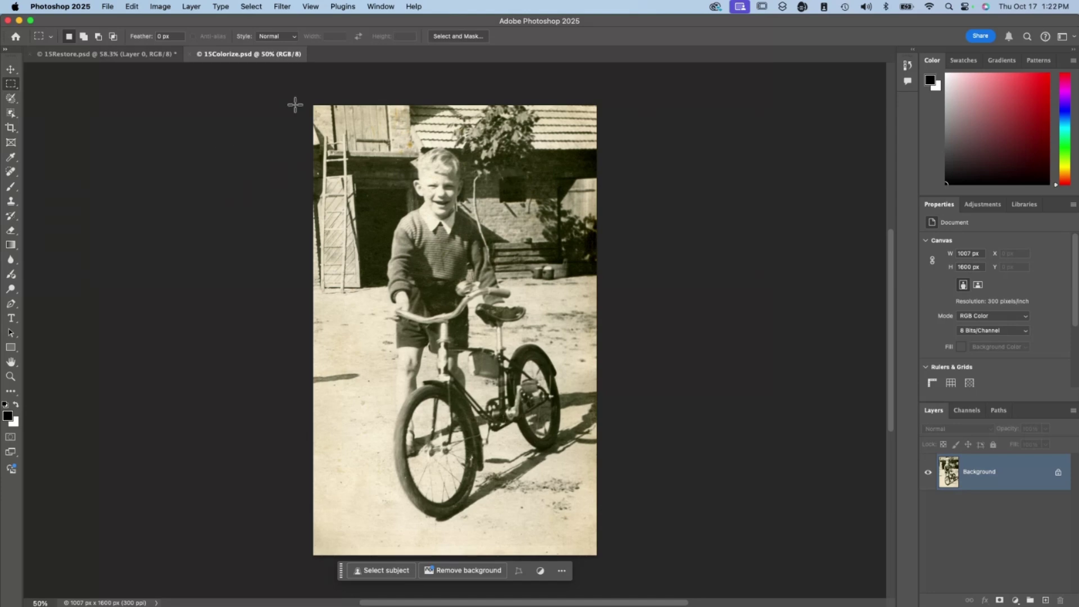
Turn on the Colorize neural filter and choose the Retro bright profile
{"action": "left_click", "coordinate": [284, 6]}
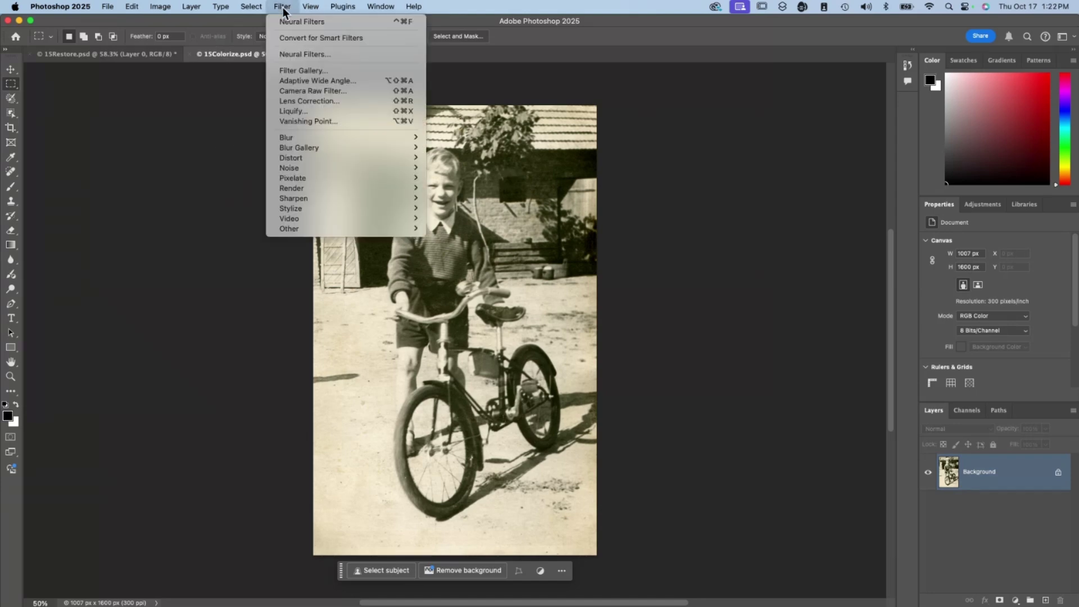
{"action": "left_click", "coordinate": [278, 57]}
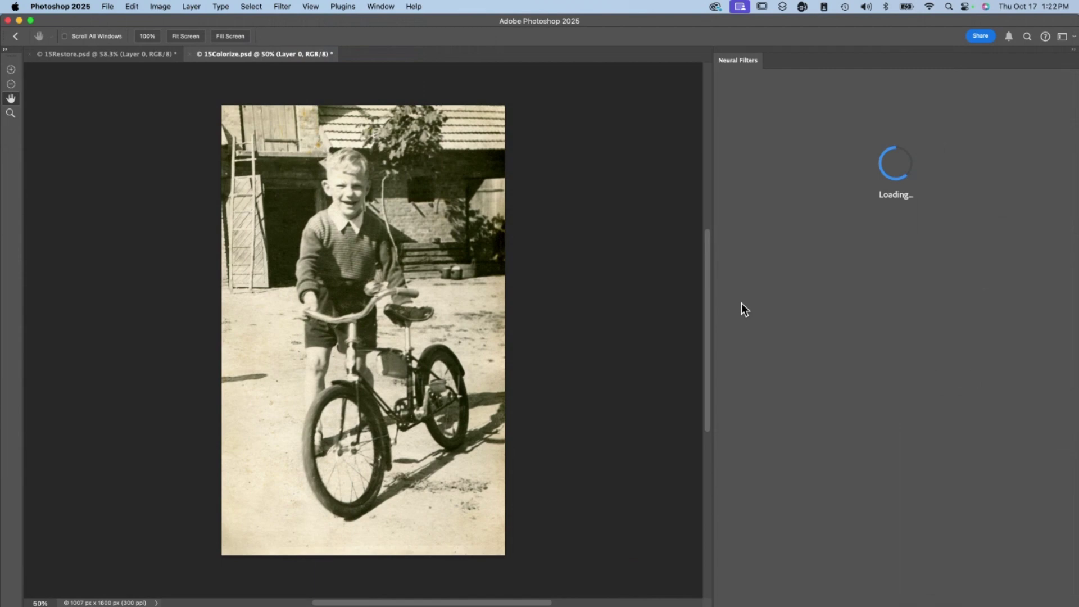
{"action": "left_click", "coordinate": [842, 347]}
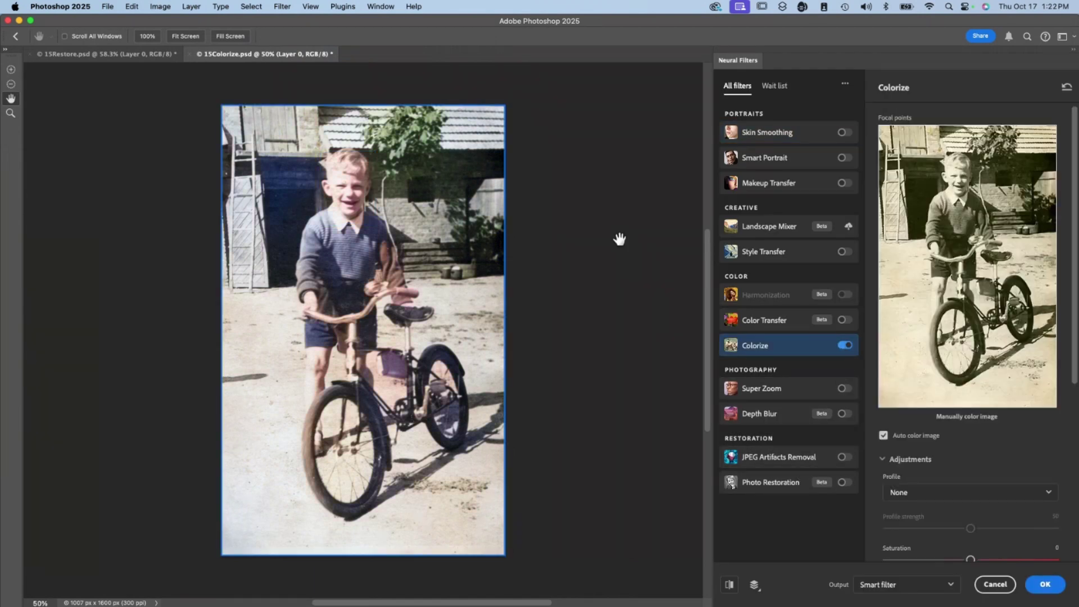
{"action": "scroll", "coordinate": [927, 464], "scroll_direction": "down", "scroll_amount": 3}
{"action": "scroll", "coordinate": [927, 465], "scroll_direction": "down", "scroll_amount": 3}
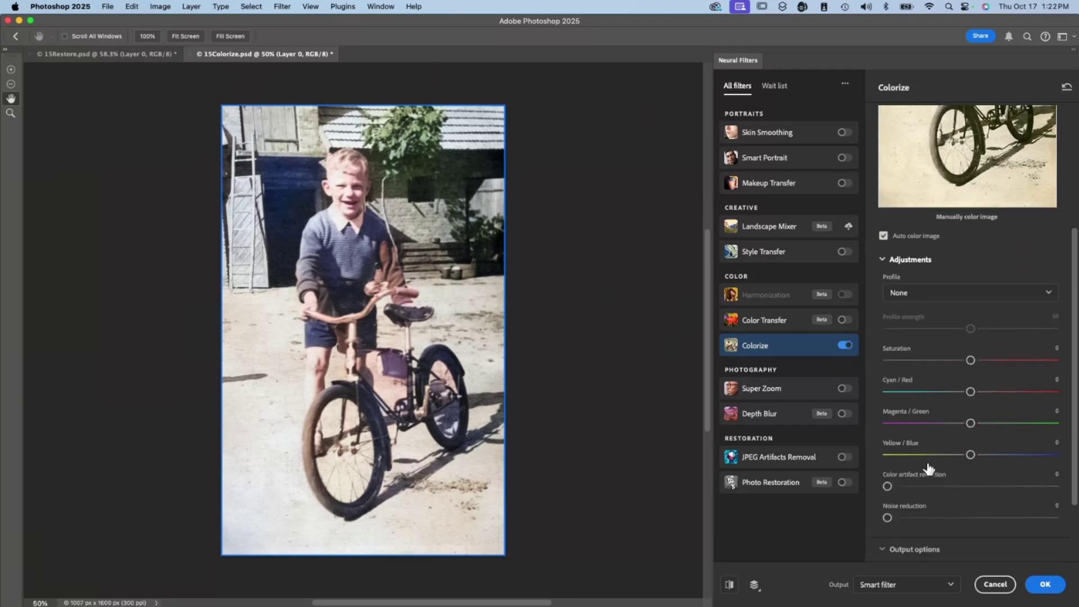
{"action": "left_click", "coordinate": [940, 295]}
{"action": "left_click", "coordinate": [934, 331]}
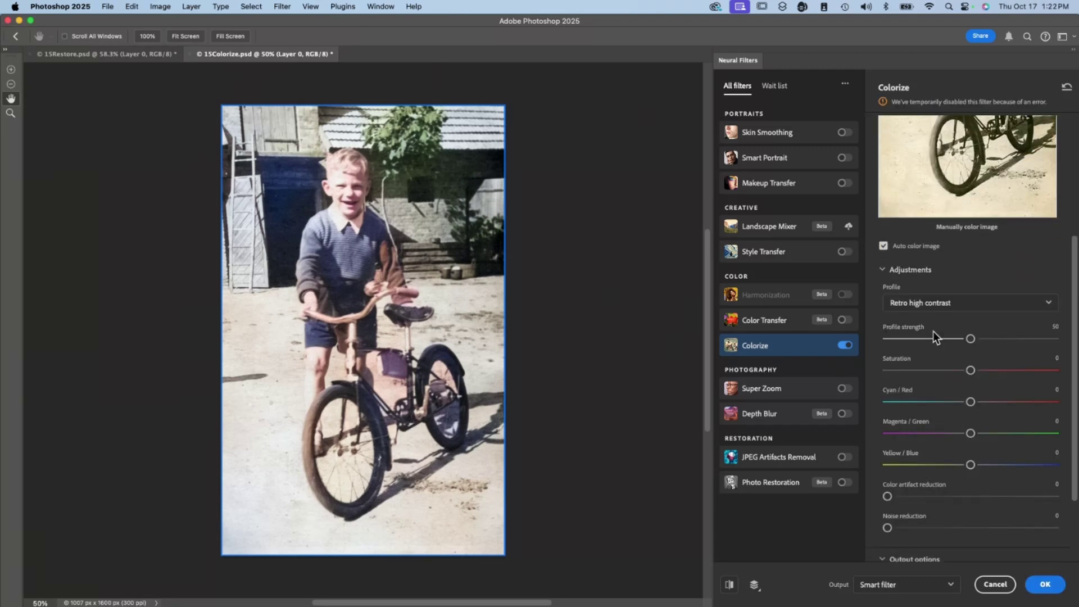
{"action": "left_click", "coordinate": [956, 302]}
{"action": "left_click", "coordinate": [947, 352]}
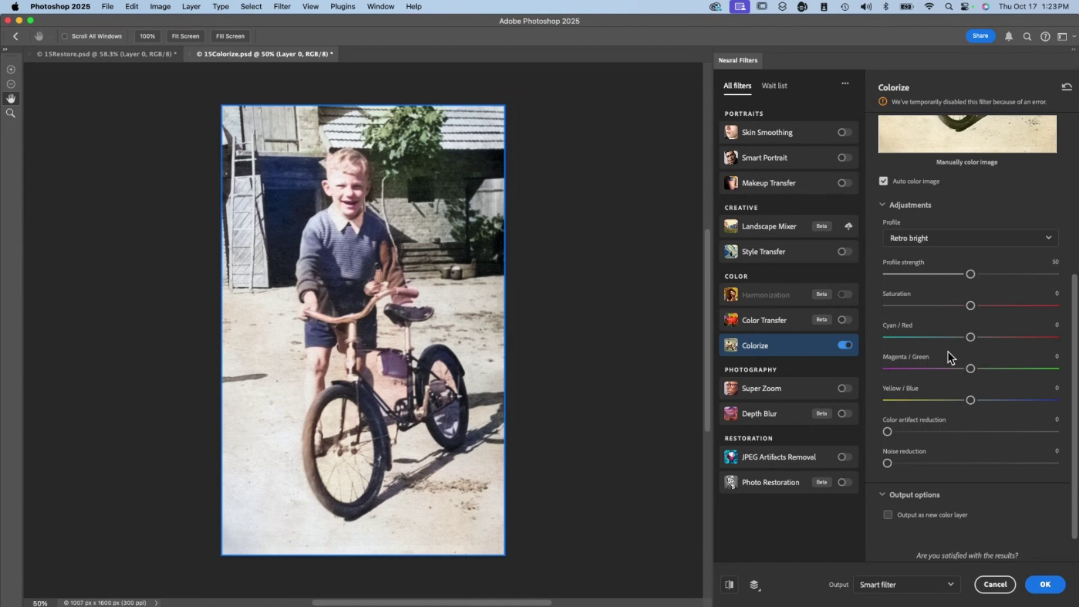
Set Colorize saturation and Cyan/Red to -2, noise reduction 29, color artifact reduction 23
{"action": "scroll", "coordinate": [976, 464], "scroll_direction": "down", "scroll_amount": 2}
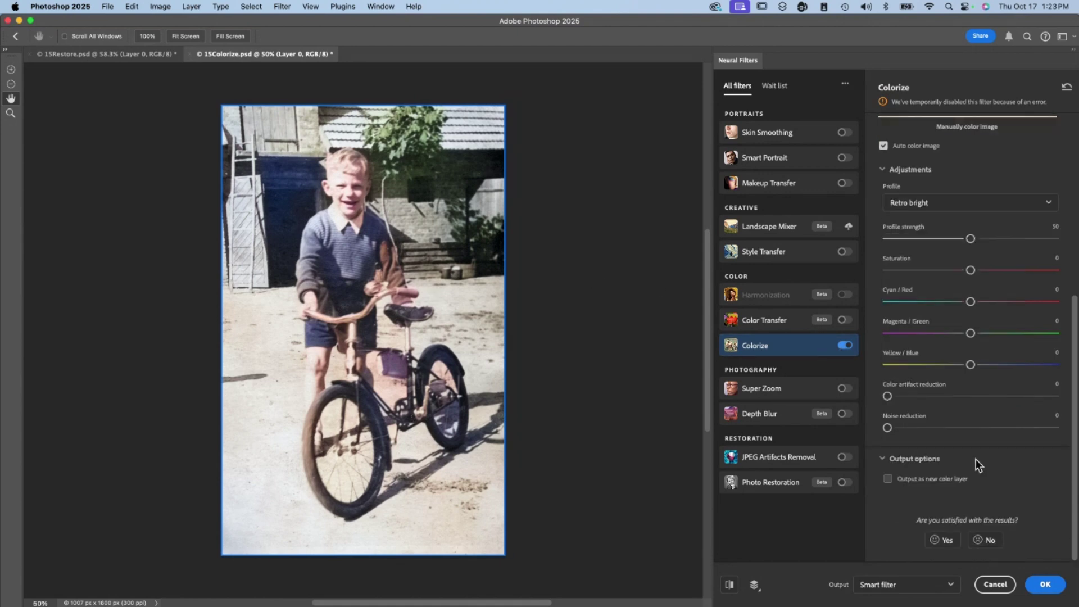
{"action": "scroll", "coordinate": [905, 449], "scroll_direction": "down", "scroll_amount": 10}
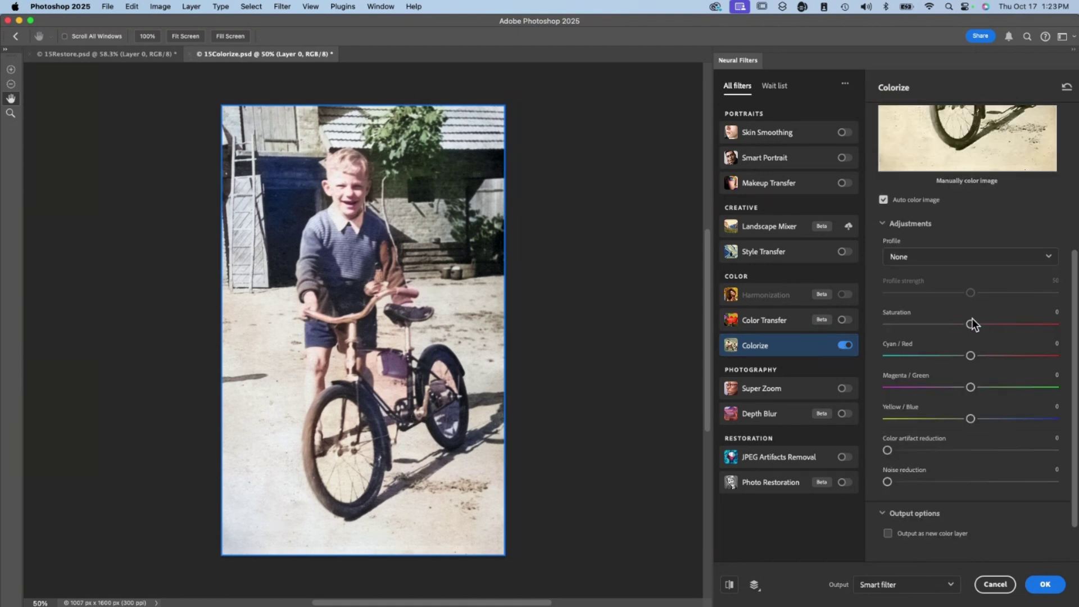
{"action": "left_click_drag", "start_coordinate": [971, 324], "coordinate": [1029, 324]}
{"action": "left_click", "coordinate": [968, 324]}
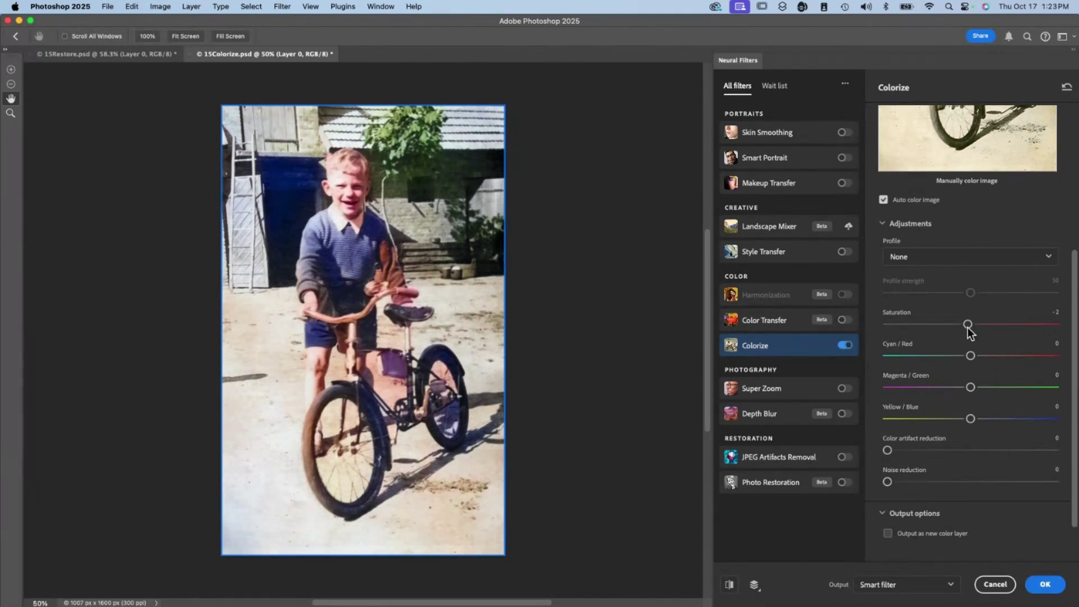
{"action": "mouse_move", "coordinate": [970, 356]}
{"action": "left_mouse_down"}
{"action": "mouse_move", "coordinate": [913, 356]}
{"action": "mouse_move", "coordinate": [968, 356]}
{"action": "left_mouse_up"}
{"action": "scroll", "coordinate": [970, 404], "scroll_direction": "down", "scroll_amount": 3}
{"action": "left_click_drag", "start_coordinate": [887, 427], "coordinate": [936, 427]}
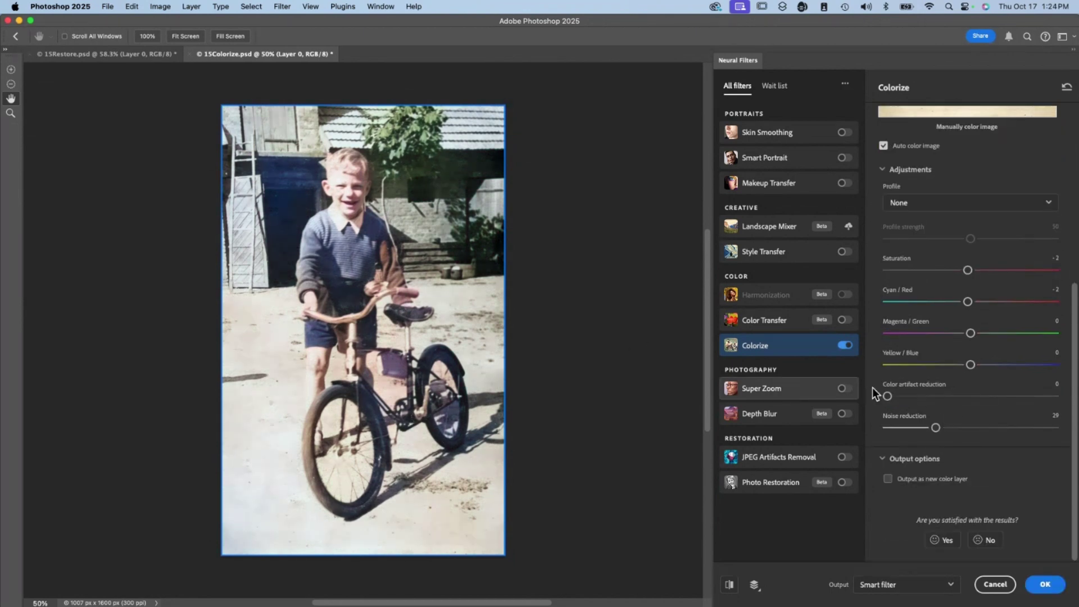
{"action": "left_click", "coordinate": [925, 396]}
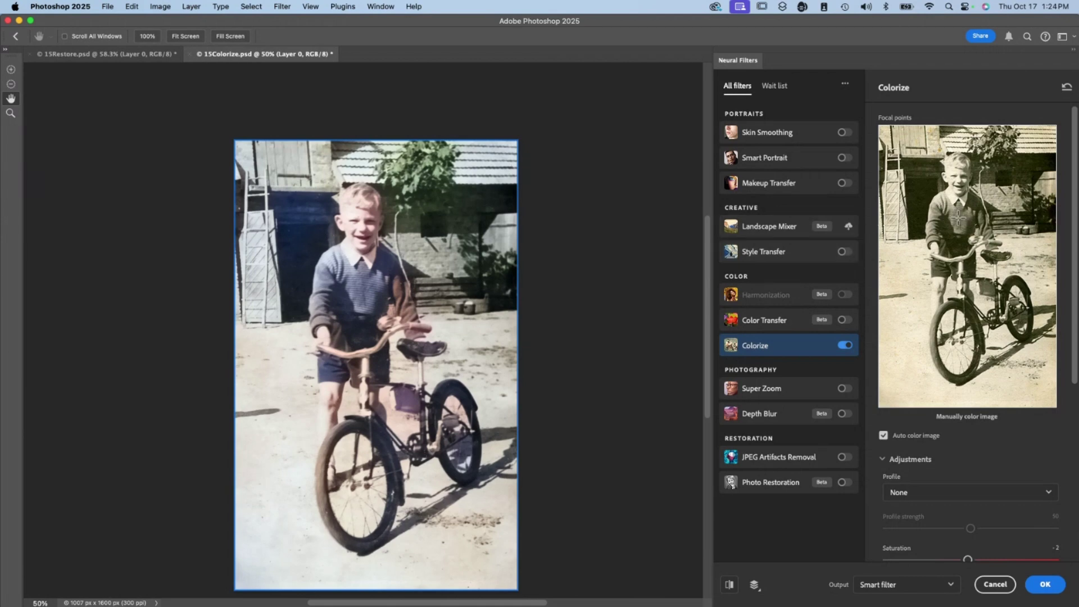
Place red focal points across the boy's sweater, chest and arm, removing one extra point
{"action": "left_click", "coordinate": [959, 218]}
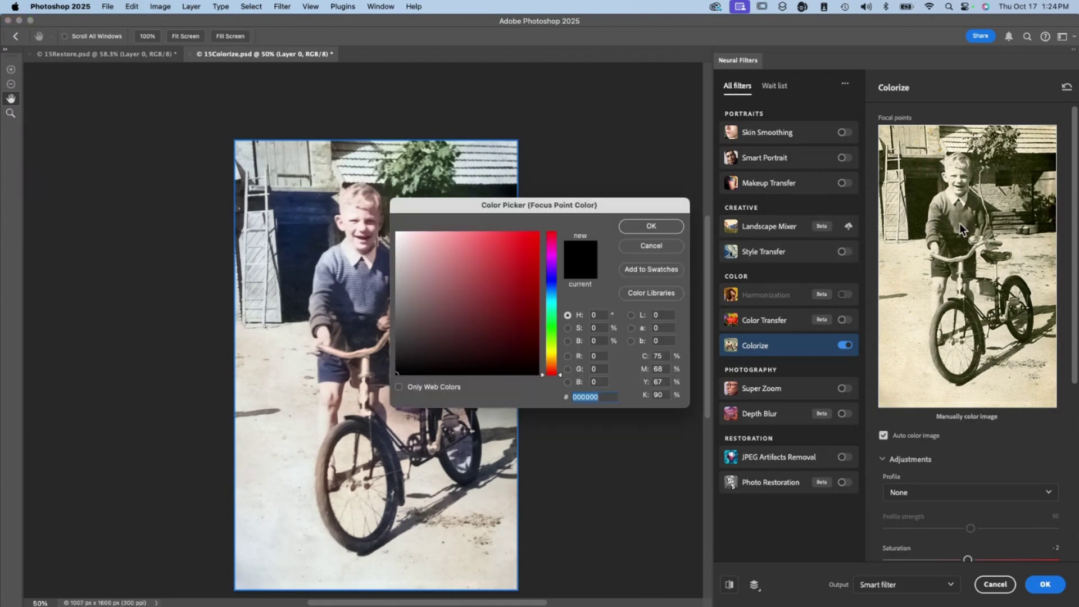
{"action": "left_click", "coordinate": [528, 243]}
{"action": "left_click", "coordinate": [635, 226]}
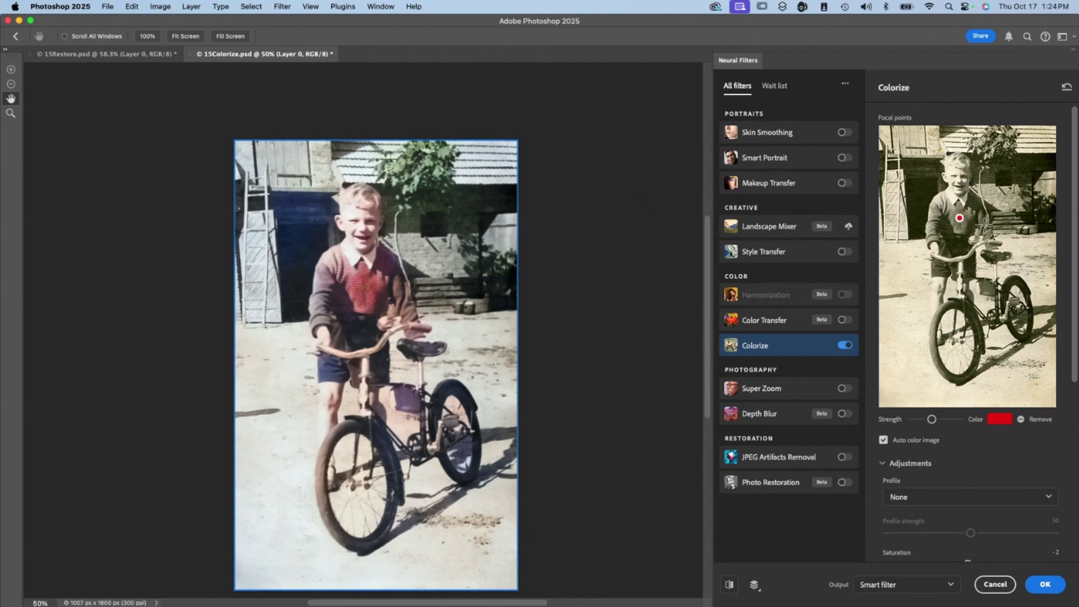
{"action": "left_click_drag", "start_coordinate": [959, 219], "coordinate": [938, 209]}
{"action": "left_click", "coordinate": [960, 218]}
{"action": "left_click", "coordinate": [954, 229]}
{"action": "left_click", "coordinate": [933, 236]}
{"action": "left_click_drag", "start_coordinate": [937, 209], "coordinate": [942, 201]}
{"action": "key", "text": "BackSpace"}
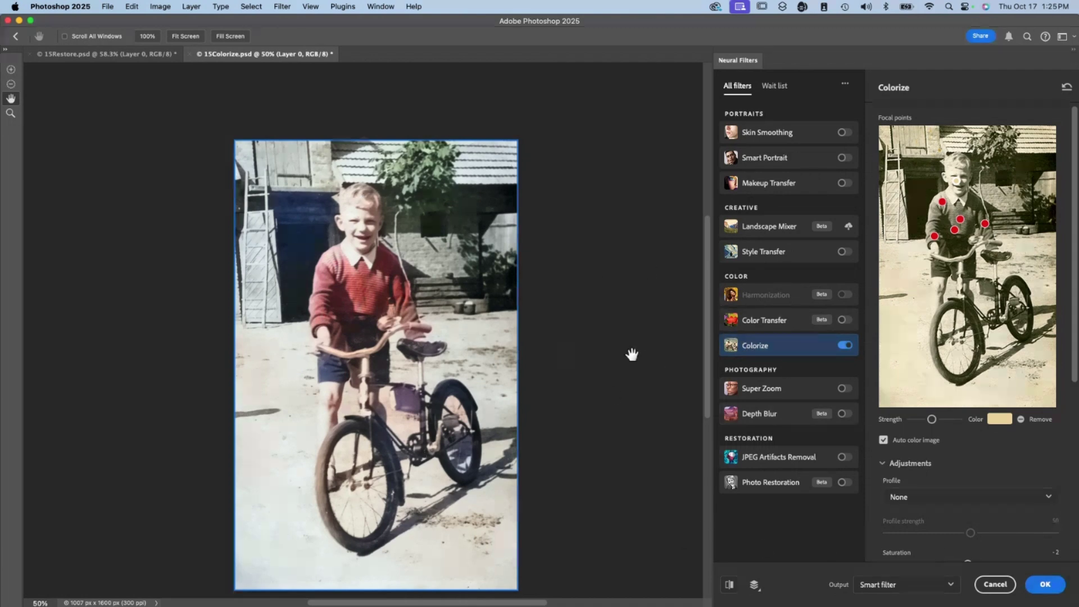
Commit the Colorize filter to the bicycle photo with Output left as Smart filter
{"action": "scroll", "coordinate": [935, 472], "scroll_direction": "down", "scroll_amount": 5}
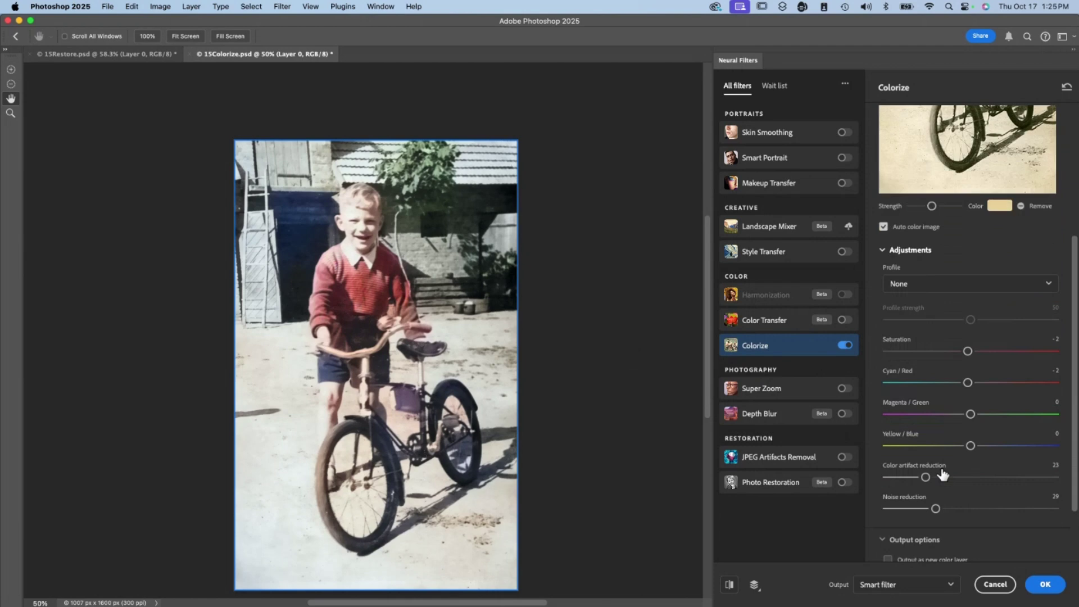
{"action": "scroll", "coordinate": [949, 444], "scroll_direction": "down", "scroll_amount": 2}
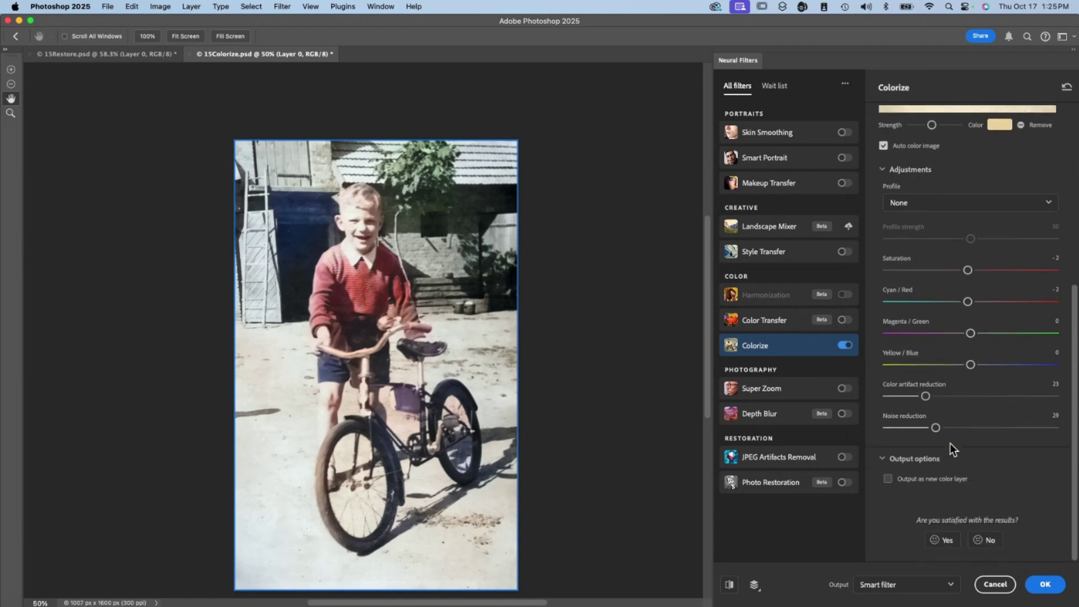
{"action": "scroll", "coordinate": [950, 443], "scroll_direction": "up", "scroll_amount": 4}
{"action": "scroll", "coordinate": [951, 445], "scroll_direction": "up", "scroll_amount": 3}
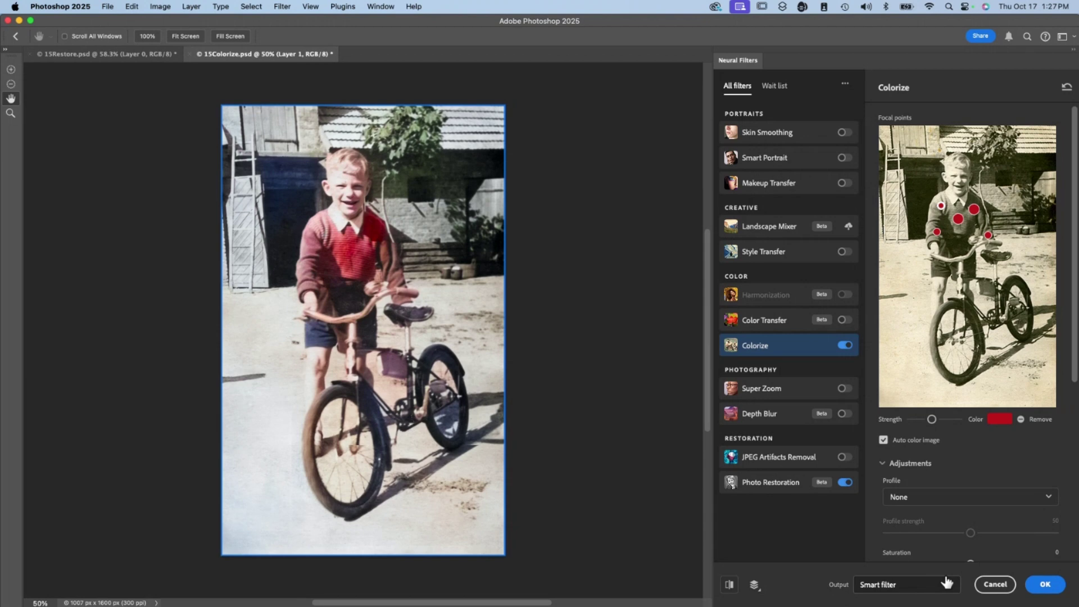
{"action": "left_click", "coordinate": [1056, 587]}
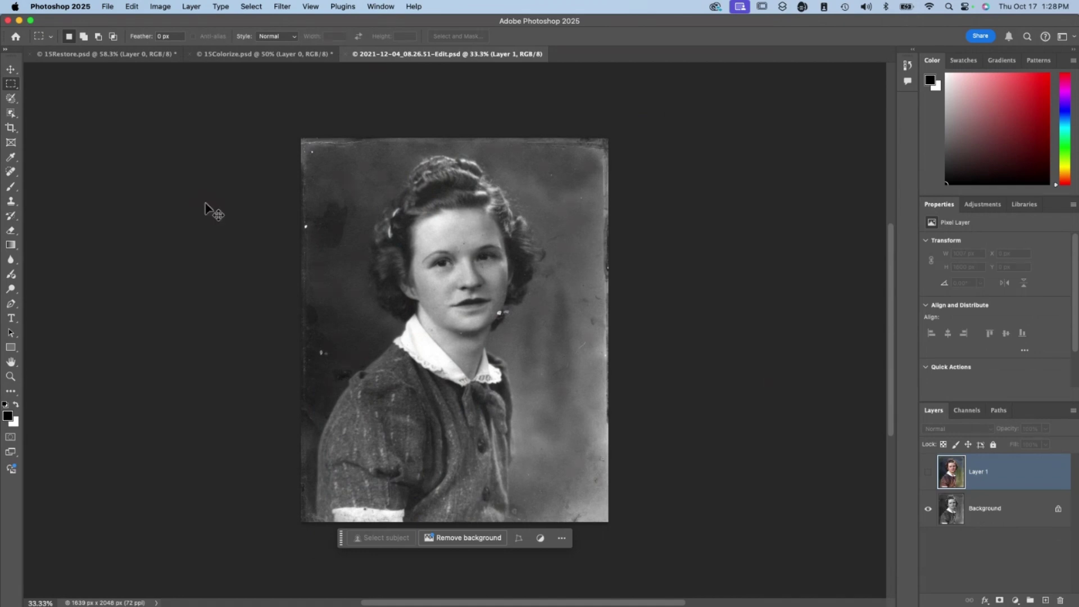
Fit the 2021-12-04 portrait to the window and make its colorized Layer 1 visible
{"action": "key", "text": "super+0"}
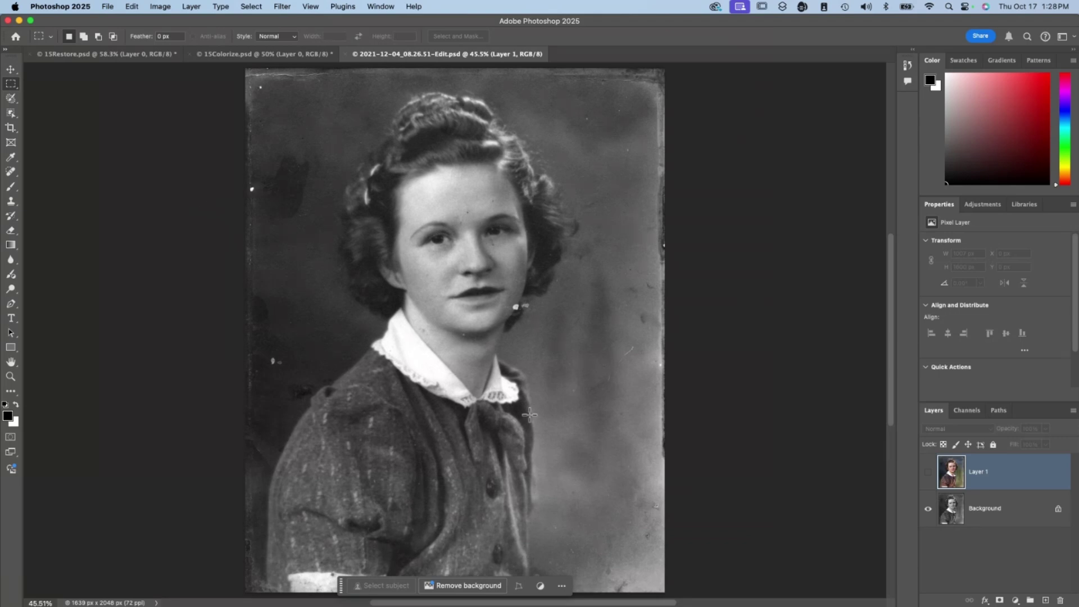
{"action": "left_click", "coordinate": [927, 472]}
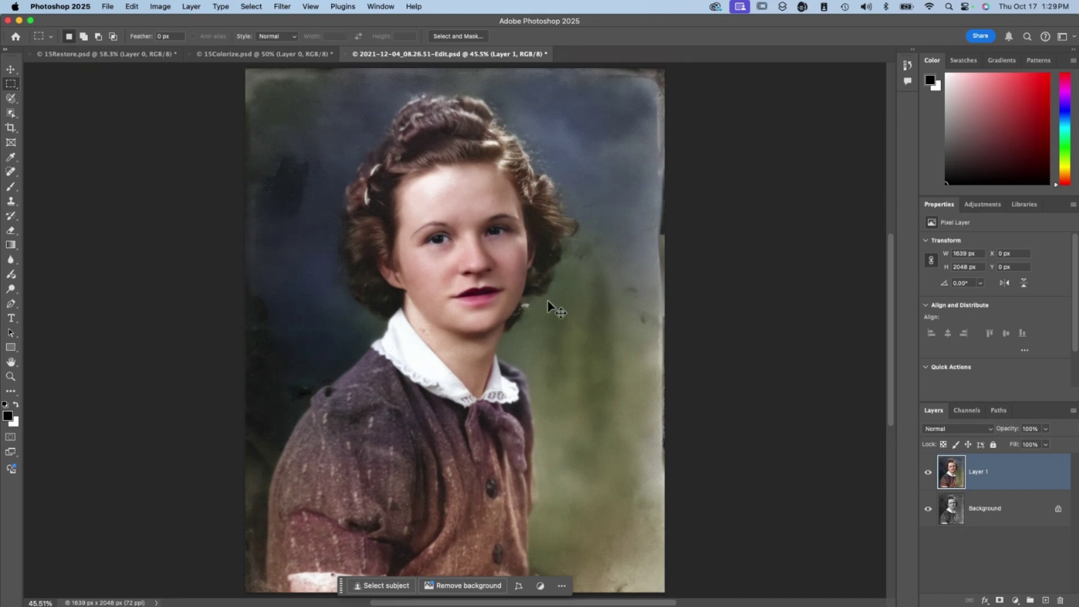
Zoom in and heal the white speck in the woman's hair with the Spot Healing Brush
{"action": "scroll", "coordinate": [548, 306], "scroll_direction": "up", "scroll_amount": 2}
{"action": "scroll", "coordinate": [548, 304], "scroll_direction": "up", "scroll_amount": 2}
{"action": "scroll", "coordinate": [548, 303], "scroll_direction": "up", "scroll_amount": 2}
{"action": "scroll", "coordinate": [548, 301], "scroll_direction": "up", "scroll_amount": 2}
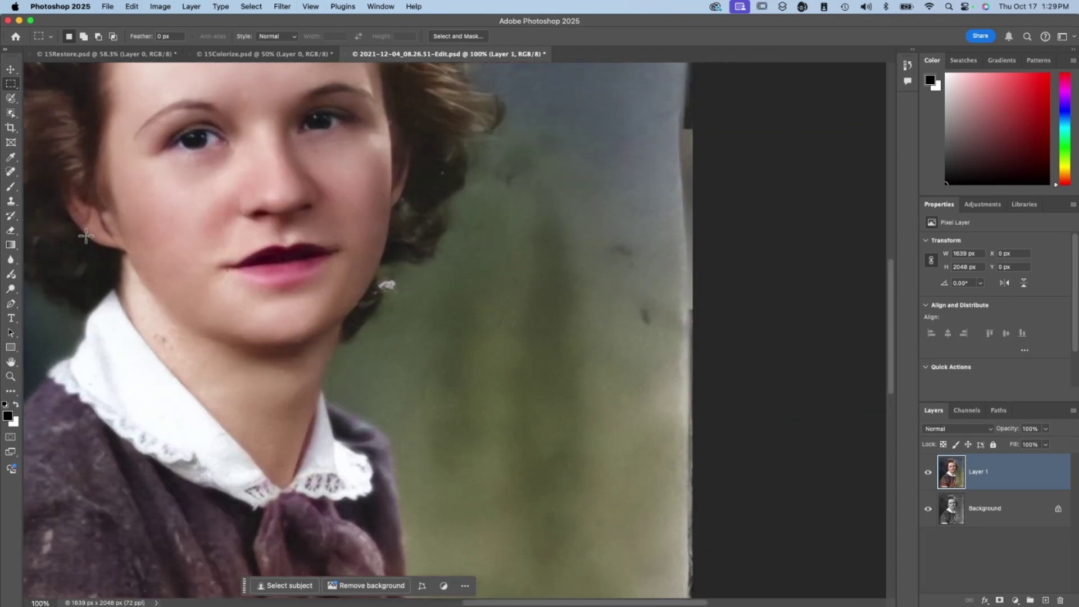
{"action": "left_click", "coordinate": [11, 172]}
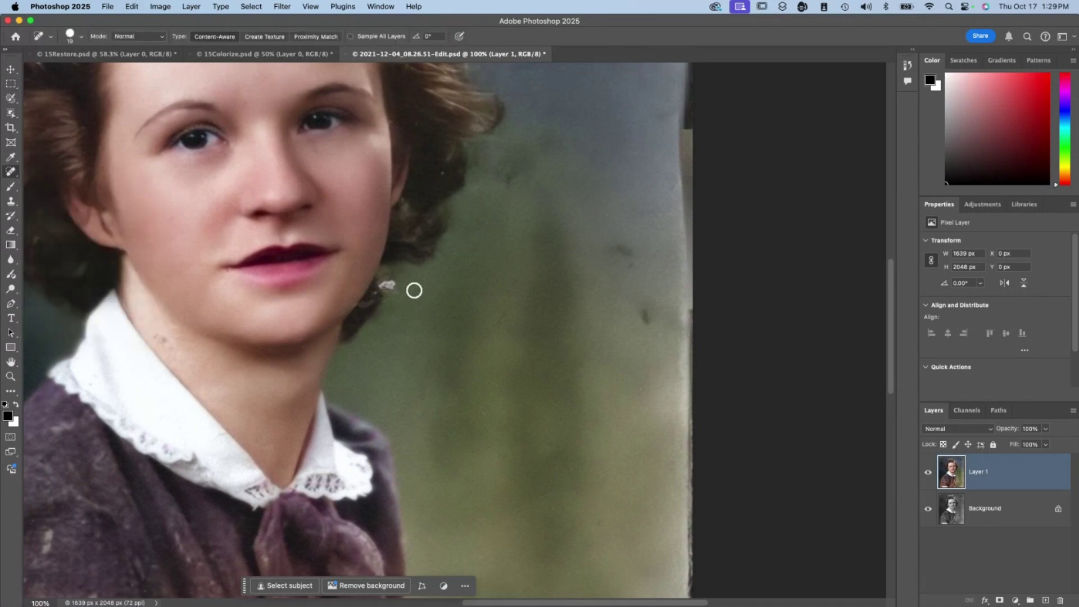
{"action": "left_click_drag", "start_coordinate": [386, 285], "coordinate": [419, 277]}
Fit the portrait to screen and toggle Layer 1 off and on to compare with the grayscale original
{"action": "key", "text": "super+0"}
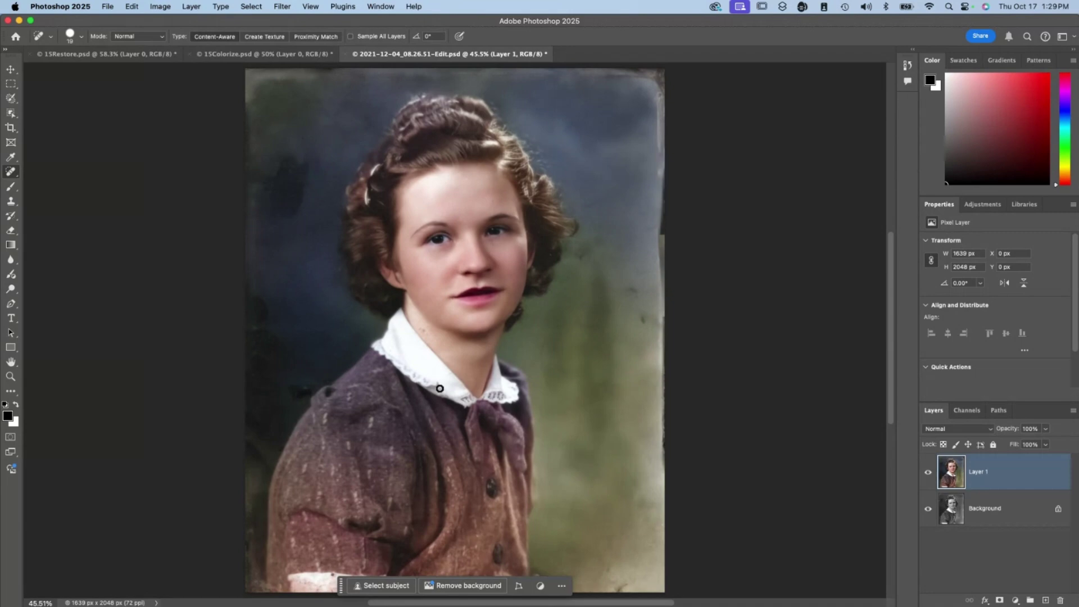
{"action": "left_click", "coordinate": [928, 473]}
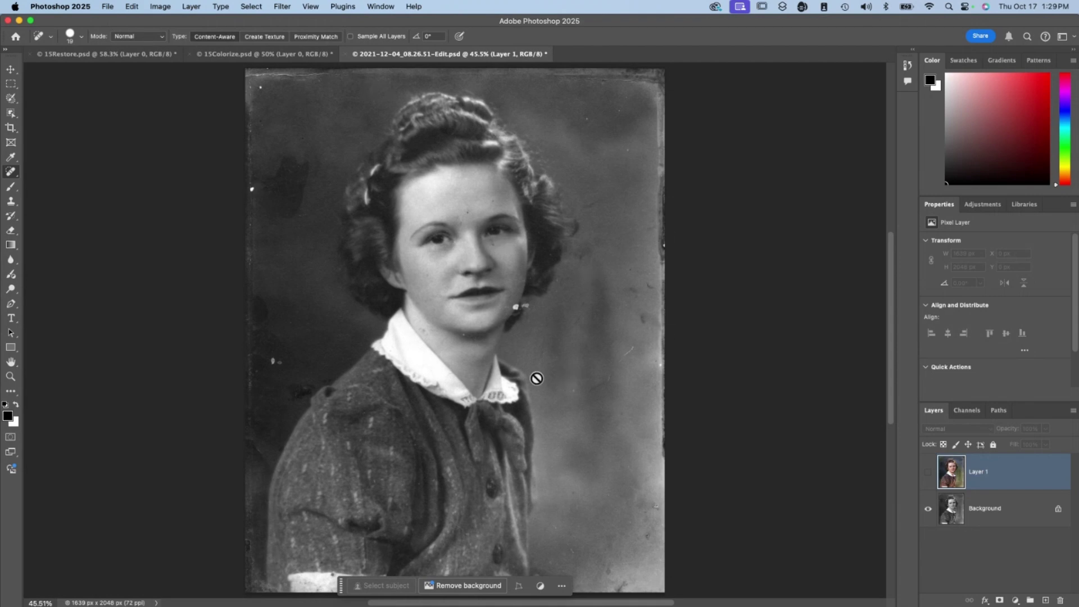
{"action": "left_click", "coordinate": [927, 472]}
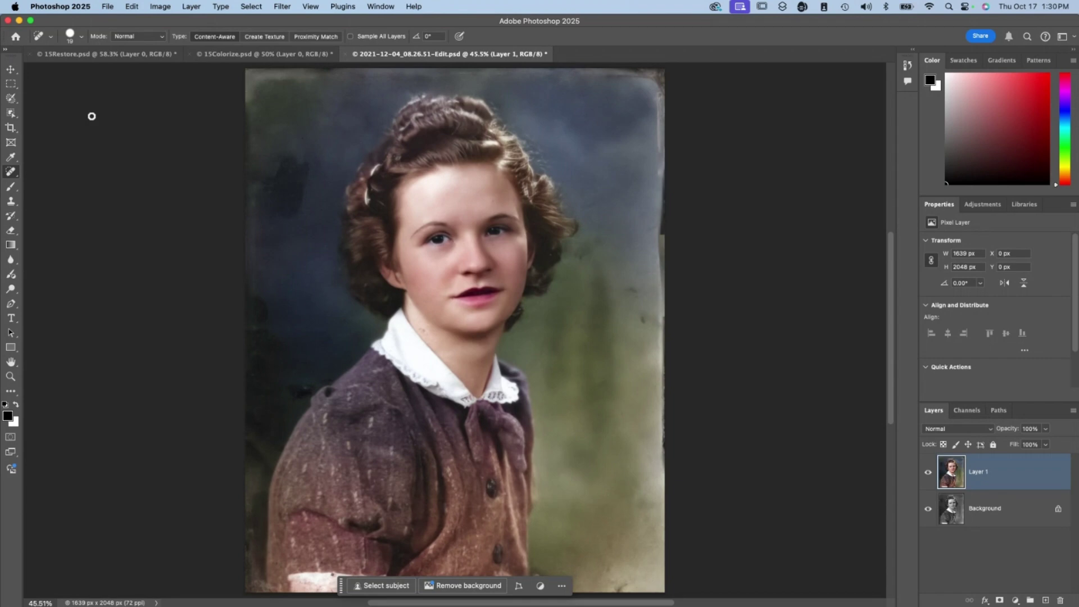
Open 15Composite.psd and make the Heroine layer visible over the Planet background
{"action": "left_click", "coordinate": [107, 7]}
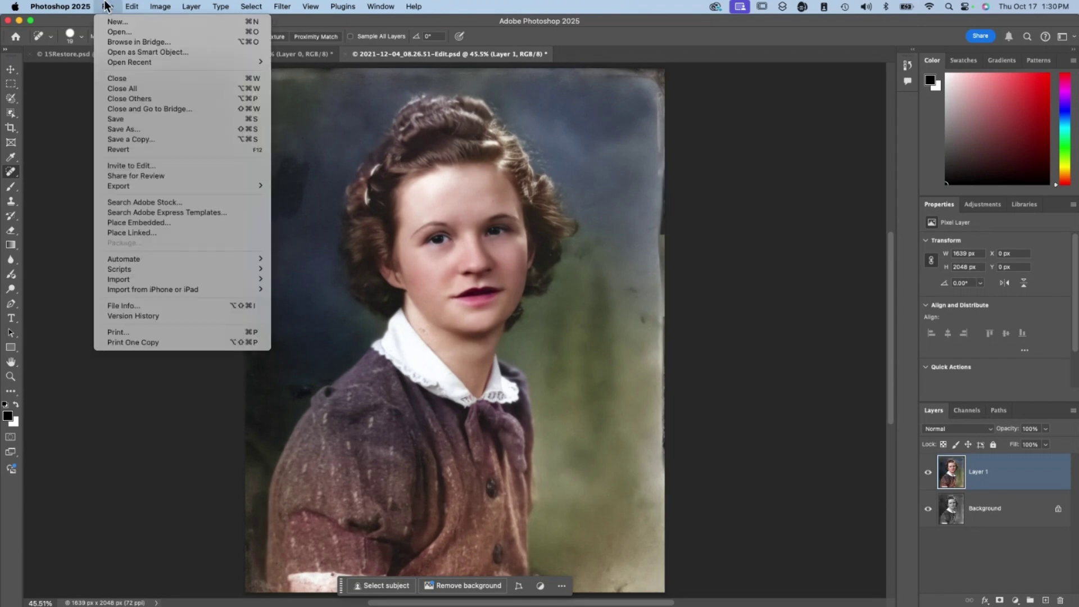
{"action": "left_click", "coordinate": [119, 32]}
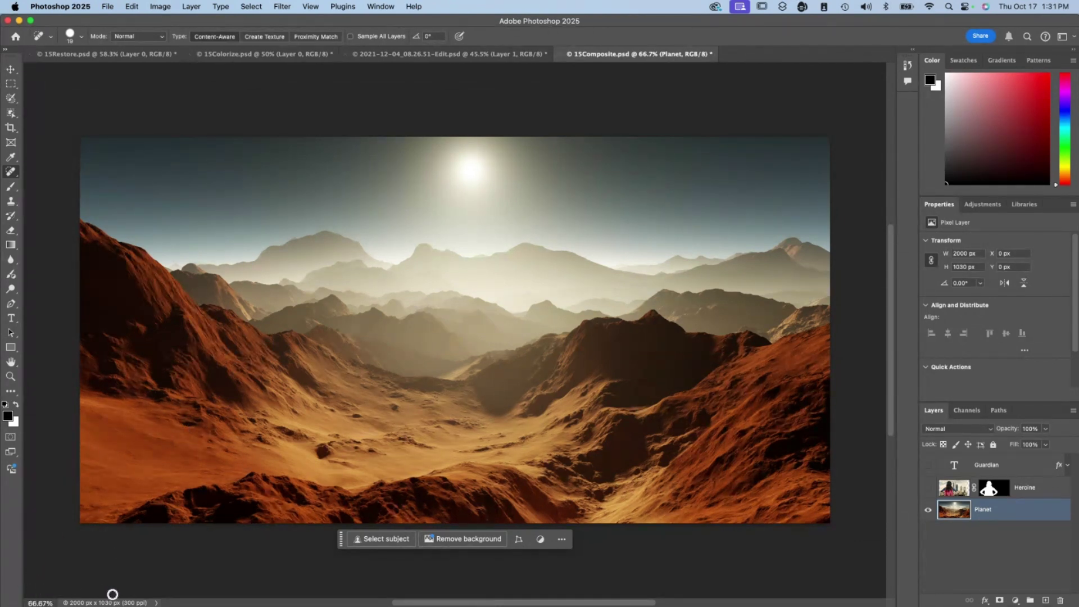
{"action": "left_click", "coordinate": [928, 487]}
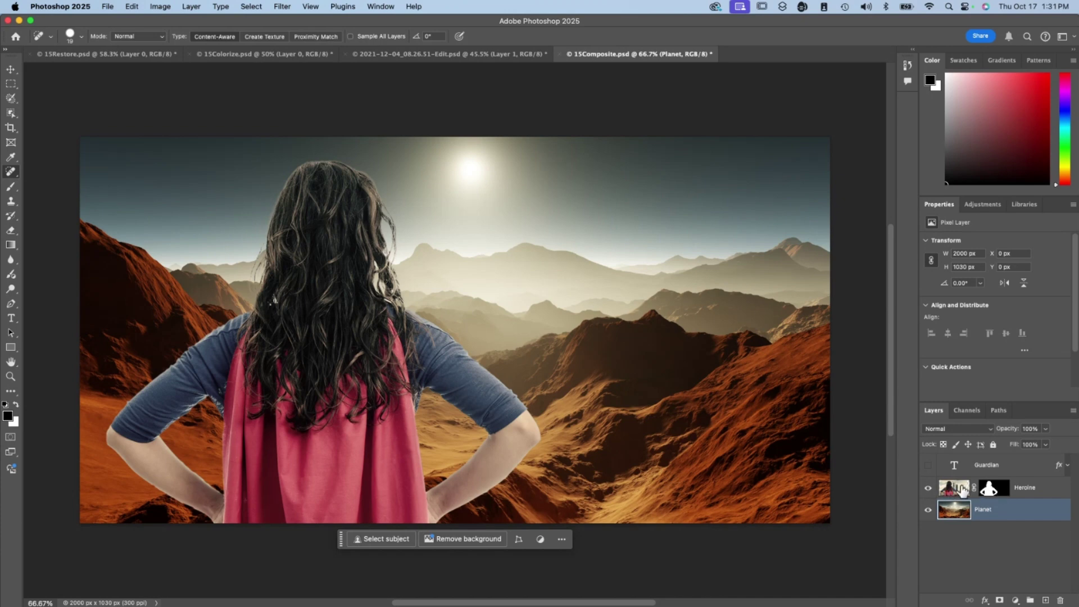
{"action": "left_click", "coordinate": [992, 492], "text": "shift"}
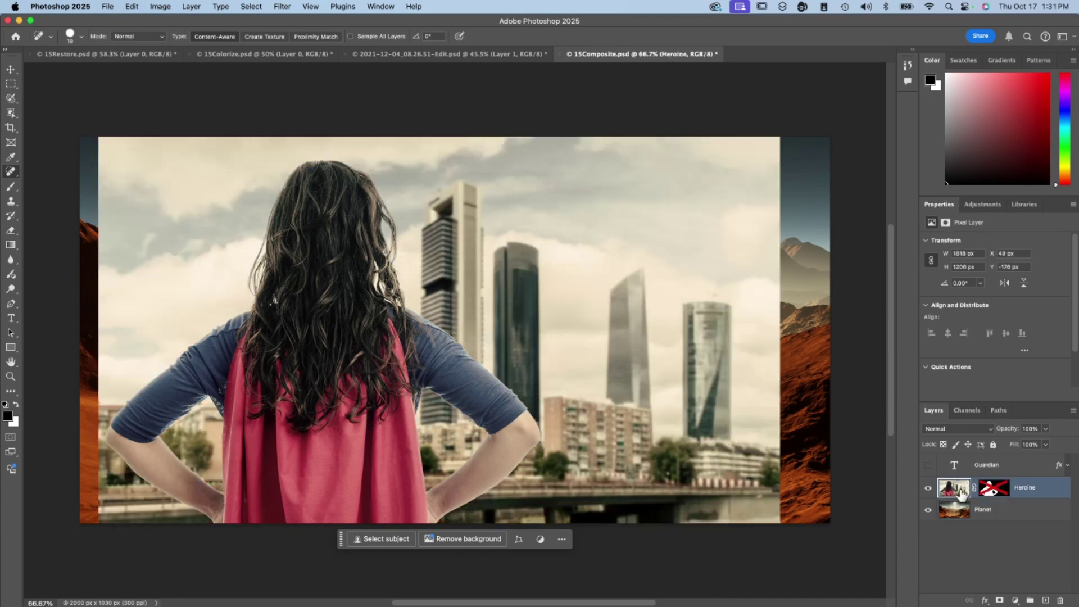
{"action": "right_click", "coordinate": [961, 492]}
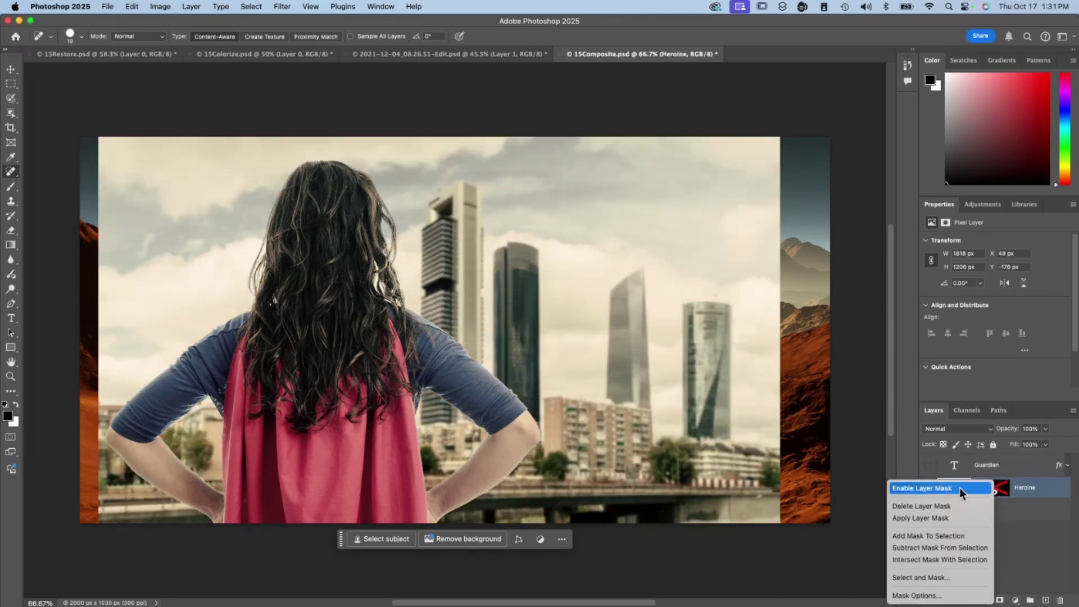
{"action": "left_click", "coordinate": [959, 487]}
{"action": "left_click_drag", "start_coordinate": [959, 489], "coordinate": [989, 488]}
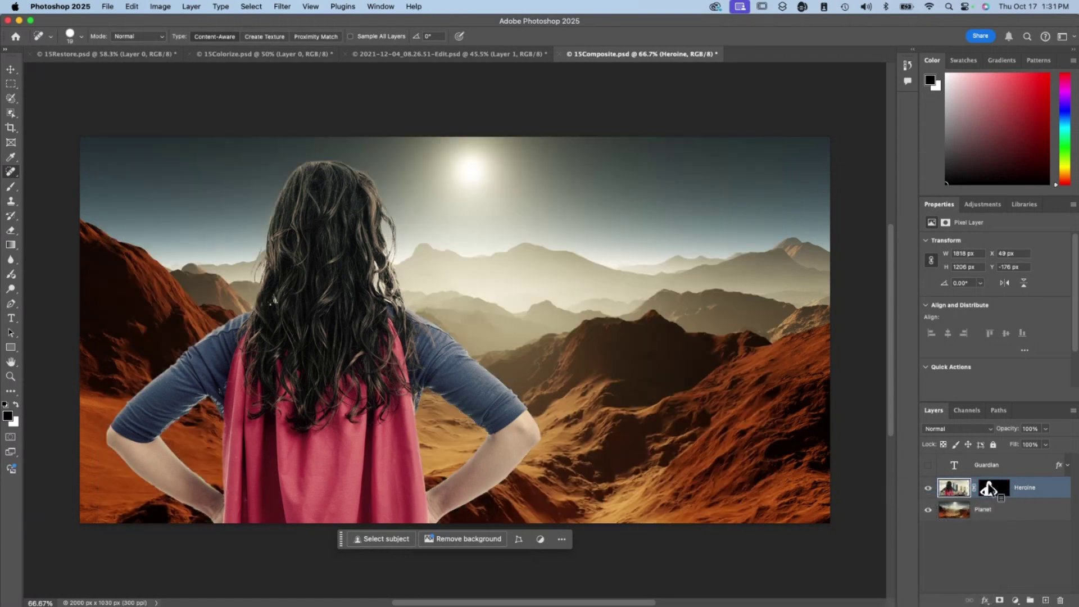
{"action": "right_click", "coordinate": [988, 489]}
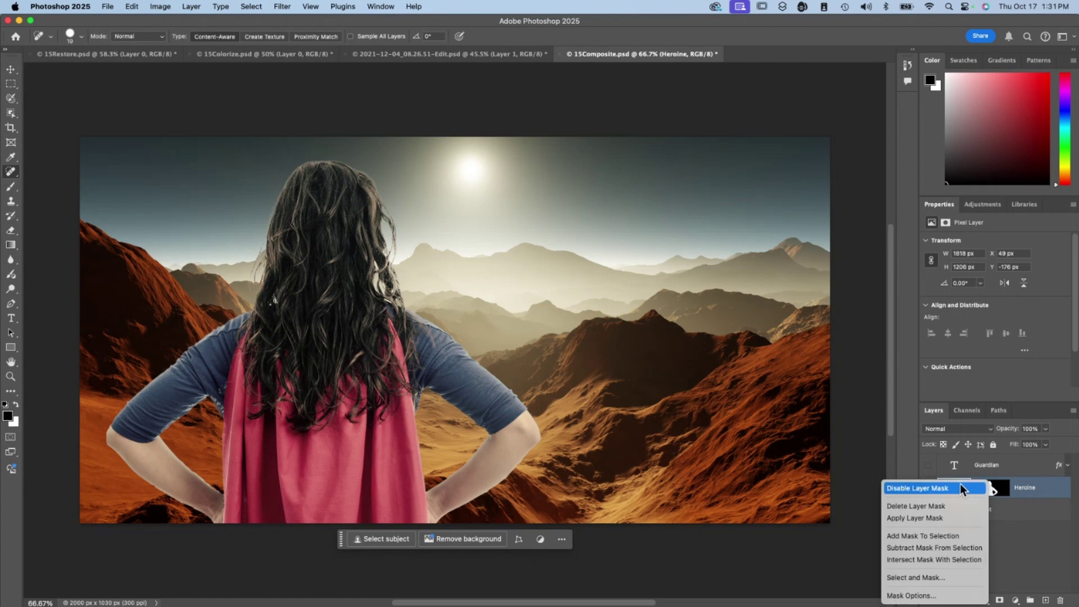
{"action": "left_click", "coordinate": [959, 487]}
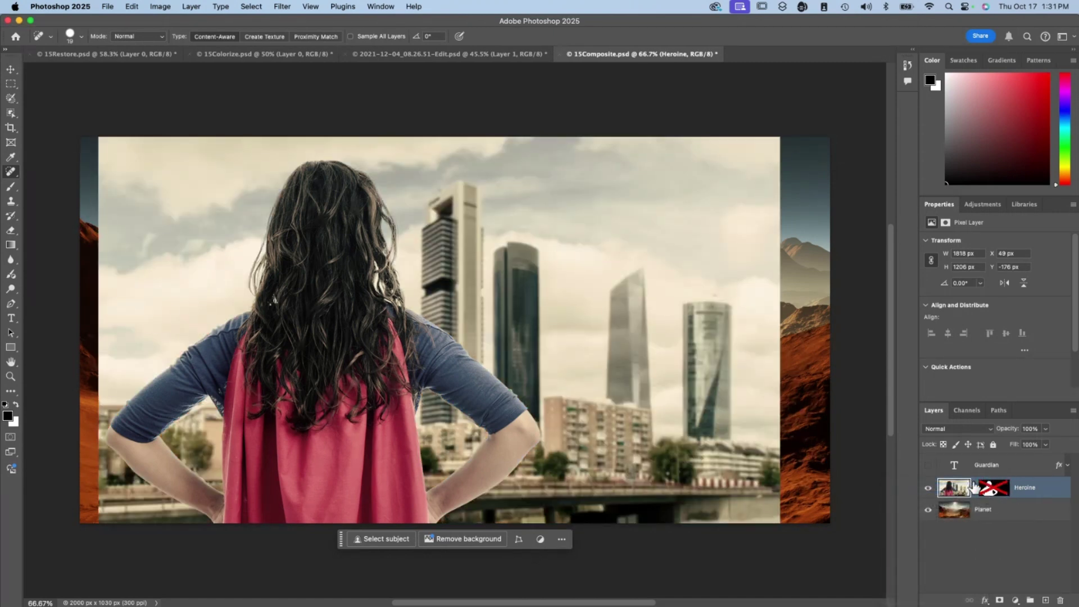
{"action": "right_click", "coordinate": [993, 492]}
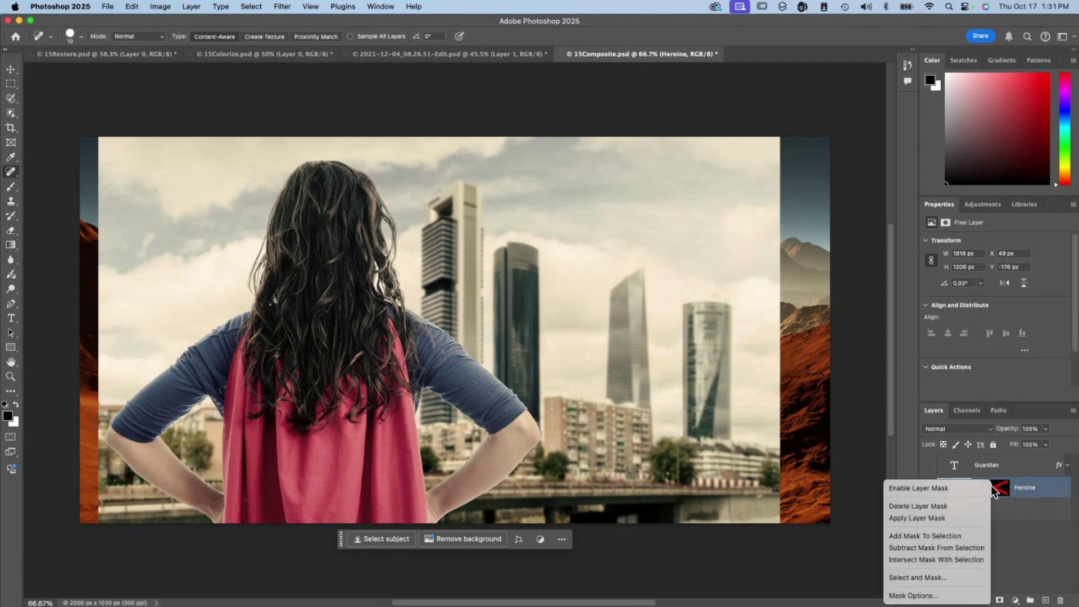
{"action": "left_click", "coordinate": [953, 488]}
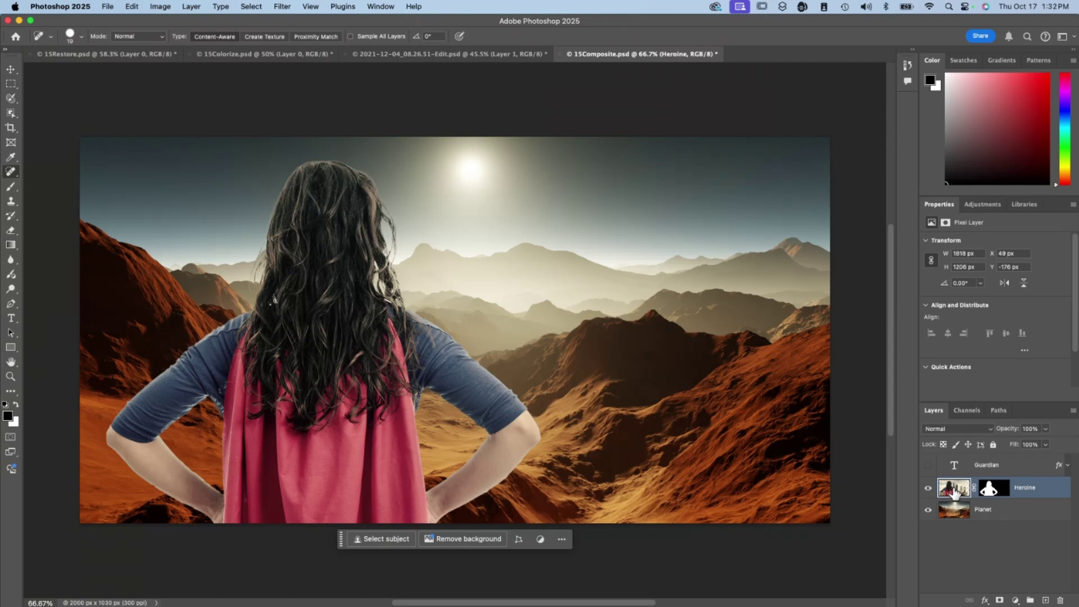
{"action": "left_click", "coordinate": [969, 510]}
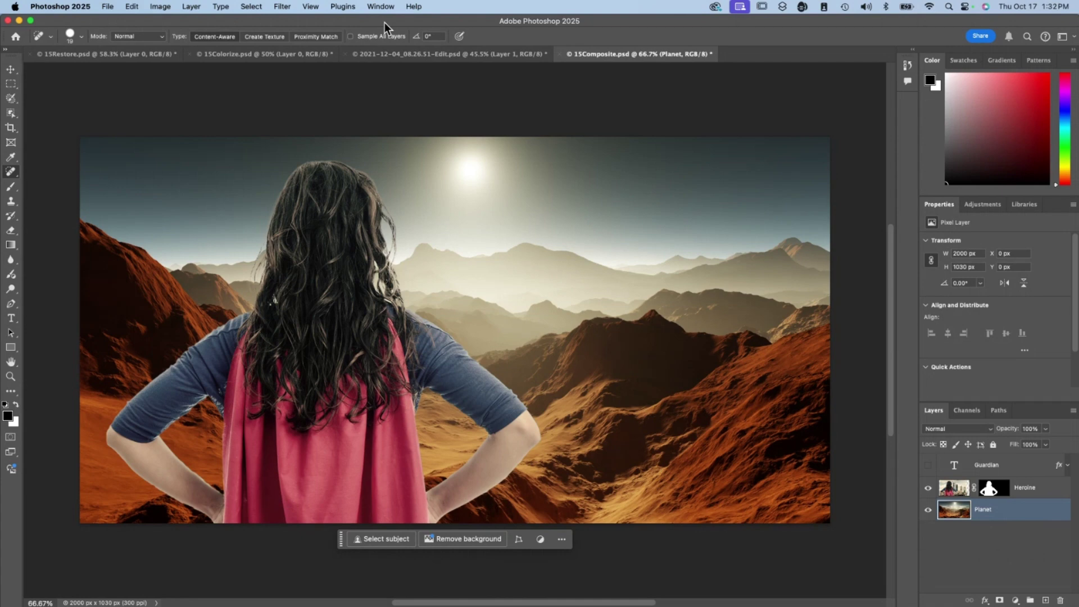
Launch Filter > Neural Filters with the Planet layer selected
{"action": "left_click", "coordinate": [283, 6]}
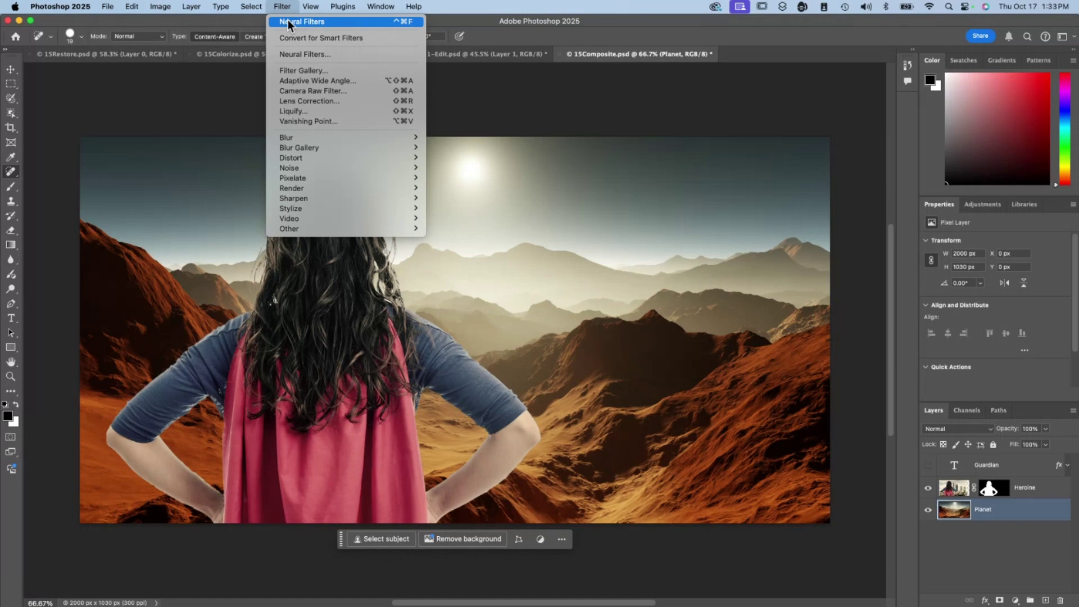
{"action": "left_click", "coordinate": [295, 55]}
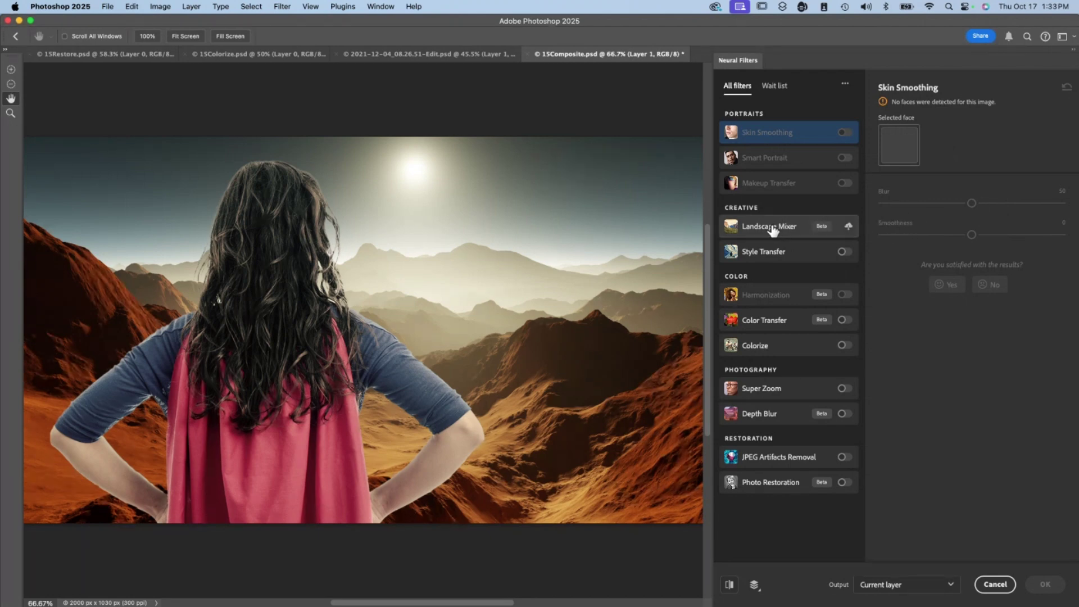
{"action": "mouse_move", "coordinate": [769, 226]}
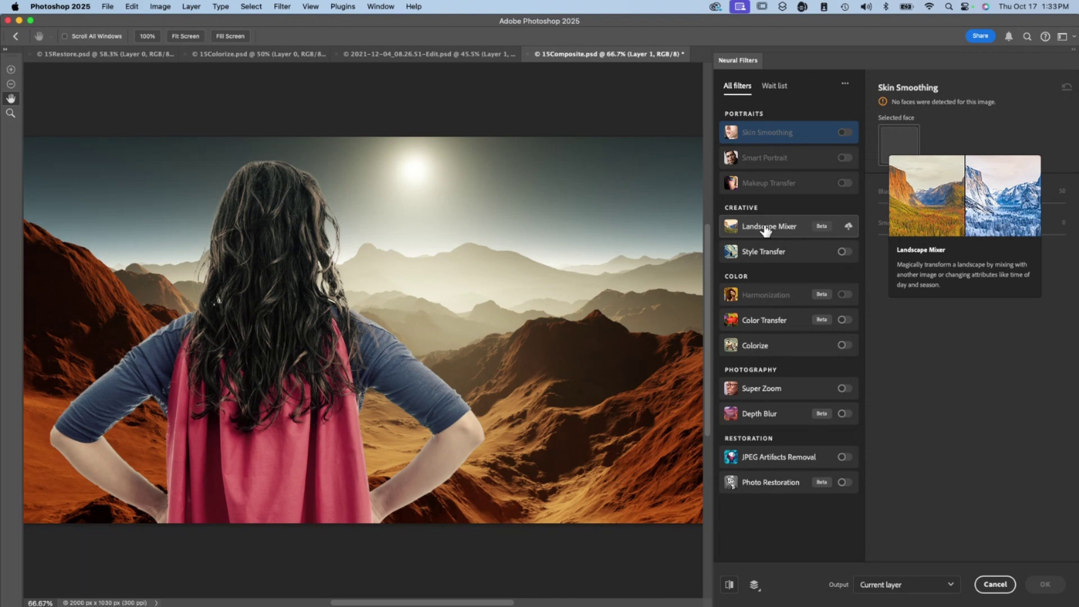
Download and enable Landscape Mixer, then apply its red canyon preset
{"action": "left_click", "coordinate": [849, 228]}
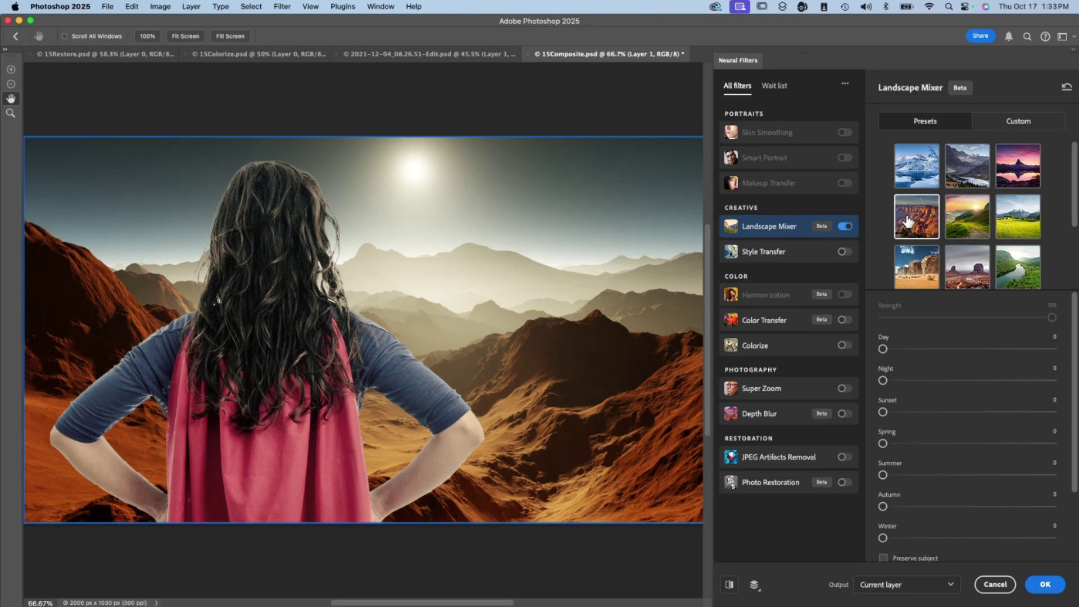
{"action": "left_click", "coordinate": [908, 220]}
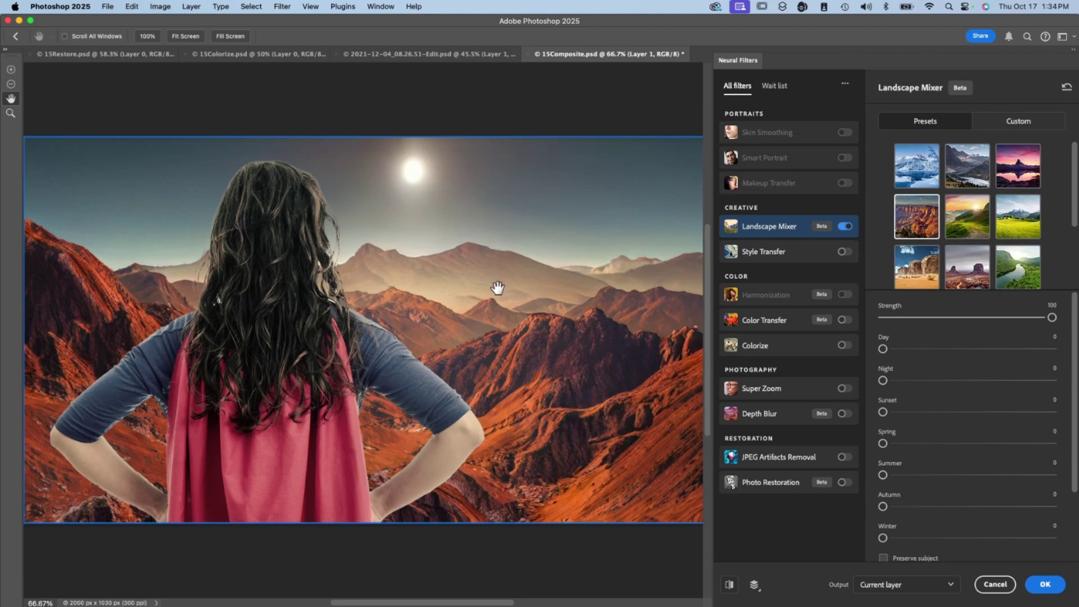
Preview the green river and desert presets, then return to the red canyon preset
{"action": "left_click", "coordinate": [1000, 264]}
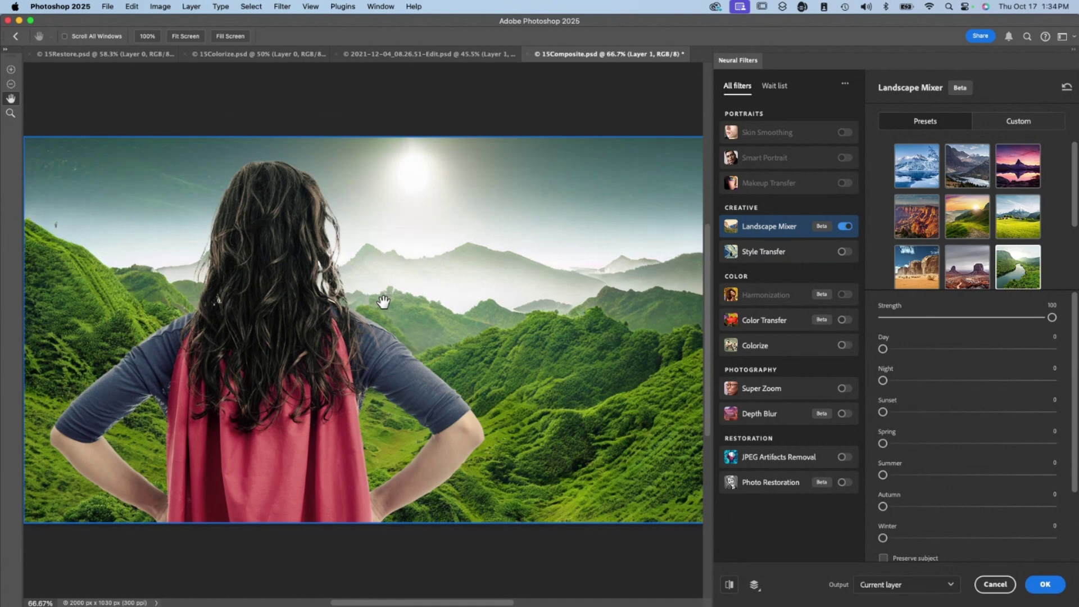
{"action": "left_click", "coordinate": [930, 267]}
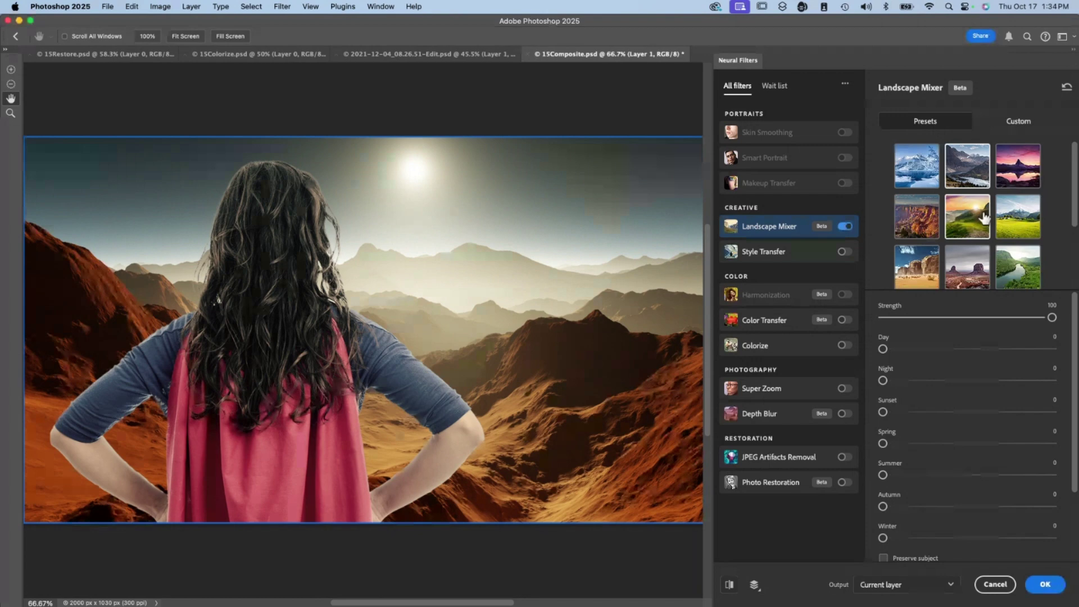
{"action": "left_click", "coordinate": [984, 217]}
{"action": "left_click", "coordinate": [935, 225]}
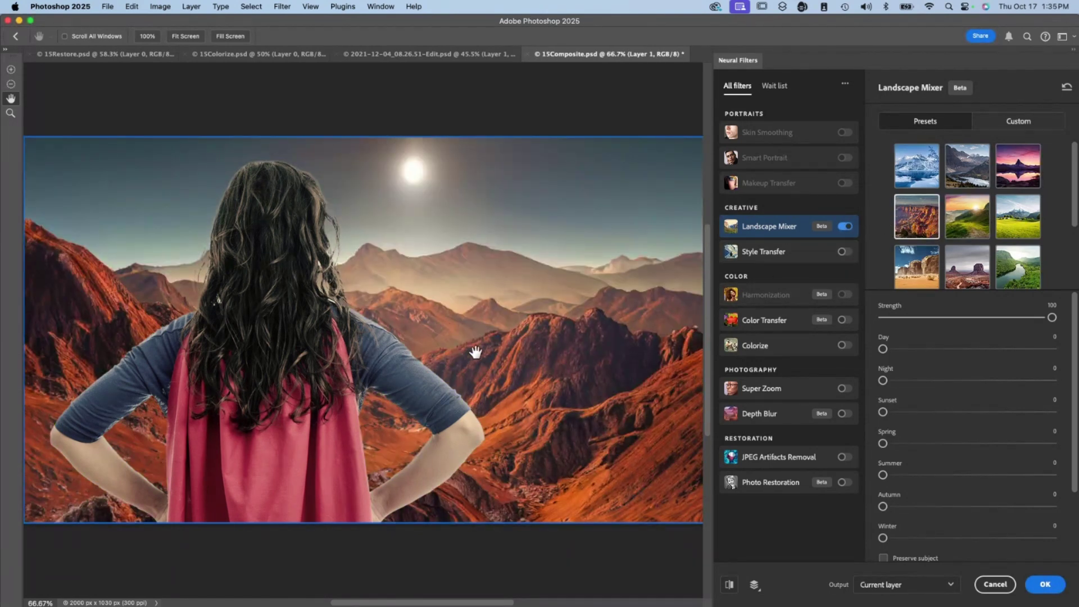
Test the Strength, Day and Sunset sliders, leaving Strength at full and Day and Sunset at zero
{"action": "left_click", "coordinate": [975, 318]}
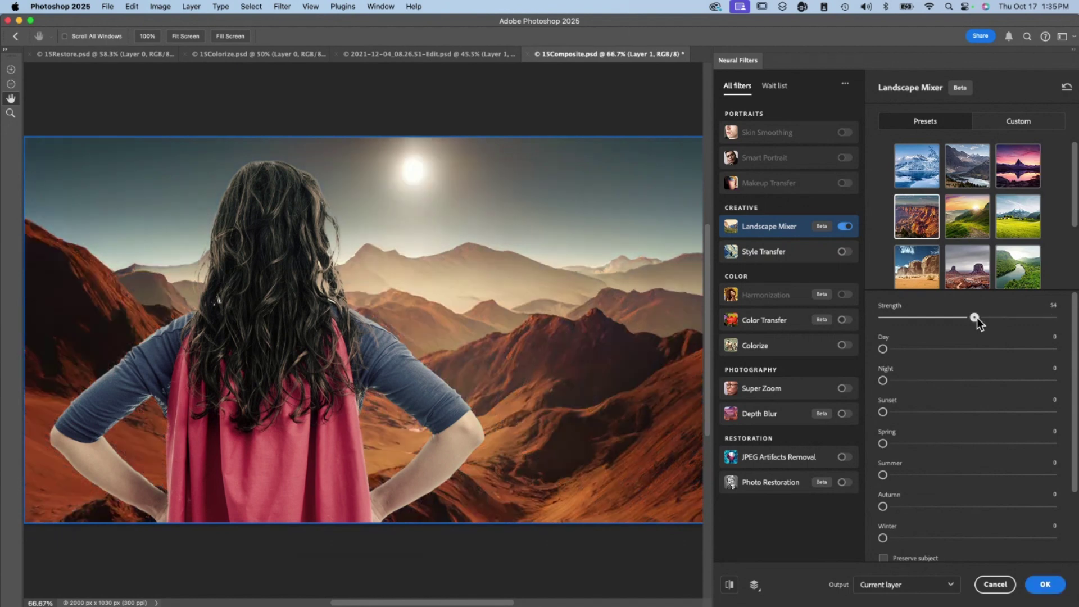
{"action": "left_click_drag", "start_coordinate": [974, 318], "coordinate": [1076, 325]}
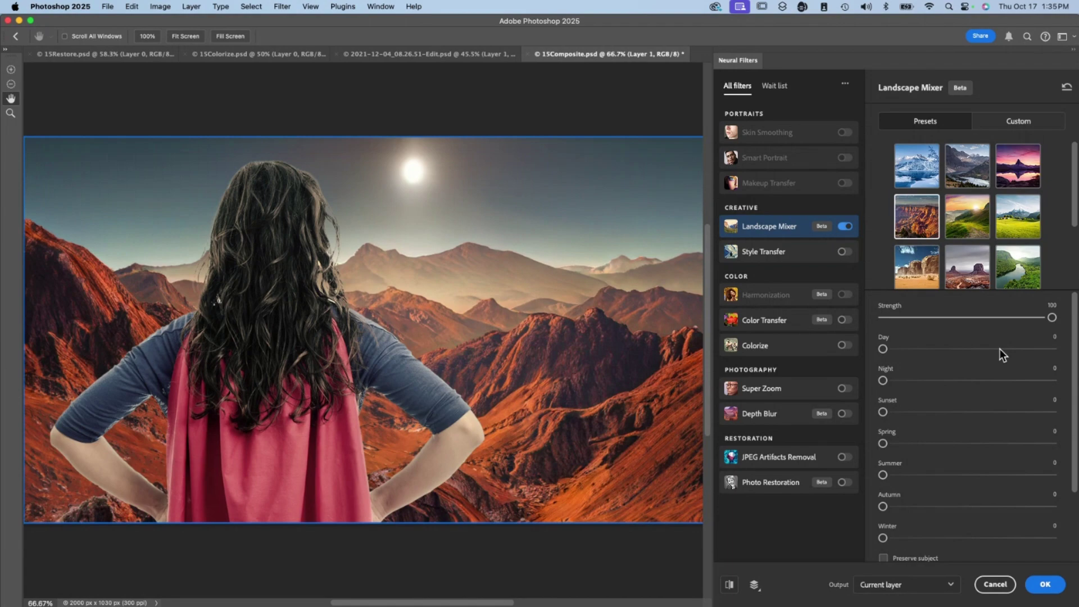
{"action": "left_click", "coordinate": [973, 349]}
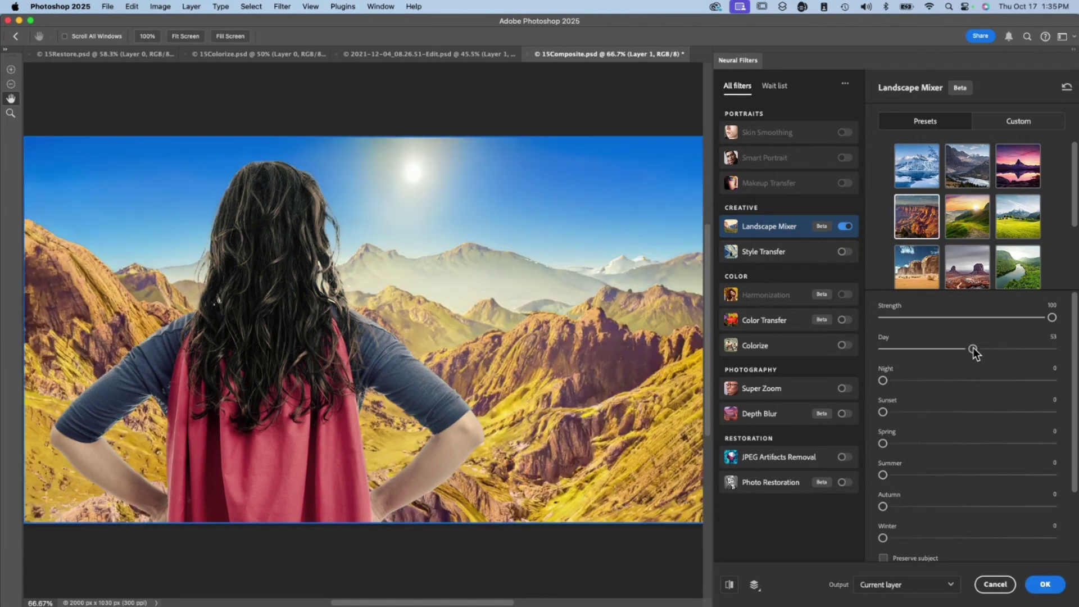
{"action": "left_click_drag", "start_coordinate": [972, 349], "coordinate": [885, 349]}
{"action": "left_click", "coordinate": [959, 412]}
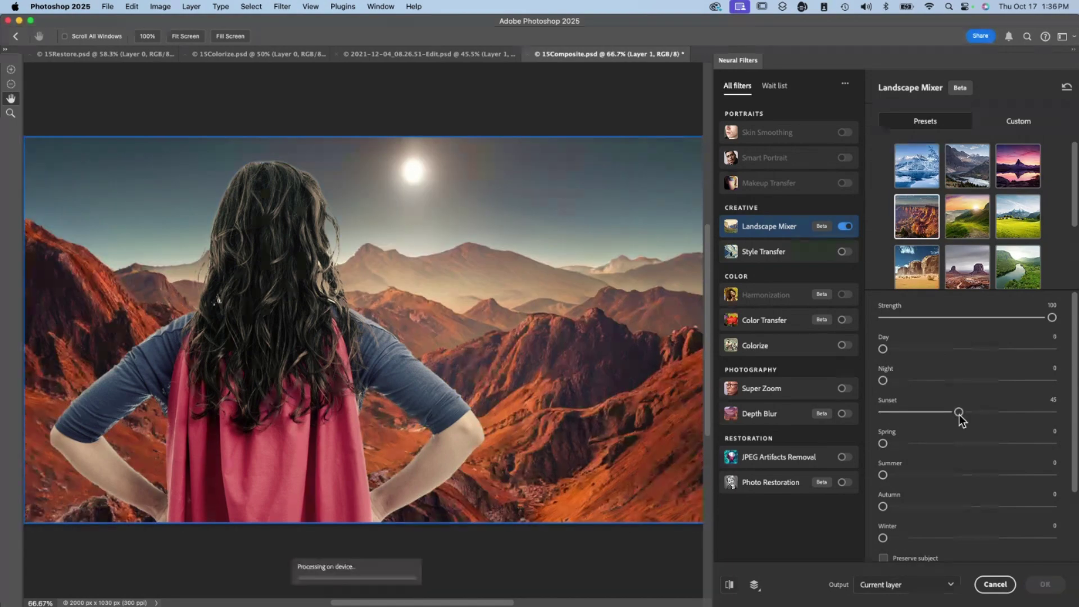
{"action": "left_click_drag", "start_coordinate": [959, 413], "coordinate": [882, 413]}
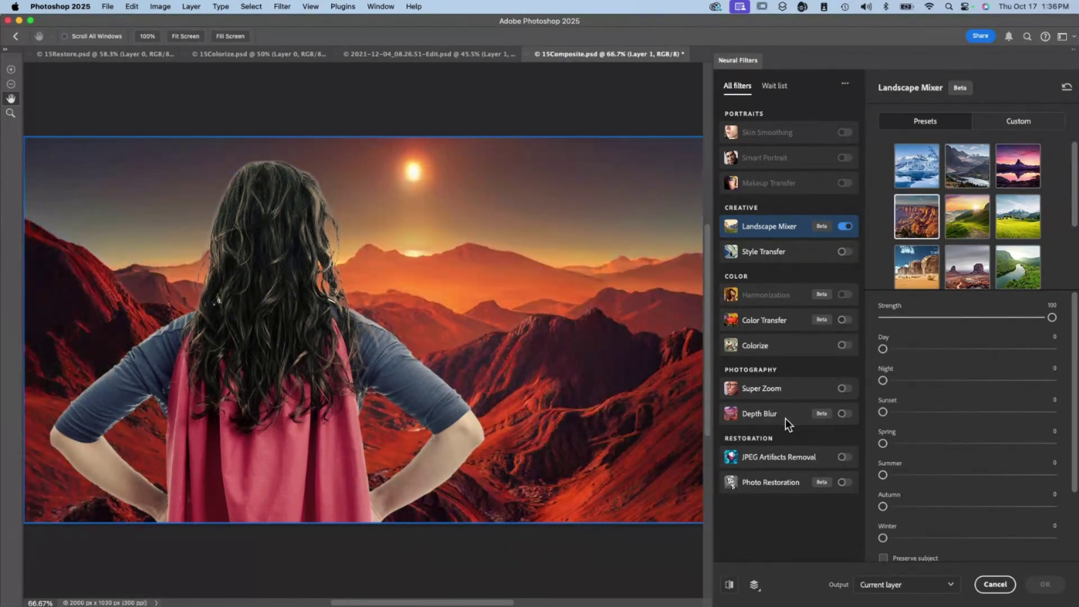
Try and reset the Winter slider, then set the output to Smart filter
{"action": "scroll", "coordinate": [959, 498], "scroll_direction": "down", "scroll_amount": 2}
{"action": "left_click", "coordinate": [973, 480]}
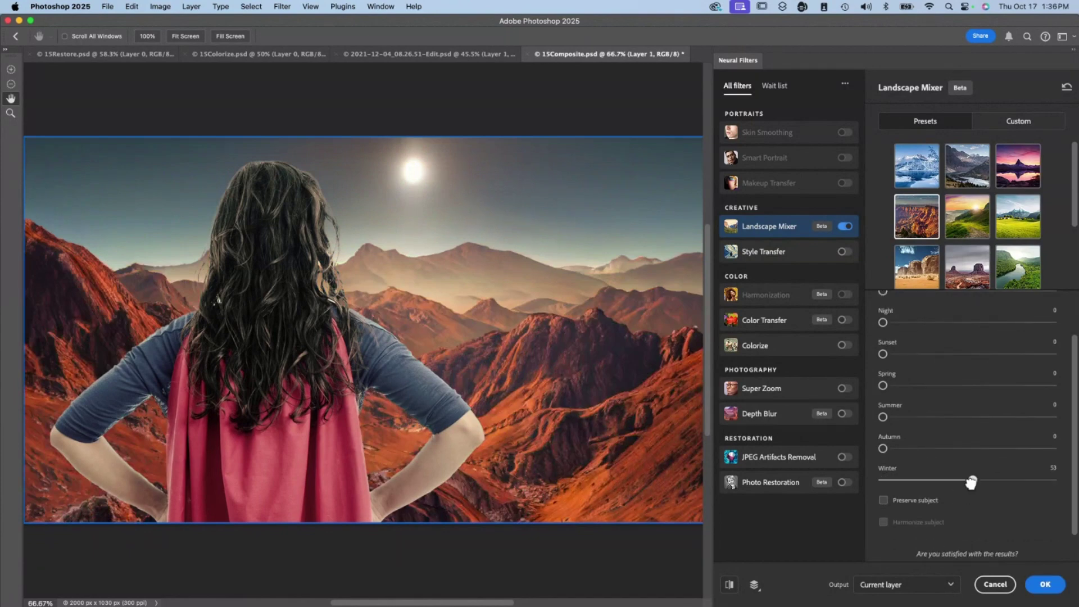
{"action": "left_click_drag", "start_coordinate": [973, 480], "coordinate": [819, 481]}
{"action": "scroll", "coordinate": [934, 505], "scroll_direction": "up", "scroll_amount": 1}
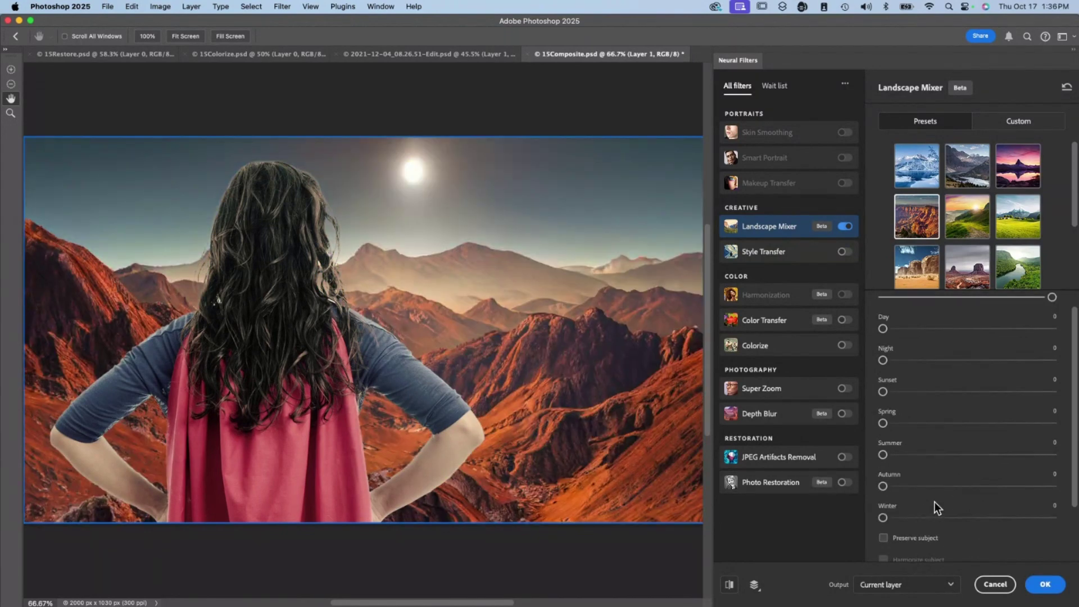
{"action": "left_click", "coordinate": [946, 585]}
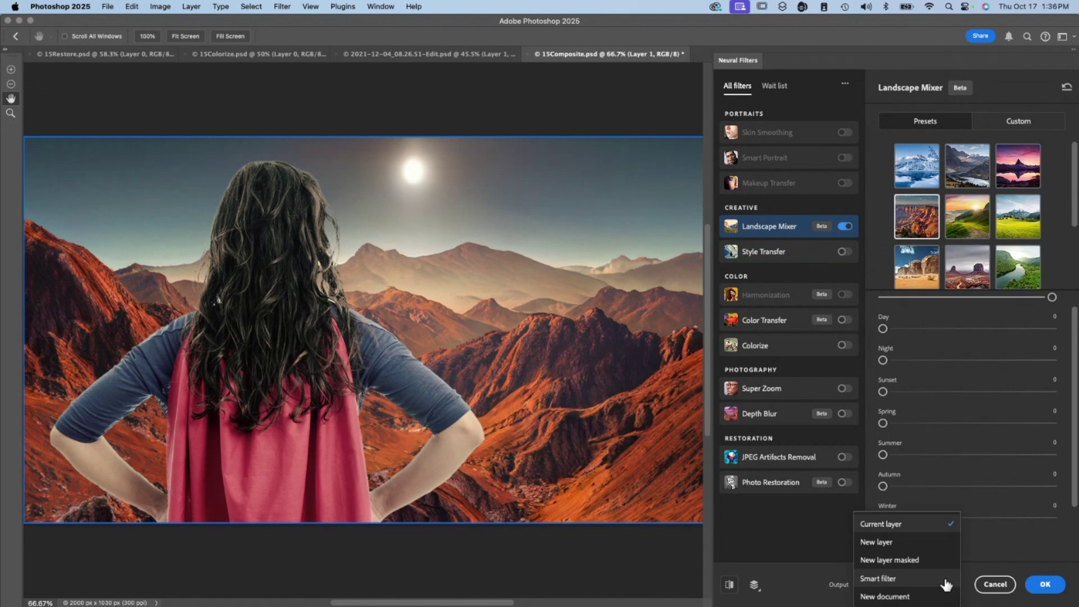
{"action": "left_click", "coordinate": [946, 580]}
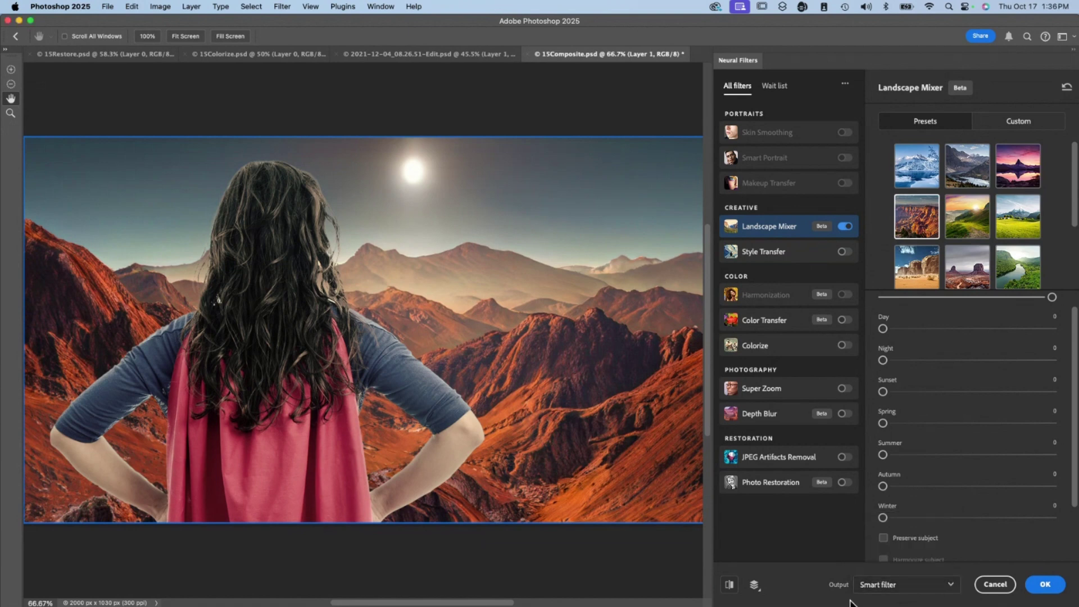
Commit the canyon mix to the Planet layer as a smart filter and target the Heroine layer
{"action": "left_click", "coordinate": [1045, 584]}
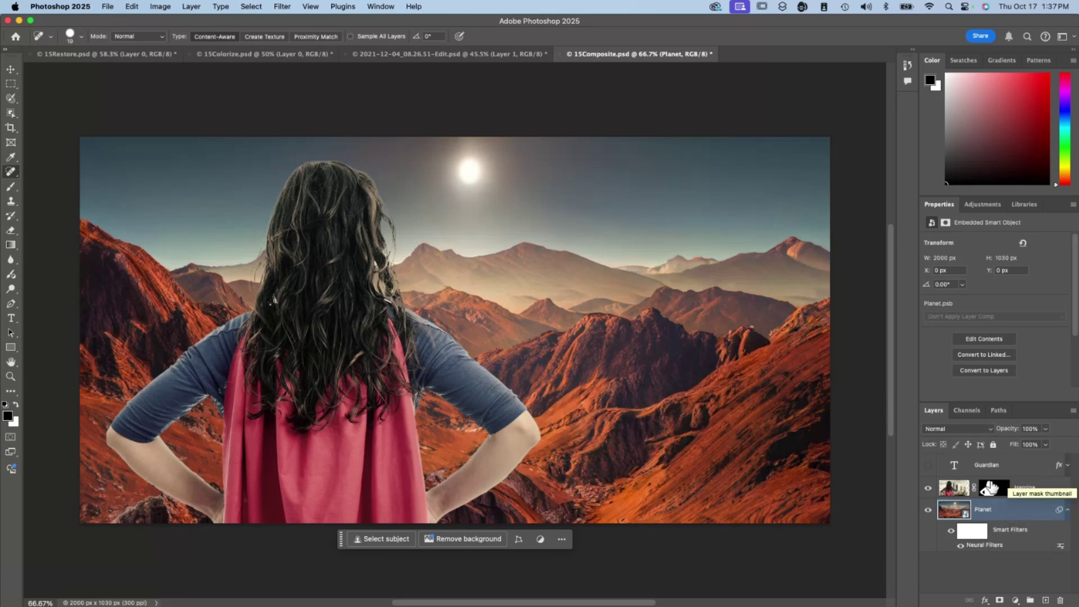
{"action": "left_click", "coordinate": [1029, 493]}
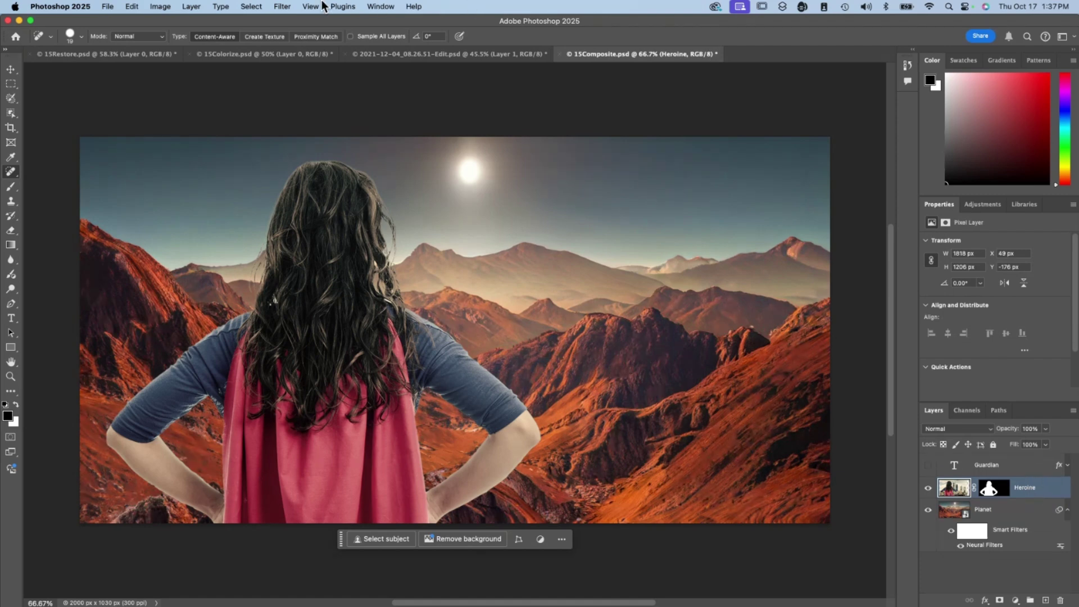
{"action": "left_click", "coordinate": [282, 7]}
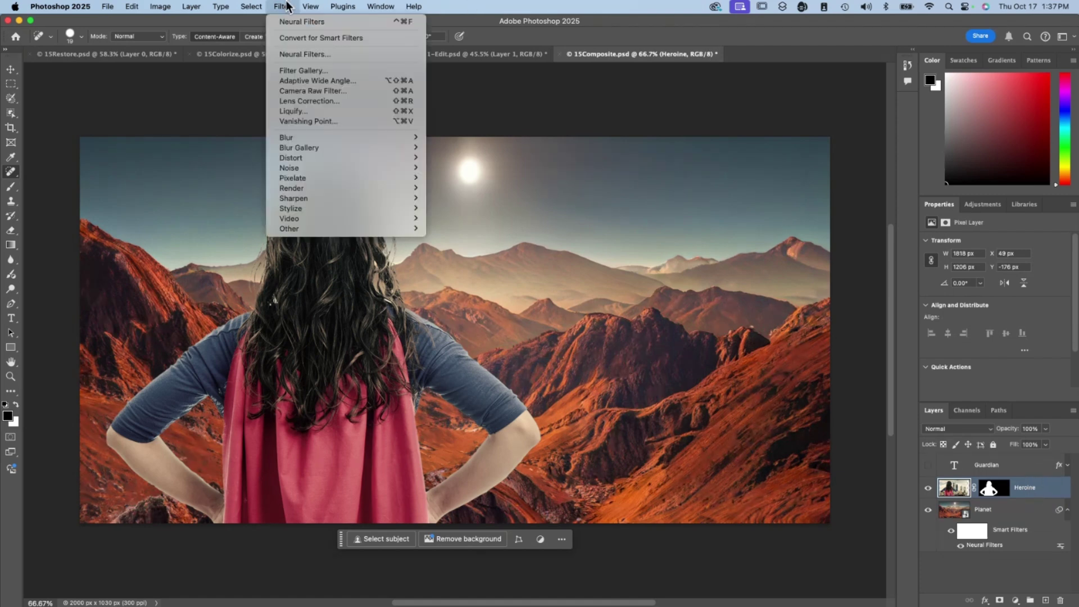
Enable Harmonization for the heroine with the Planet layer as colour reference
{"action": "left_click", "coordinate": [290, 54]}
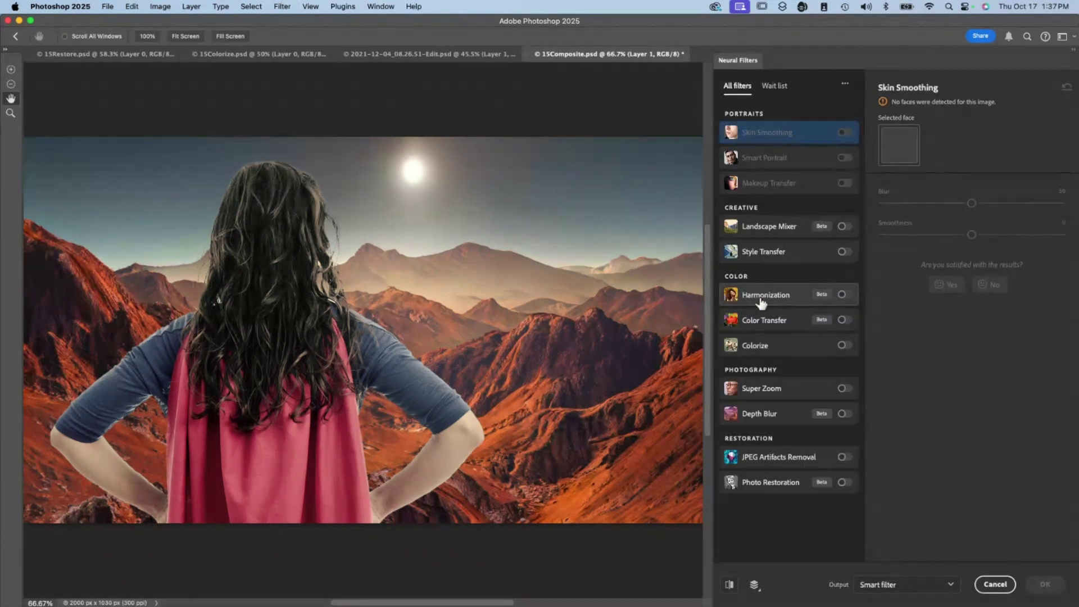
{"action": "left_click", "coordinate": [844, 295]}
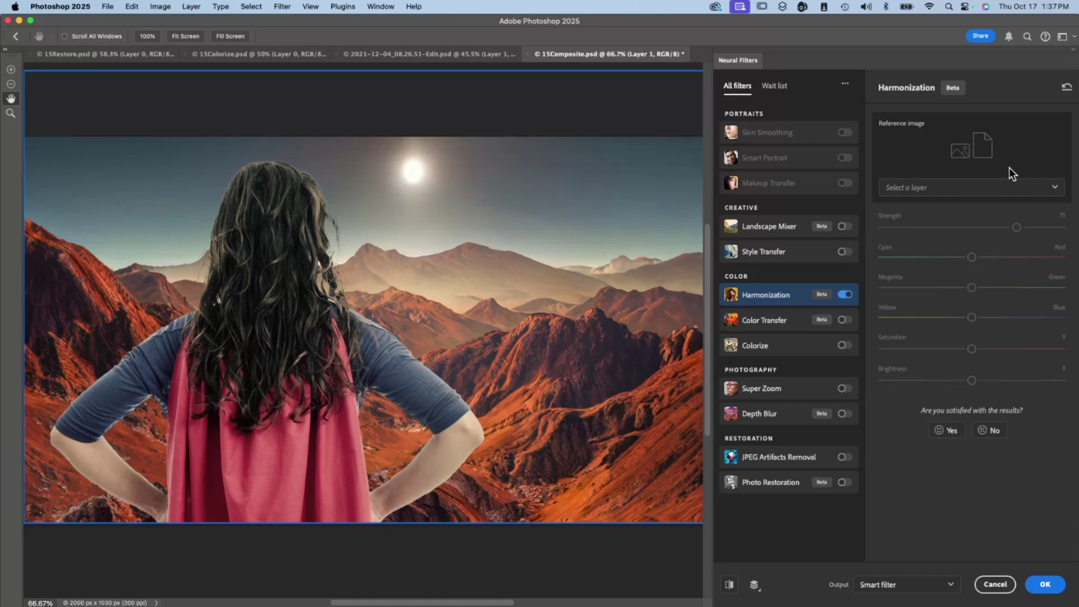
{"action": "left_click", "coordinate": [925, 184]}
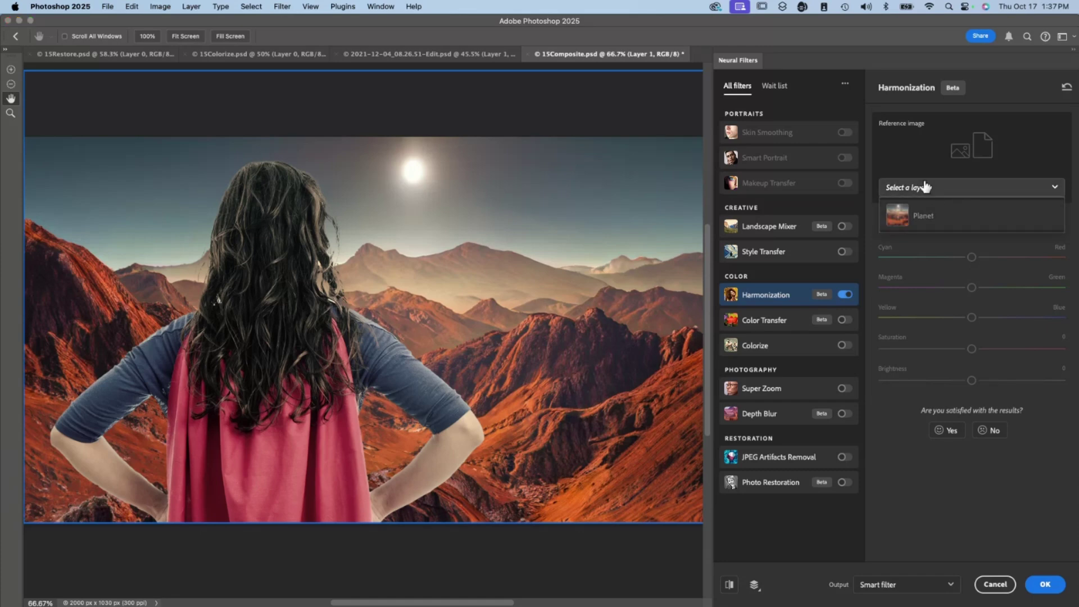
{"action": "left_click", "coordinate": [930, 213]}
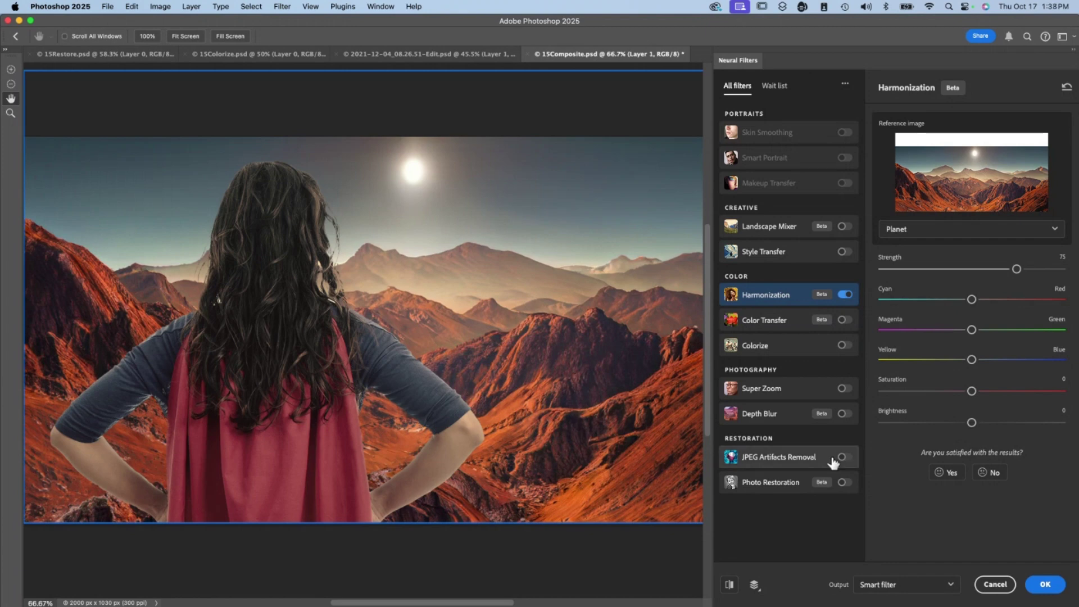
Shift the heroine toward red, boost saturation, compare previews, and apply the harmonization
{"action": "left_click", "coordinate": [1022, 299]}
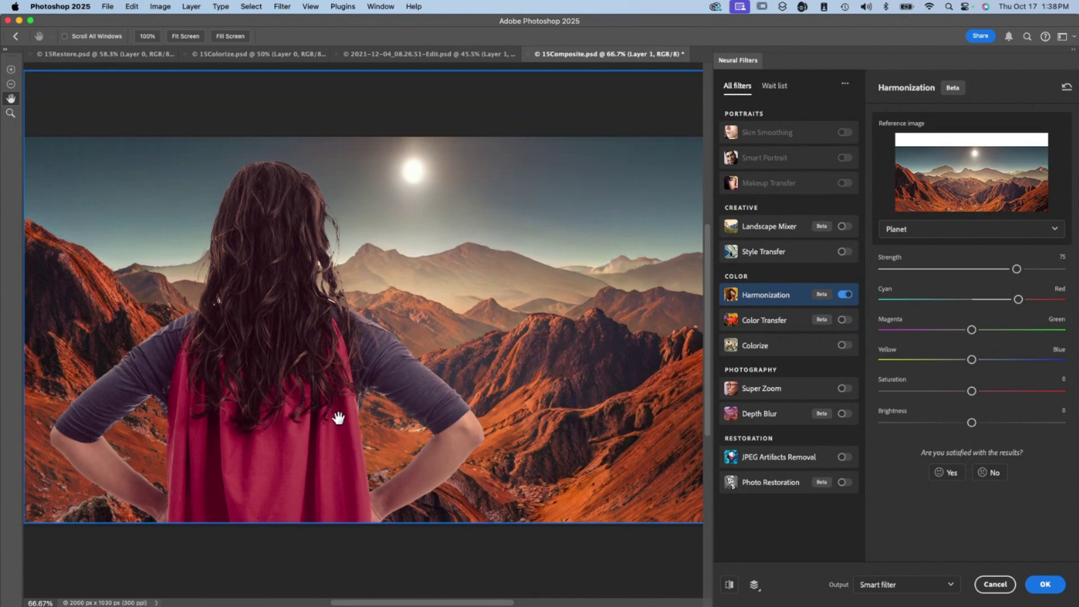
{"action": "left_click", "coordinate": [1009, 388]}
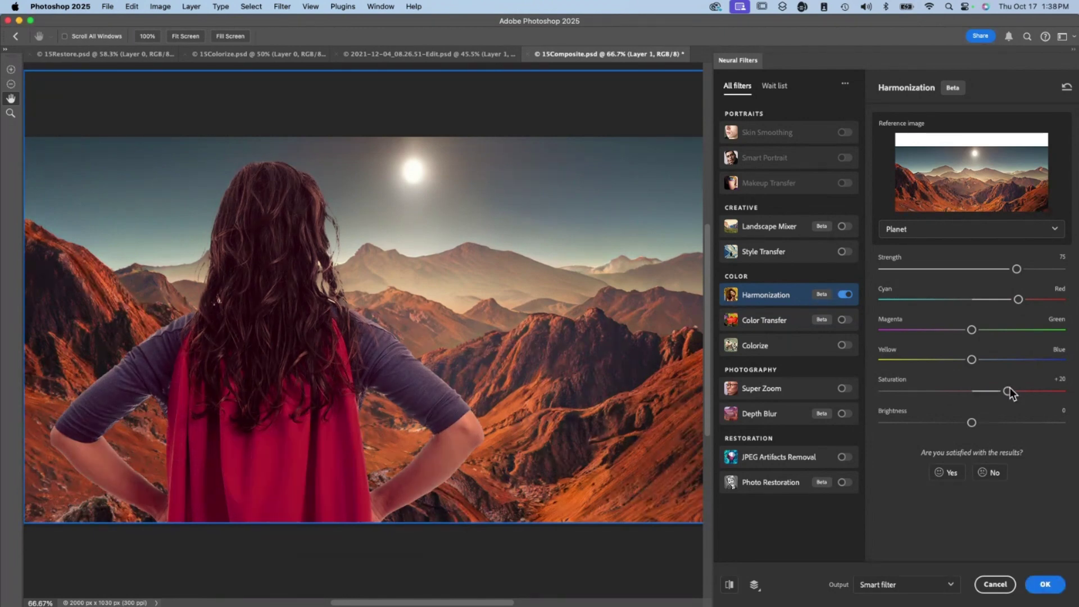
{"action": "left_click", "coordinate": [937, 422]}
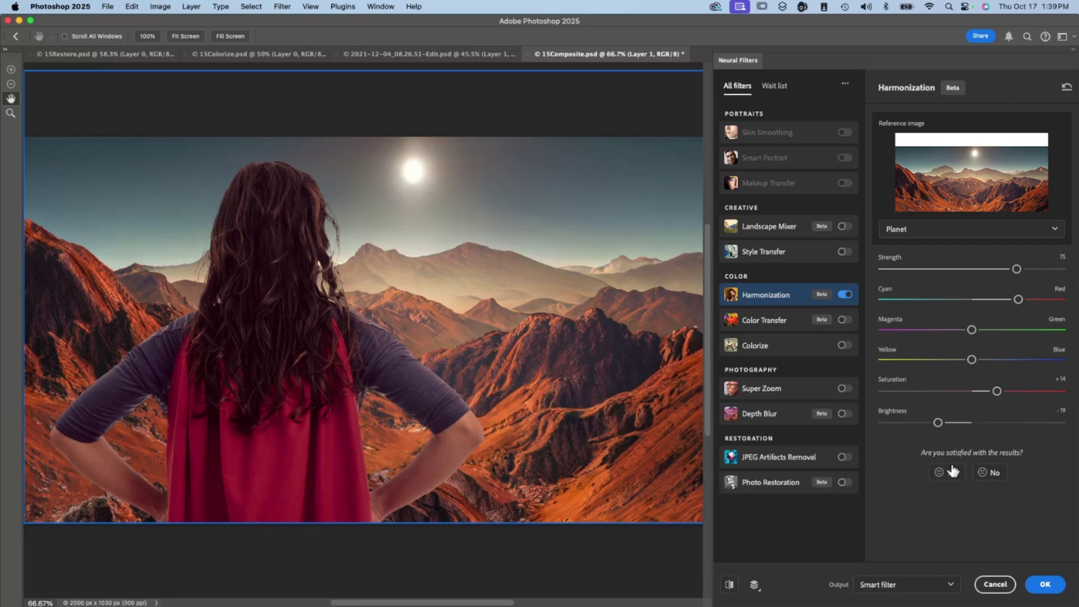
{"action": "left_click", "coordinate": [729, 585]}
{"action": "left_click", "coordinate": [729, 585]}
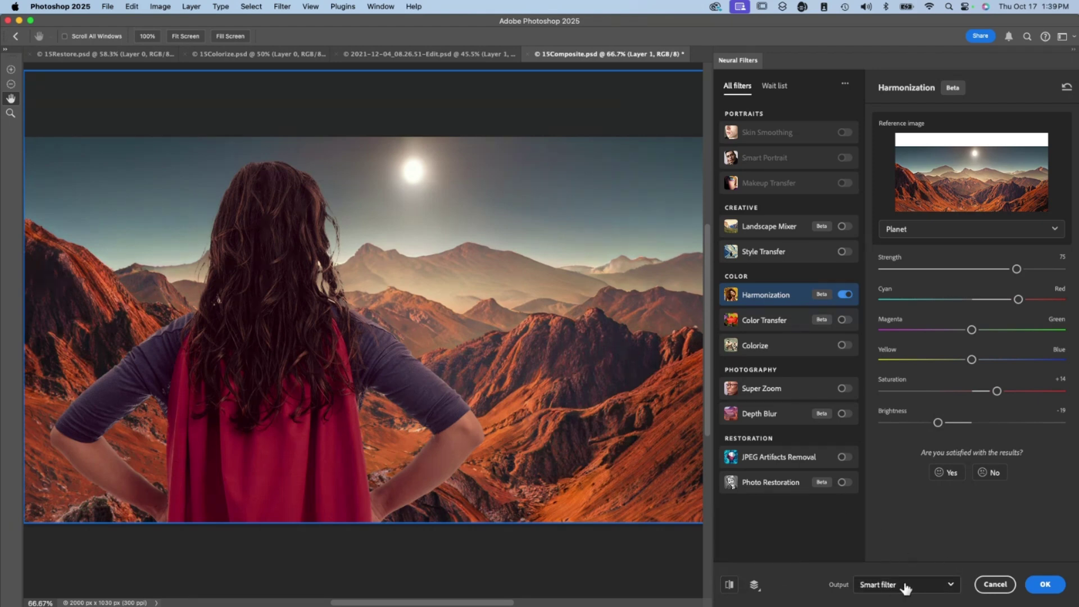
{"action": "left_click", "coordinate": [1044, 586]}
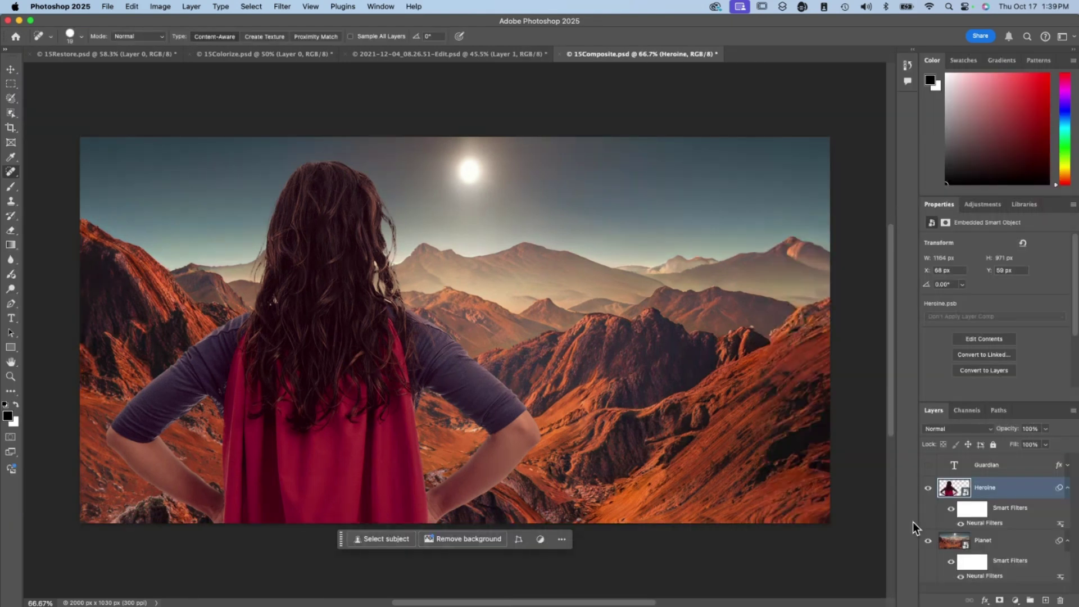
Toggle the Heroine and Planet neural smart filters off and on, then show the GUARDIAN title layer
{"action": "left_click", "coordinate": [951, 509]}
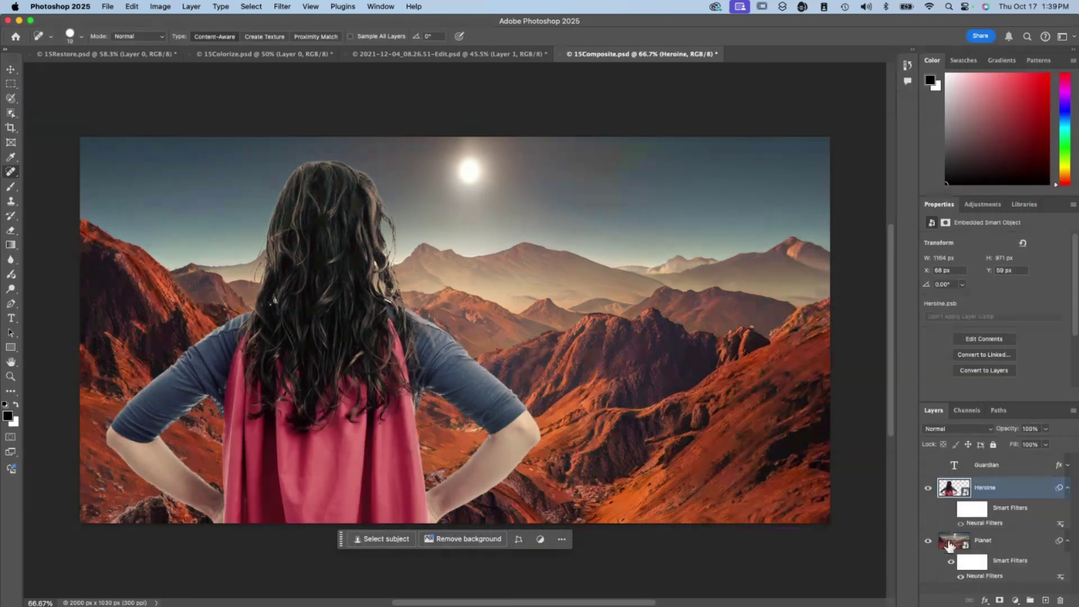
{"action": "left_click", "coordinate": [951, 562]}
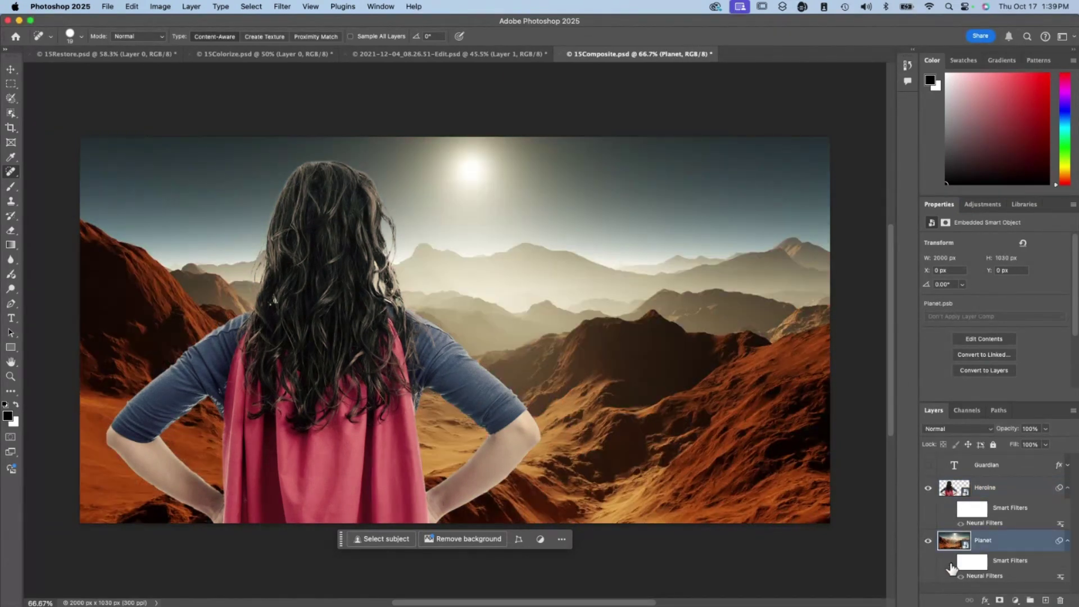
{"action": "left_click", "coordinate": [949, 564]}
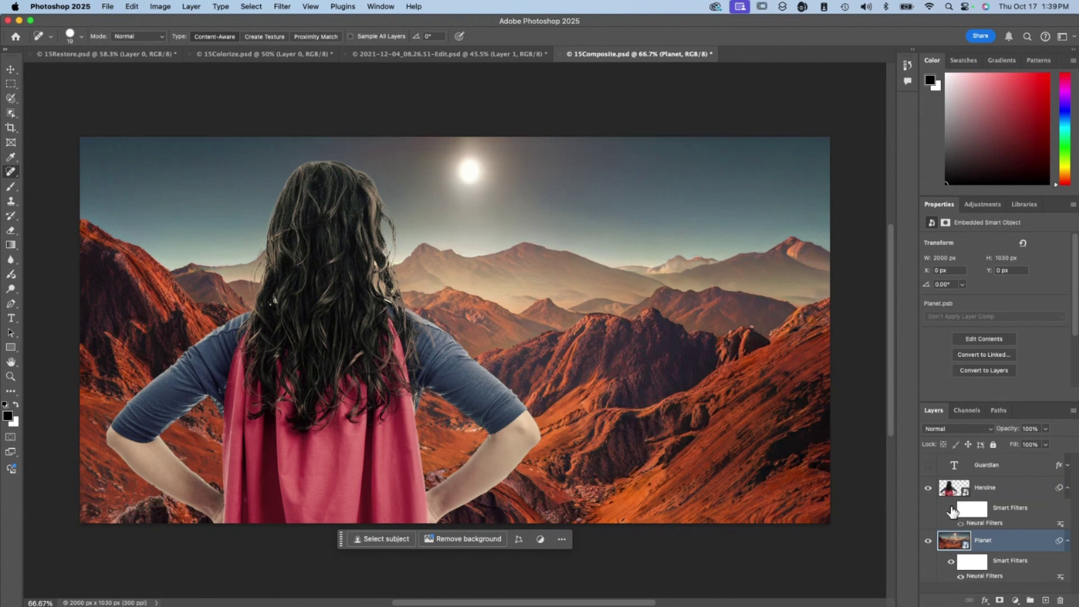
{"action": "left_click", "coordinate": [954, 512]}
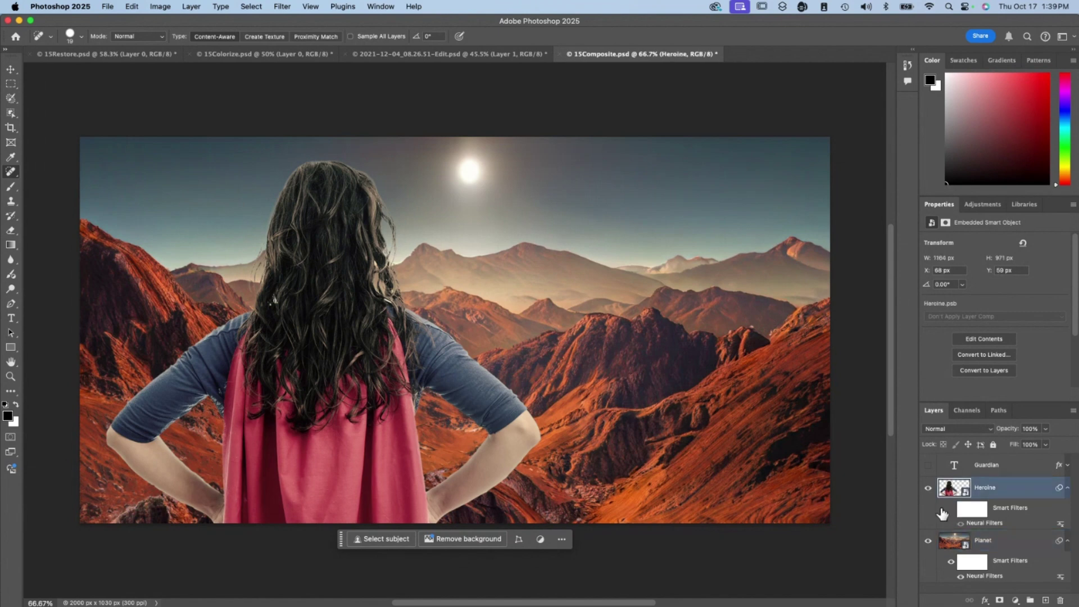
{"action": "left_click", "coordinate": [949, 509]}
{"action": "left_click", "coordinate": [927, 465]}
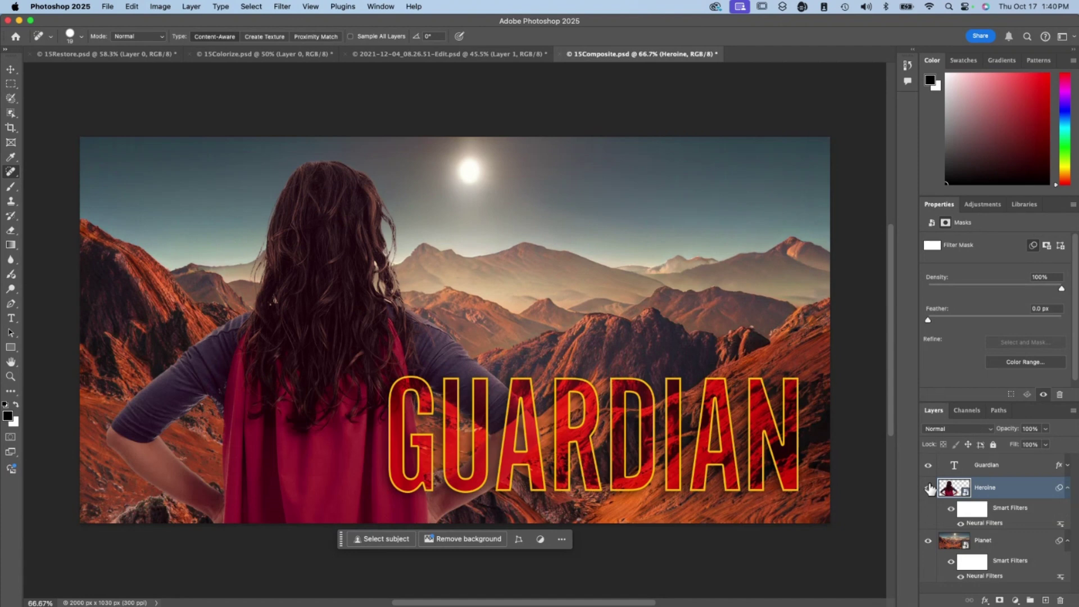
{"action": "left_click", "coordinate": [971, 466]}
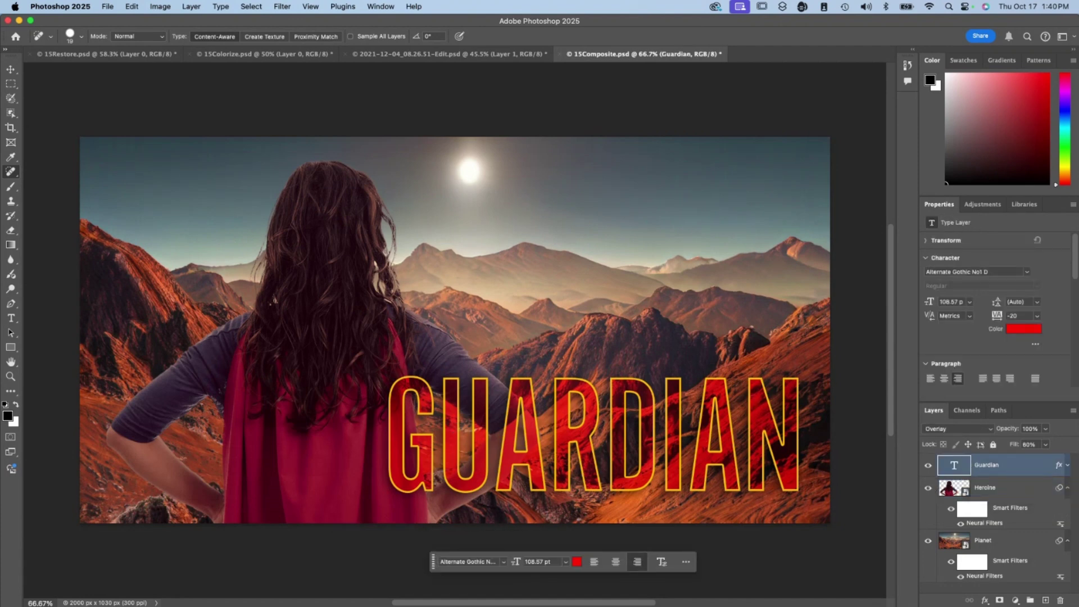
{"action": "key", "text": "t"}
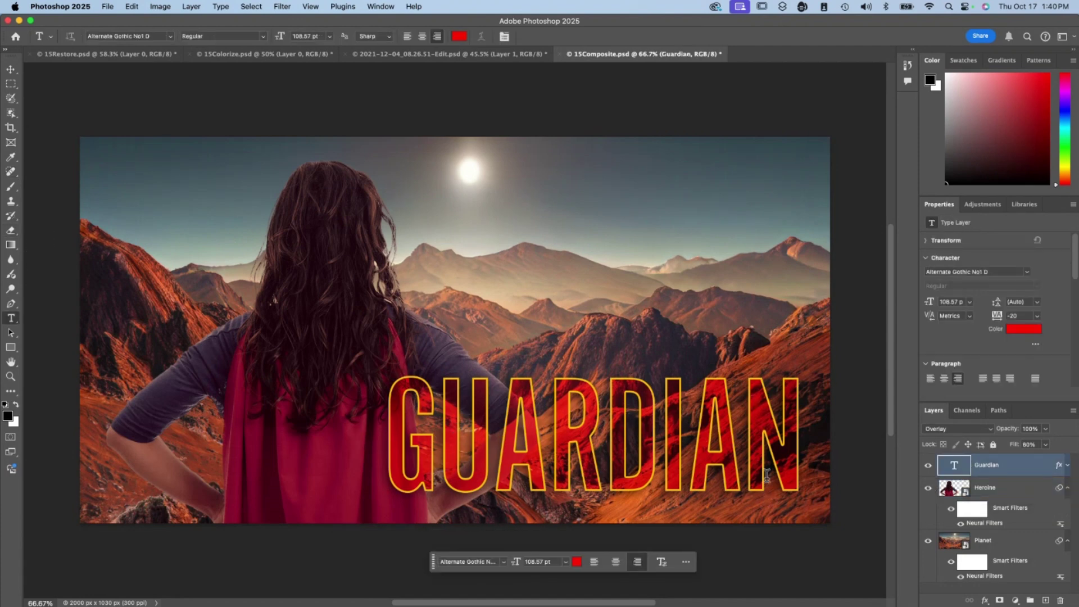
{"action": "double_click", "coordinate": [584, 447]}
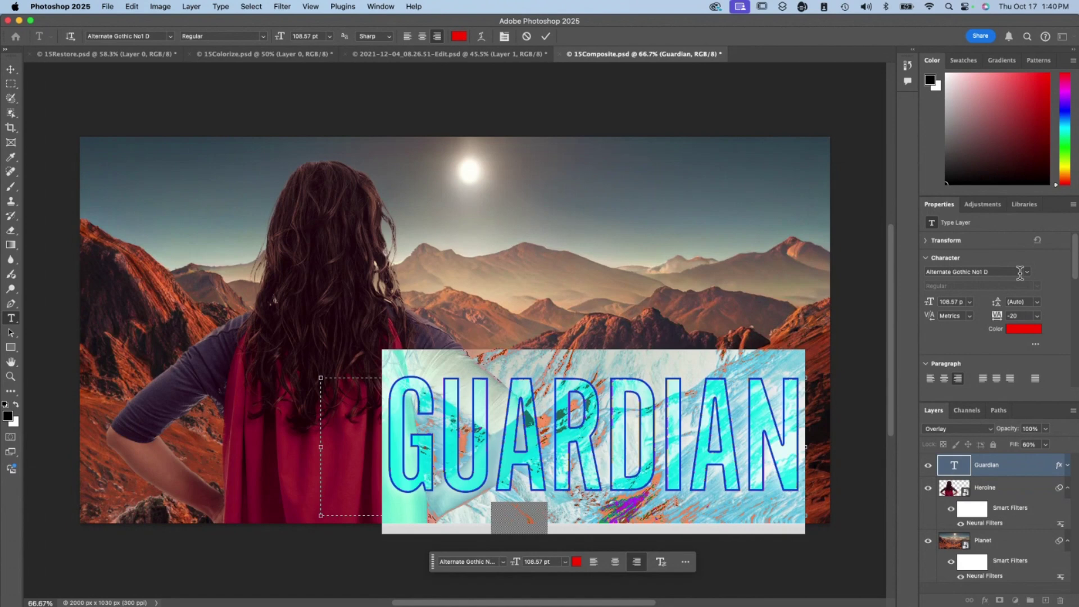
{"action": "left_click", "coordinate": [969, 302]}
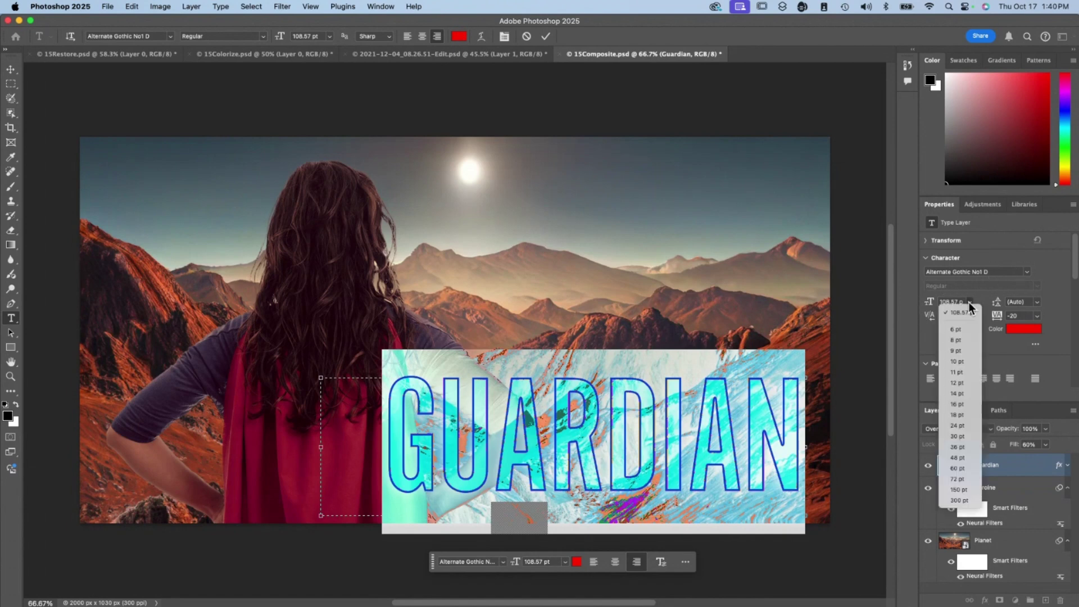
{"action": "left_click", "coordinate": [1001, 284]}
{"action": "key", "text": "Escape"}
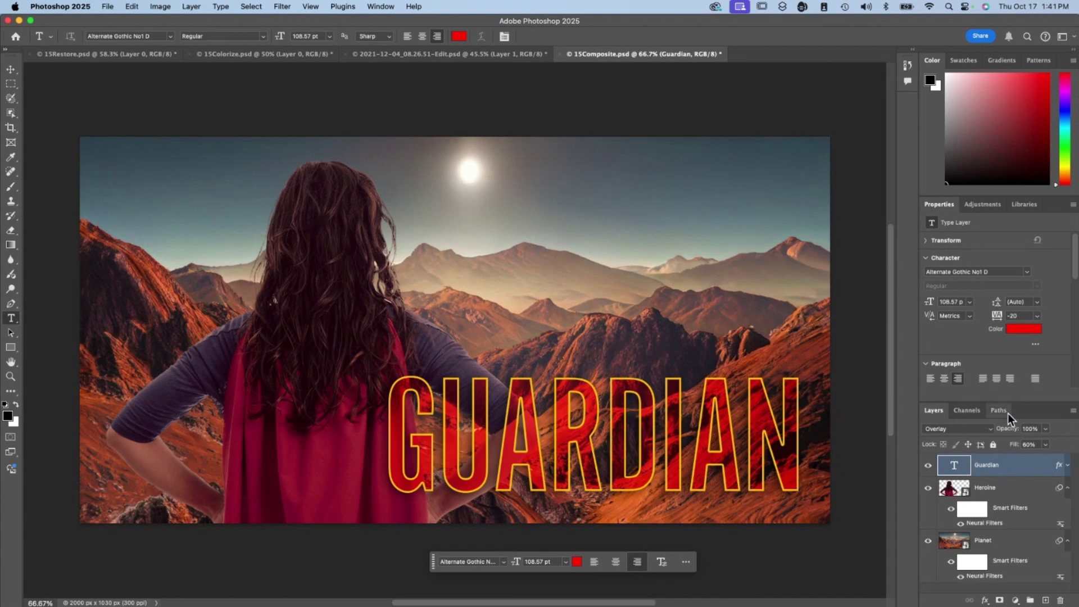
{"action": "left_click", "coordinate": [1030, 444]}
{"action": "left_click", "coordinate": [988, 428]}
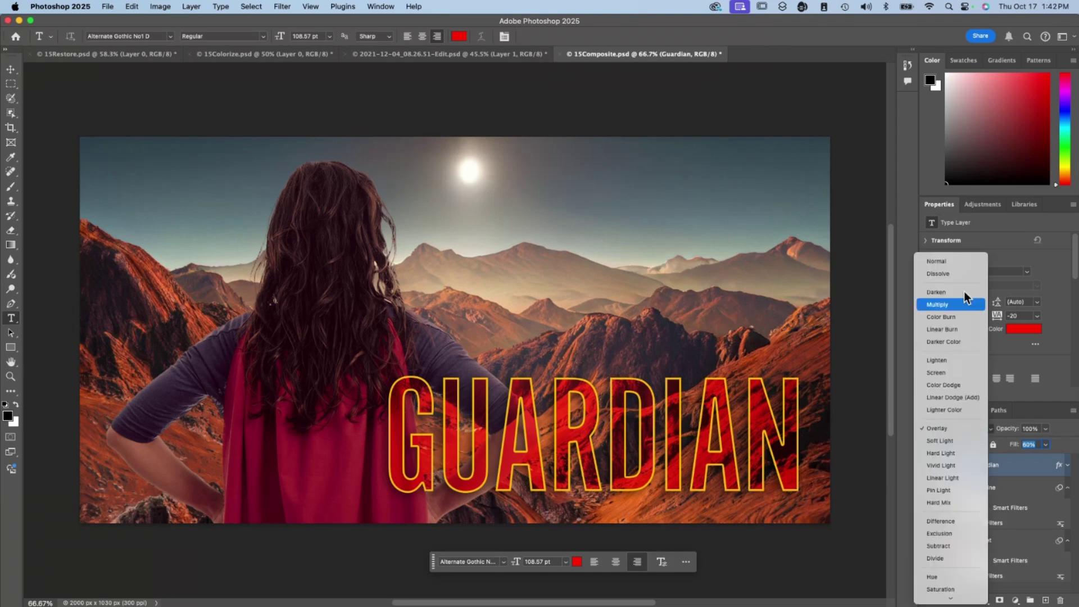
{"action": "left_click", "coordinate": [953, 261]}
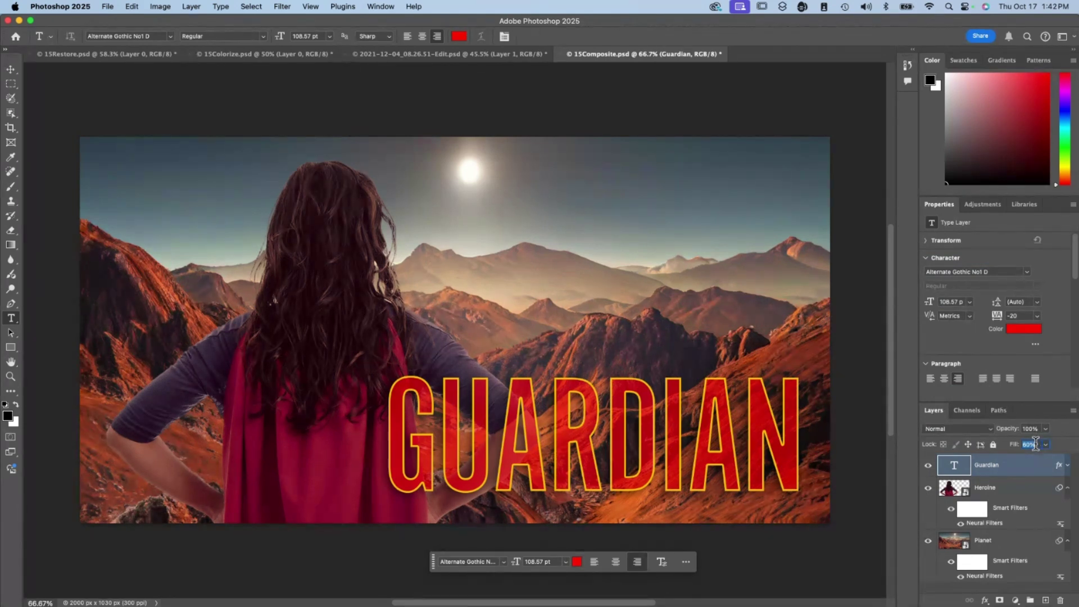
{"action": "type", "text": "100"}
{"action": "key", "text": "Return"}
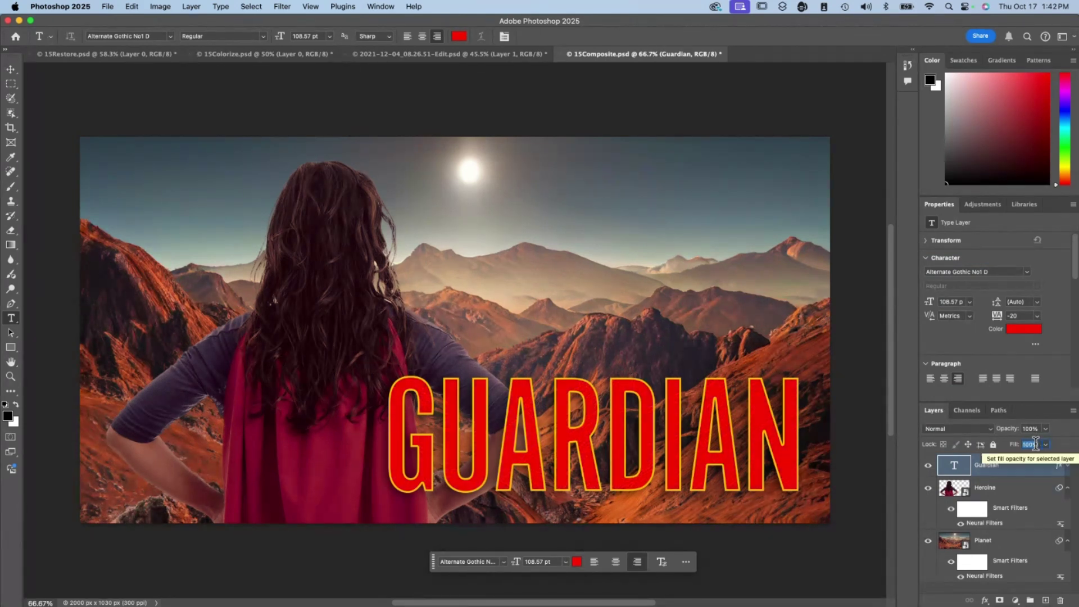
{"action": "type", "text": "60"}
{"action": "key", "text": "Return"}
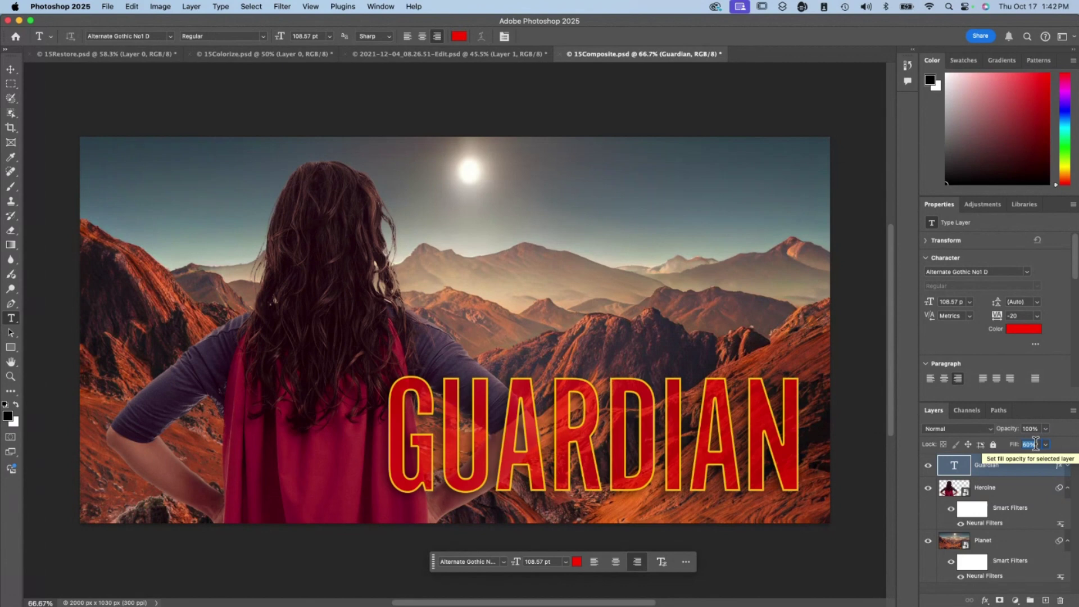
{"action": "left_click", "coordinate": [957, 430]}
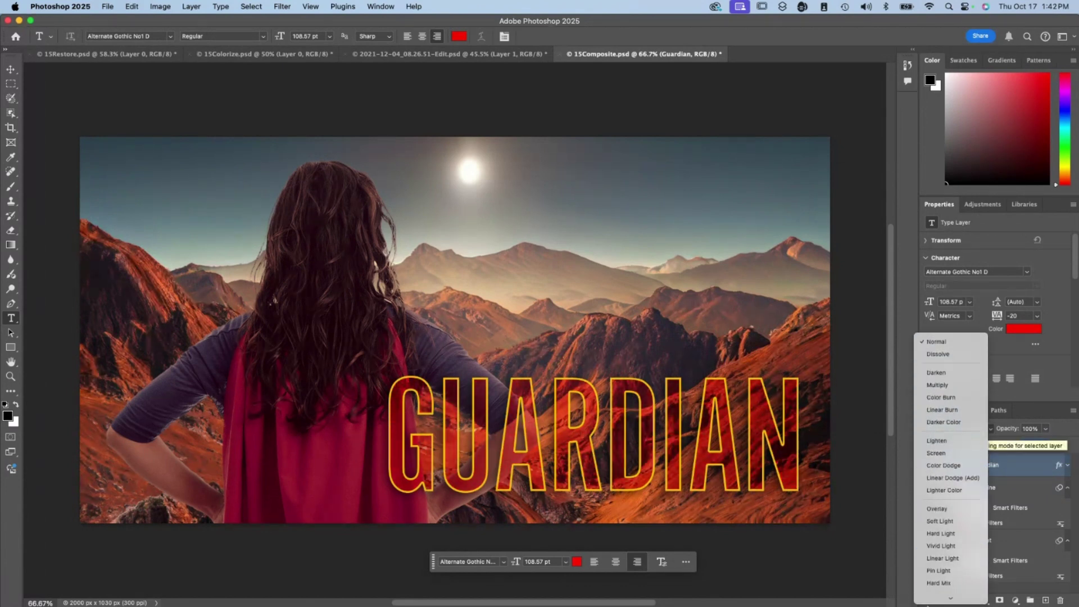
{"action": "scroll", "coordinate": [931, 576], "scroll_direction": "down", "scroll_amount": 5}
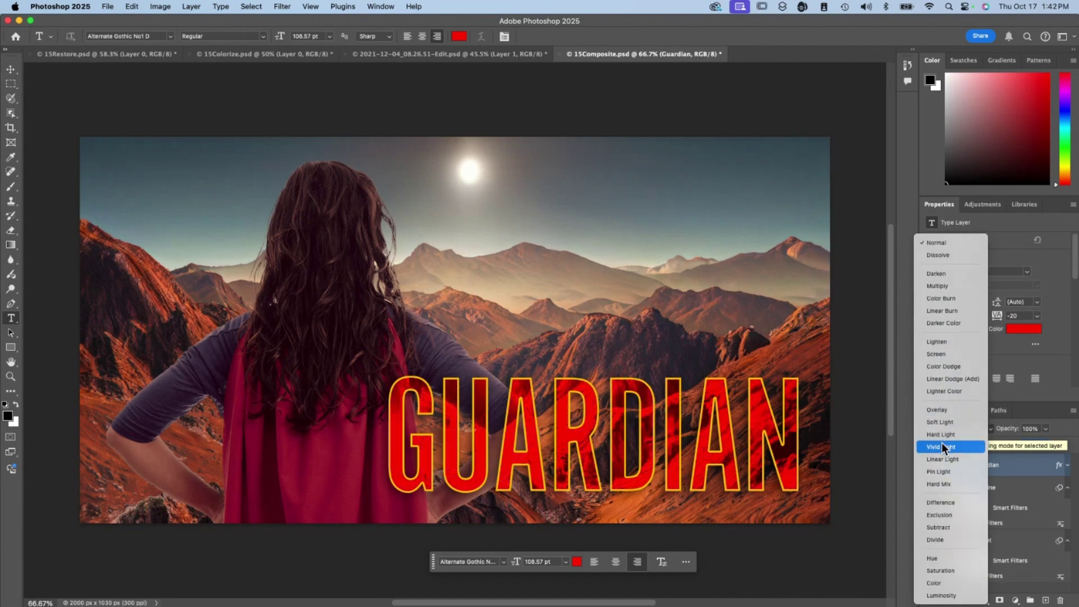
{"action": "left_click", "coordinate": [936, 407]}
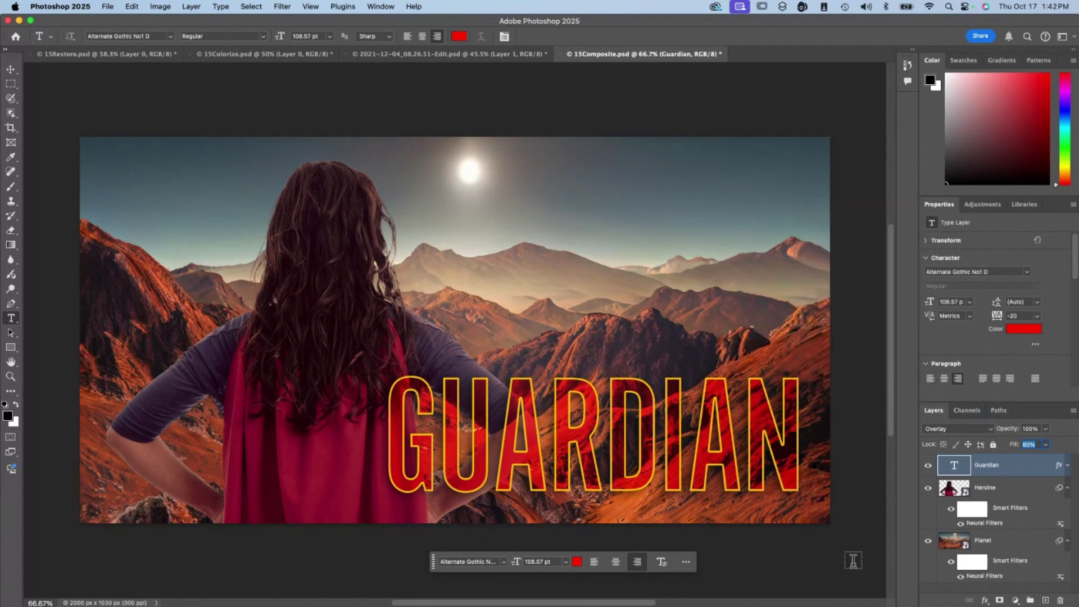
{"action": "left_click", "coordinate": [108, 7]}
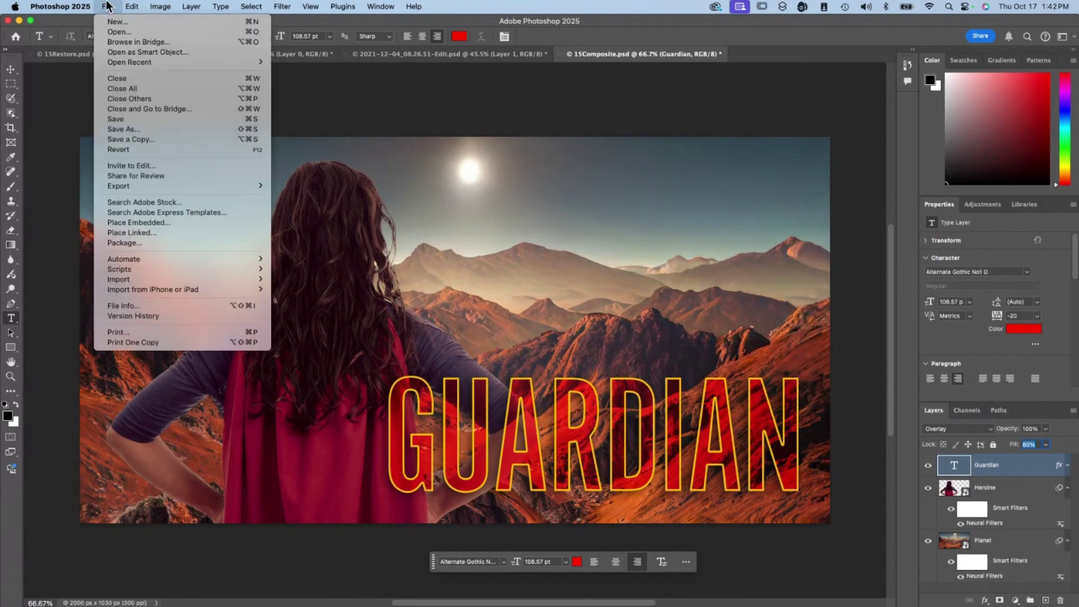
Save the composite as tutorial-parker in Photoshop PDF format
{"action": "left_click", "coordinate": [143, 129]}
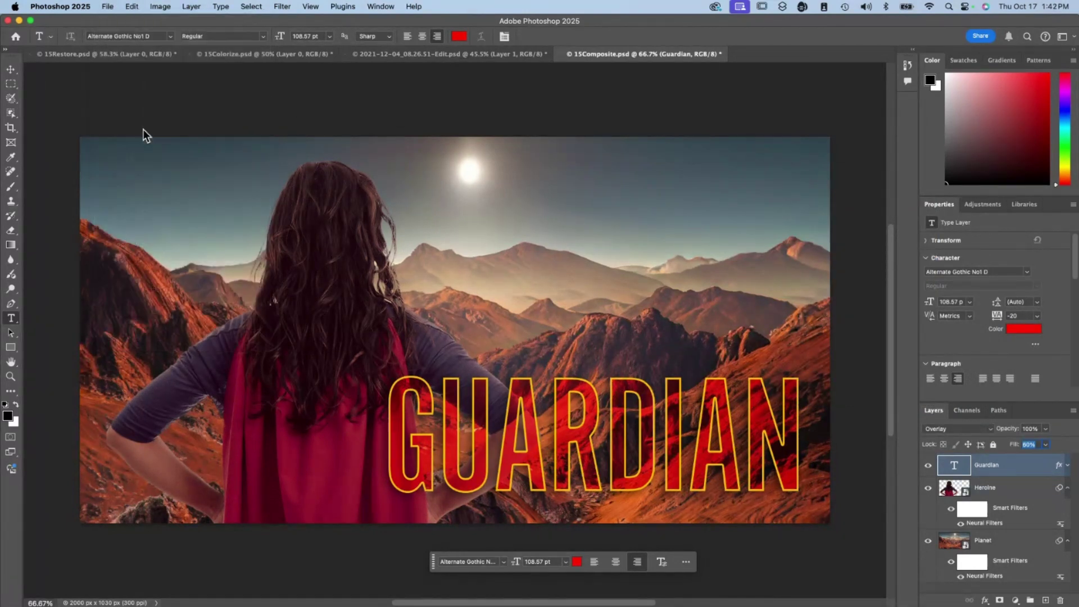
{"action": "type", "text": "tutorial-parker.psd"}
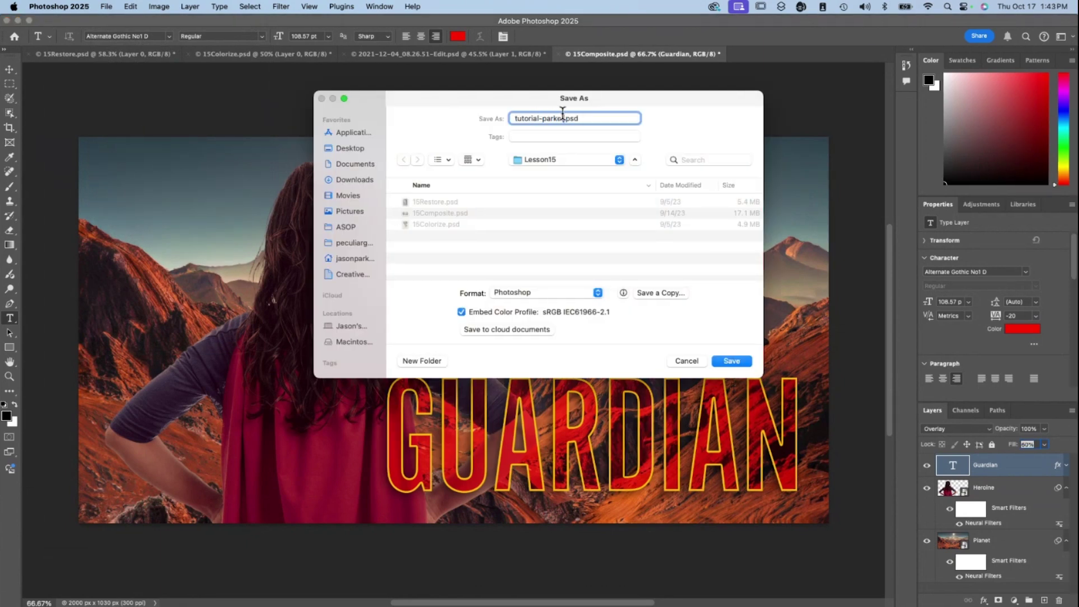
{"action": "left_click", "coordinate": [591, 290]}
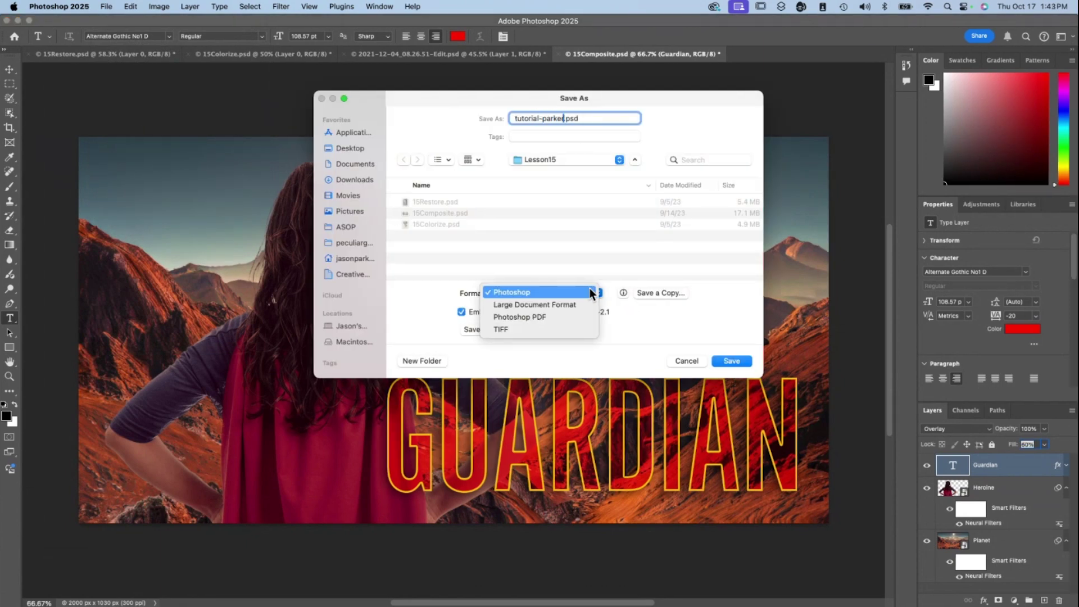
{"action": "left_click", "coordinate": [537, 312]}
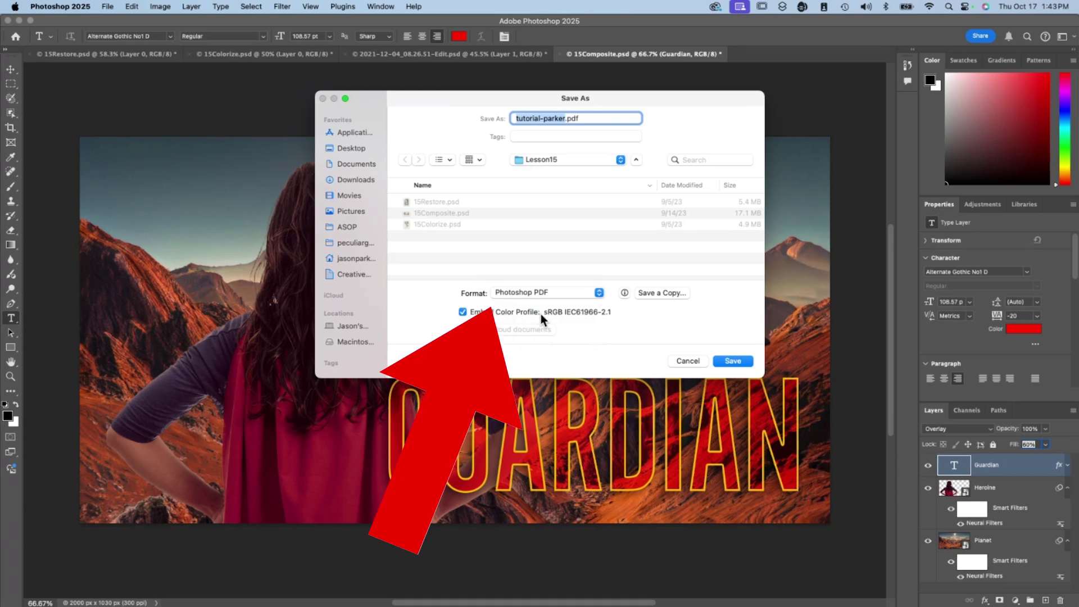
{"action": "left_click", "coordinate": [734, 361]}
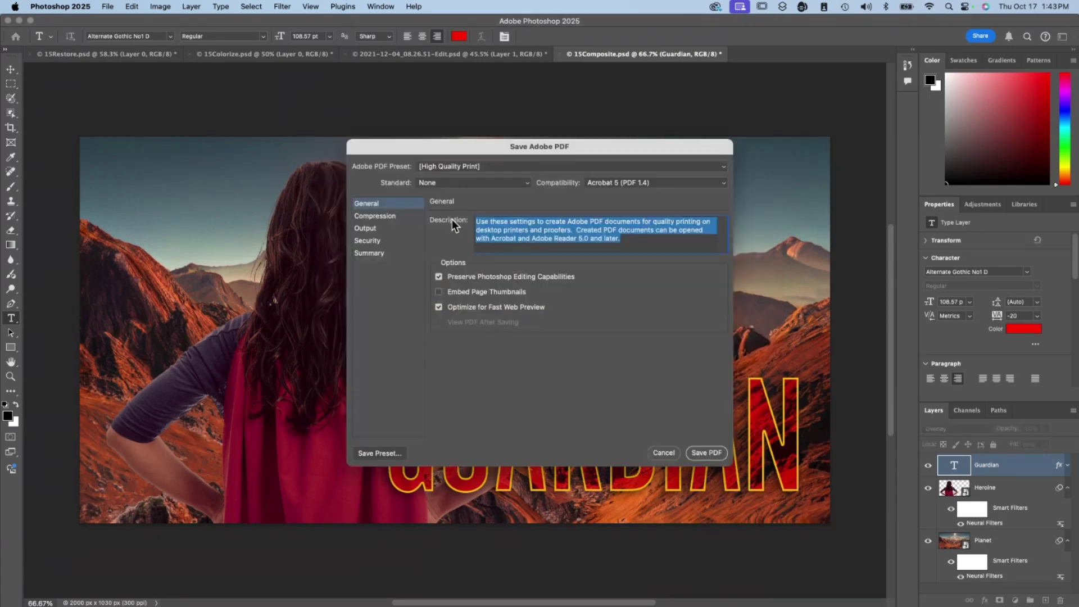
Turn off Preserve Photoshop Editing Capabilities, set Acrobat 8 compatibility, and save the PDF
{"action": "left_click", "coordinate": [439, 277]}
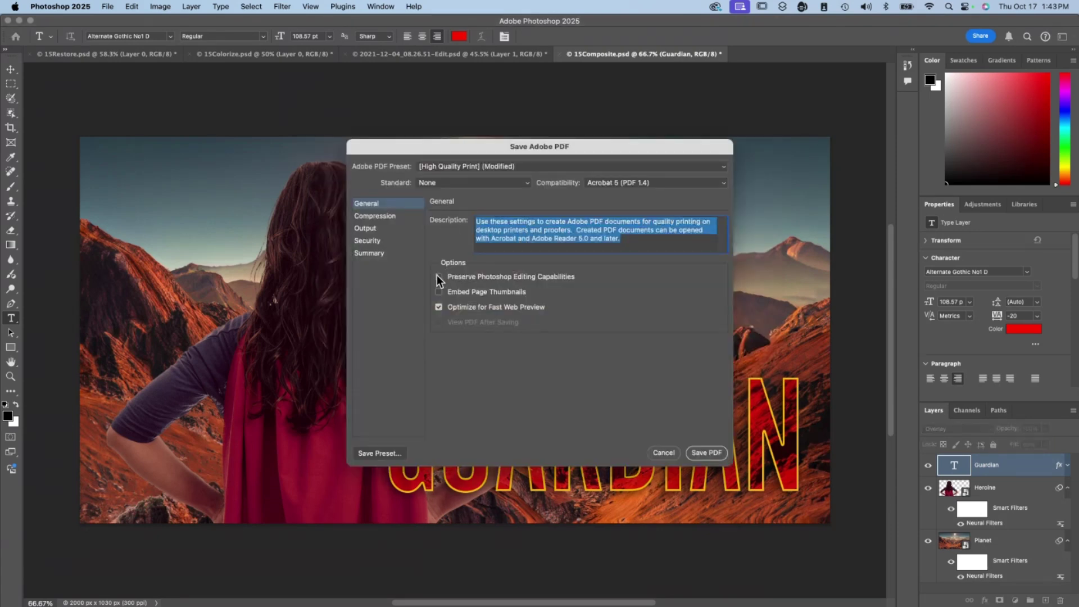
{"action": "left_click", "coordinate": [649, 183]}
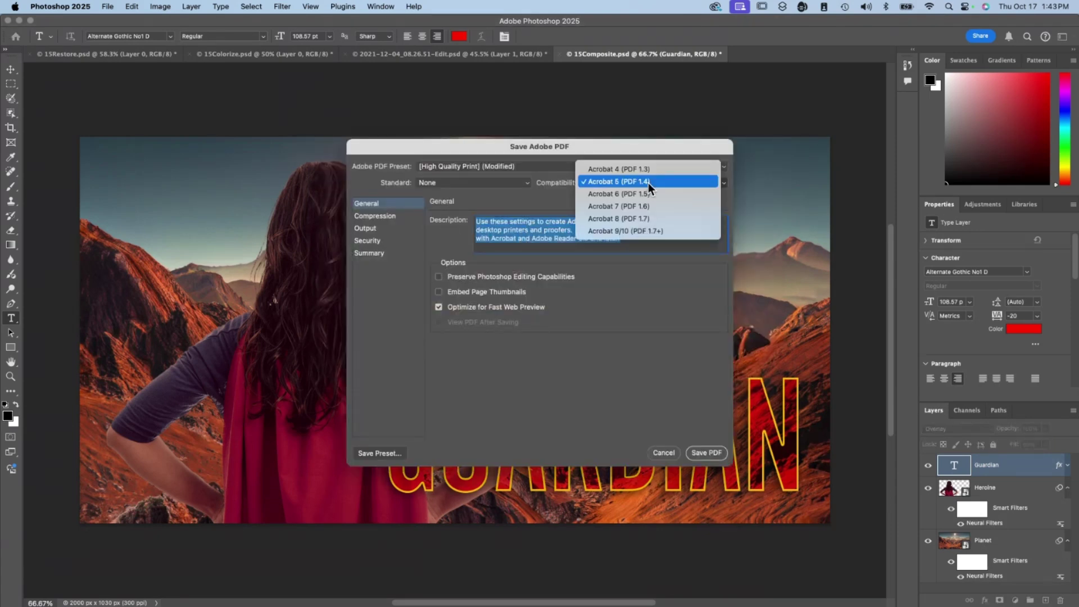
{"action": "left_click", "coordinate": [625, 219]}
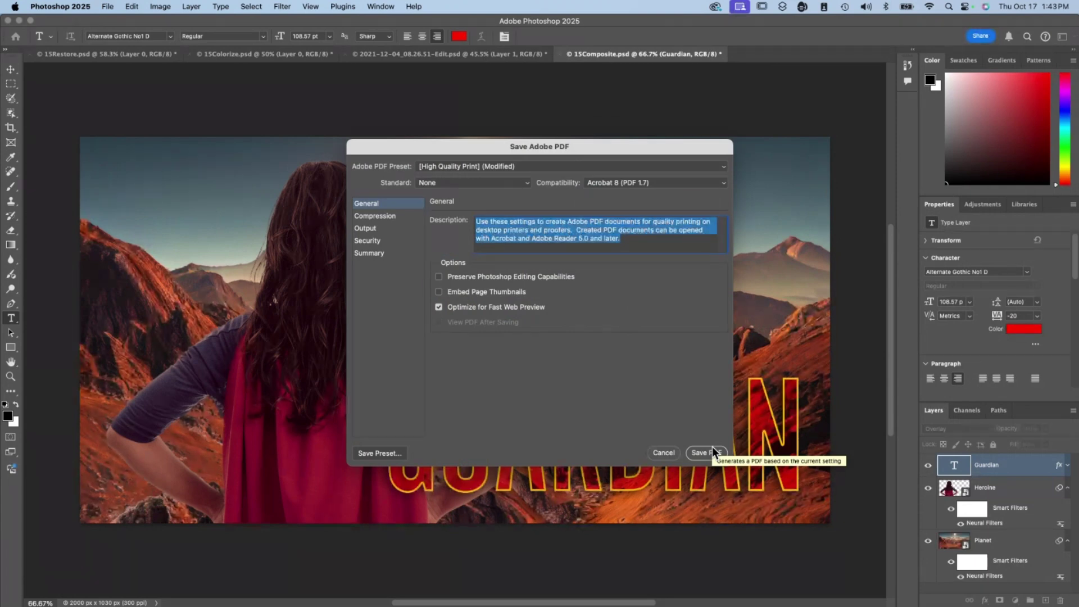
{"action": "left_click", "coordinate": [713, 447]}
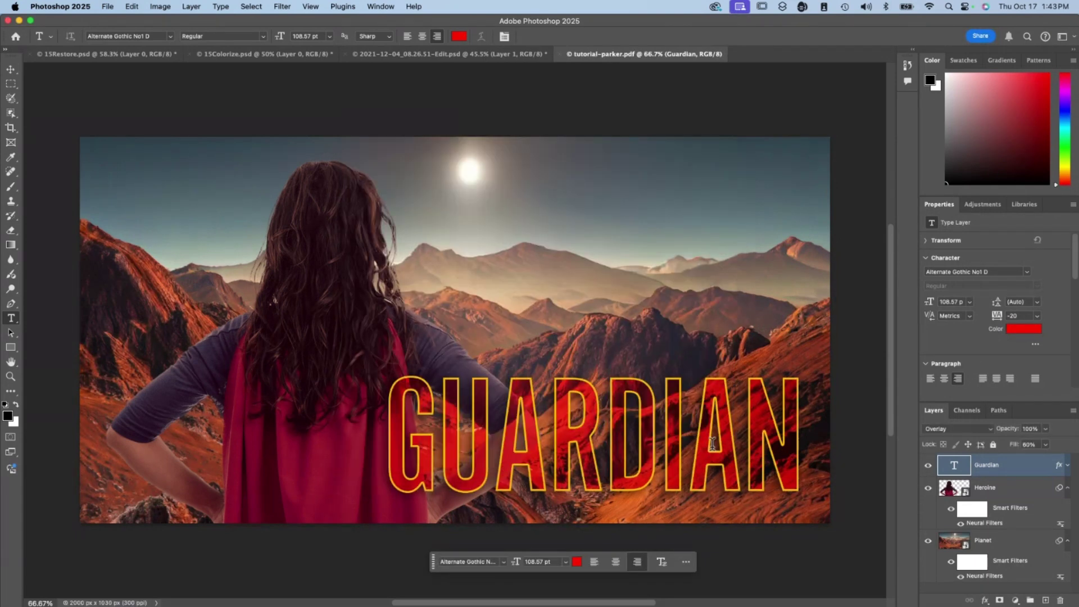
Close the saved tutorial-parker.pdf composite to bring up the 1970 protest photo
{"action": "left_click", "coordinate": [560, 55]}
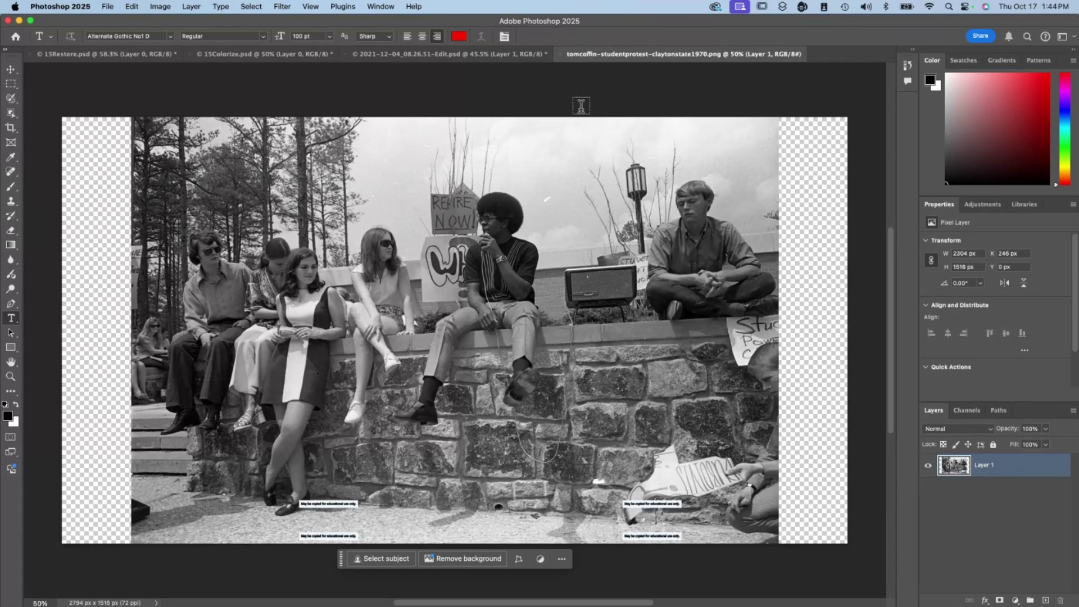
{"action": "scroll", "coordinate": [482, 384], "scroll_direction": "down", "scroll_amount": 1}
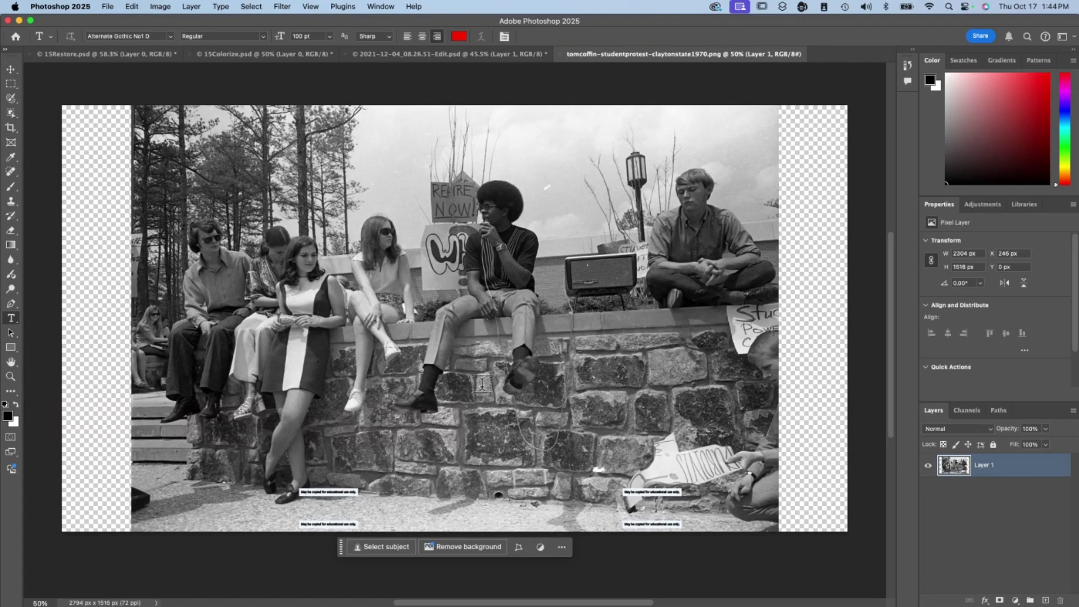
Apply Neural Filters Colorize with a red (d31b1b) focal point on the dress and saturation +26
{"action": "left_click", "coordinate": [282, 6]}
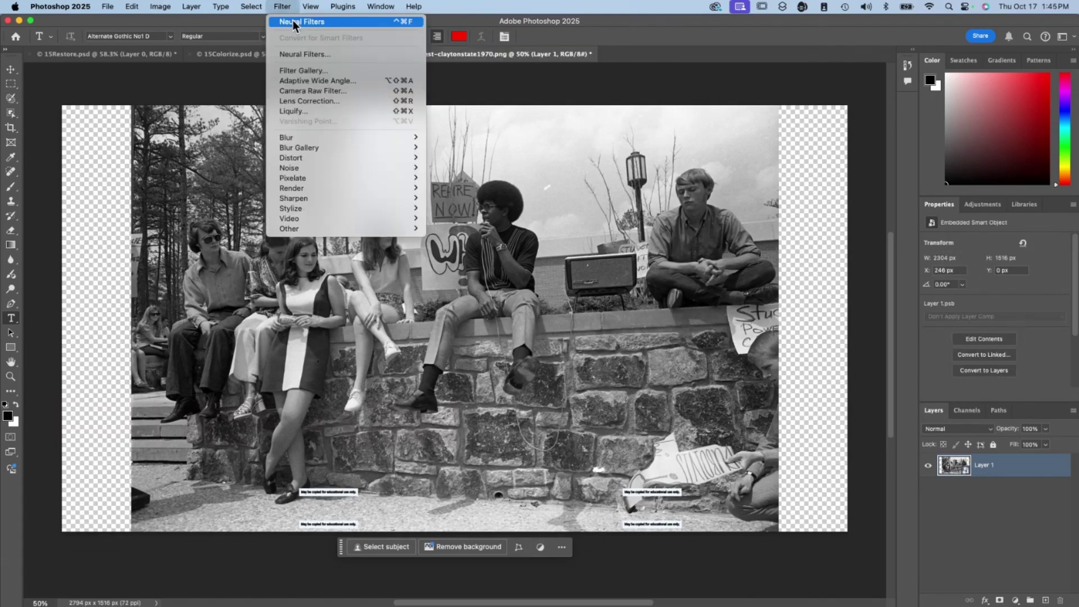
{"action": "left_click", "coordinate": [303, 55]}
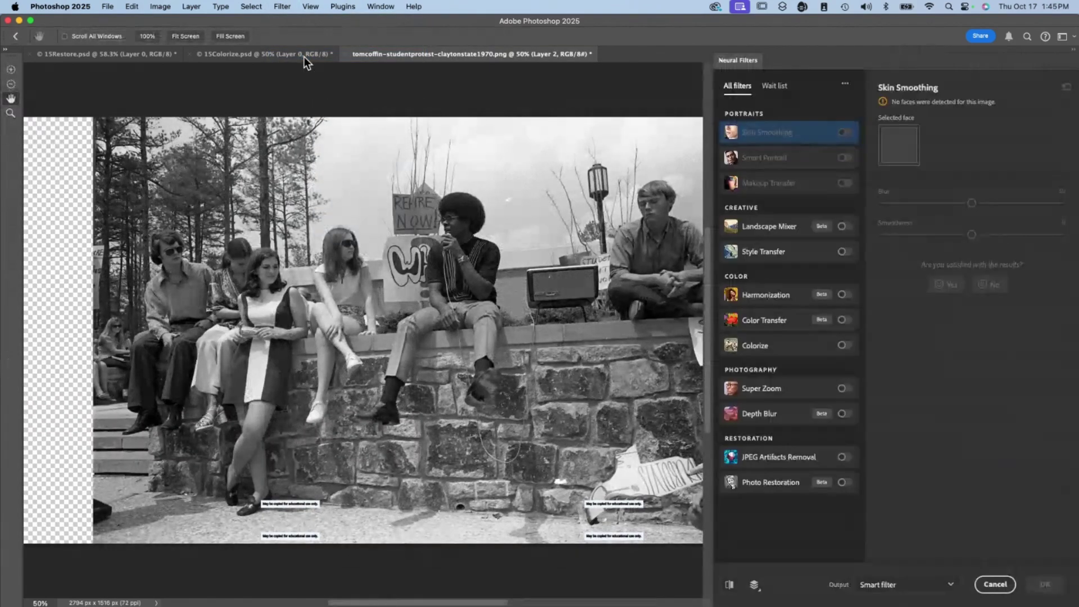
{"action": "left_click", "coordinate": [844, 345]}
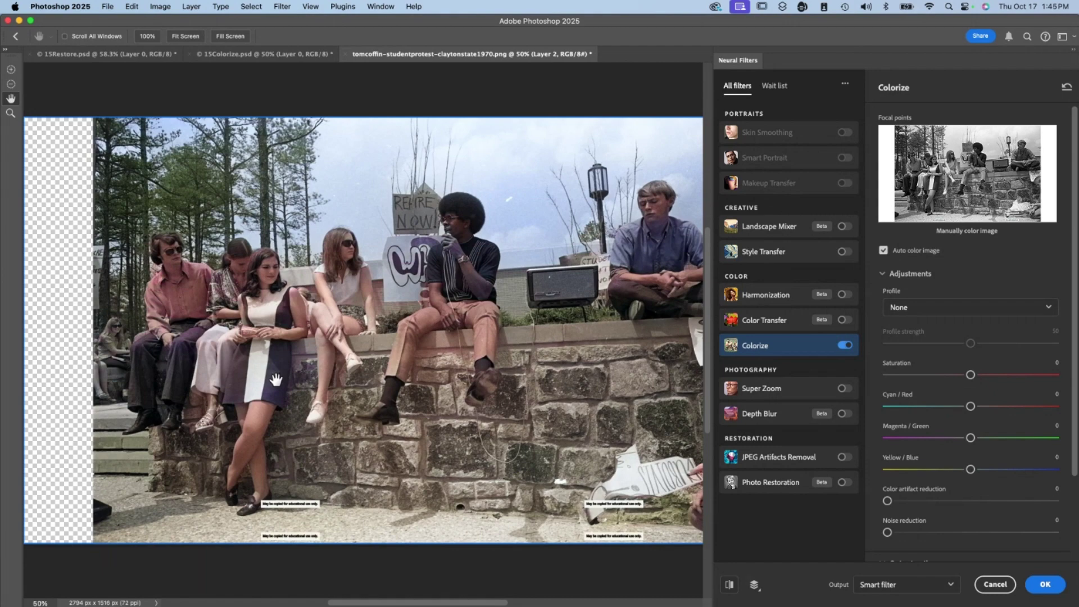
{"action": "left_click", "coordinate": [937, 189]}
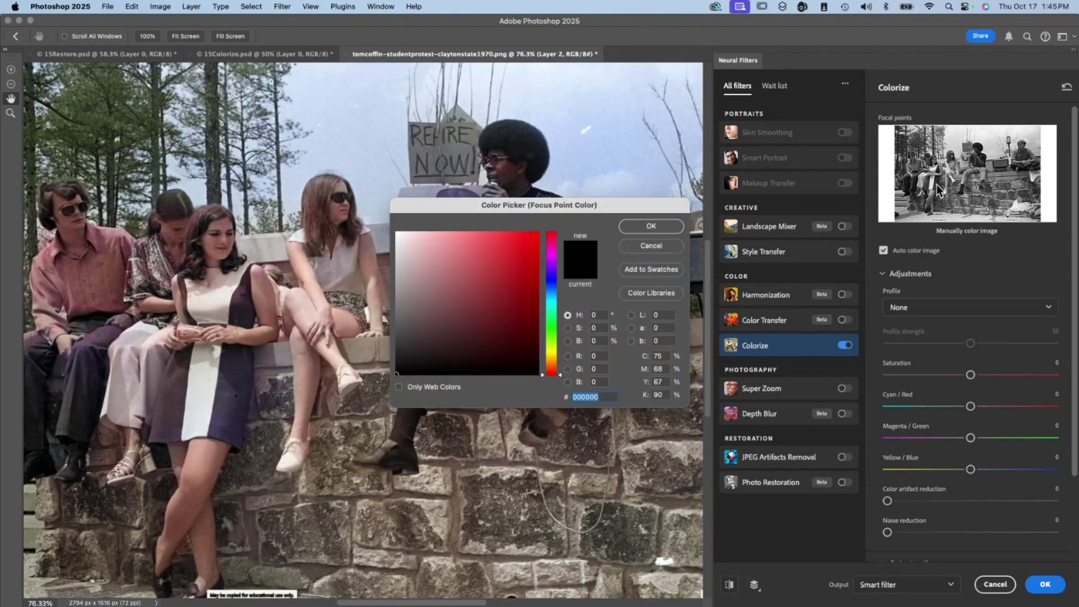
{"action": "left_click", "coordinate": [520, 255]}
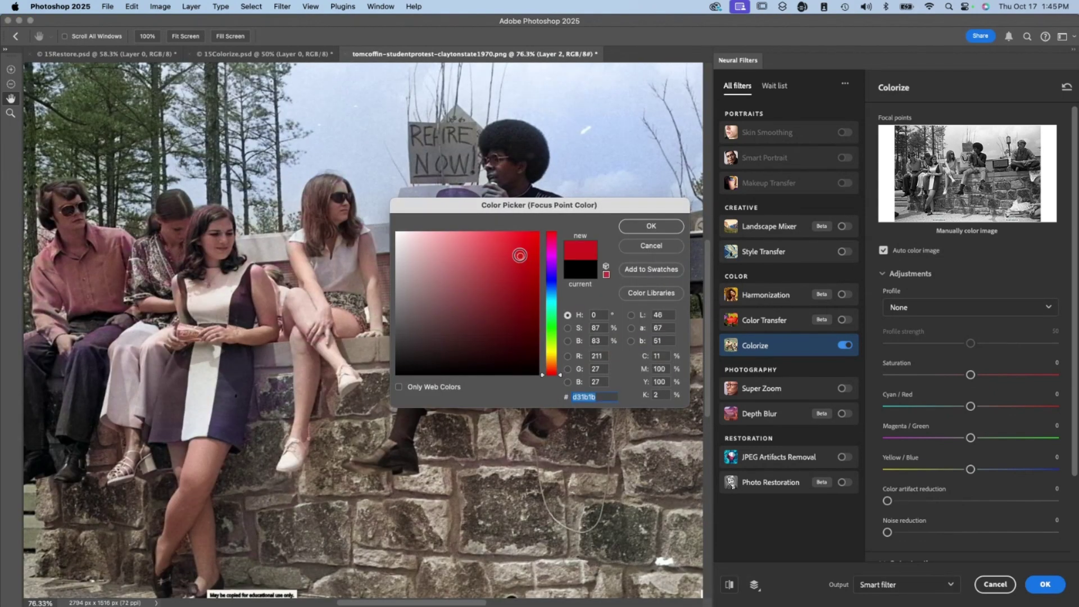
{"action": "left_click", "coordinate": [657, 226]}
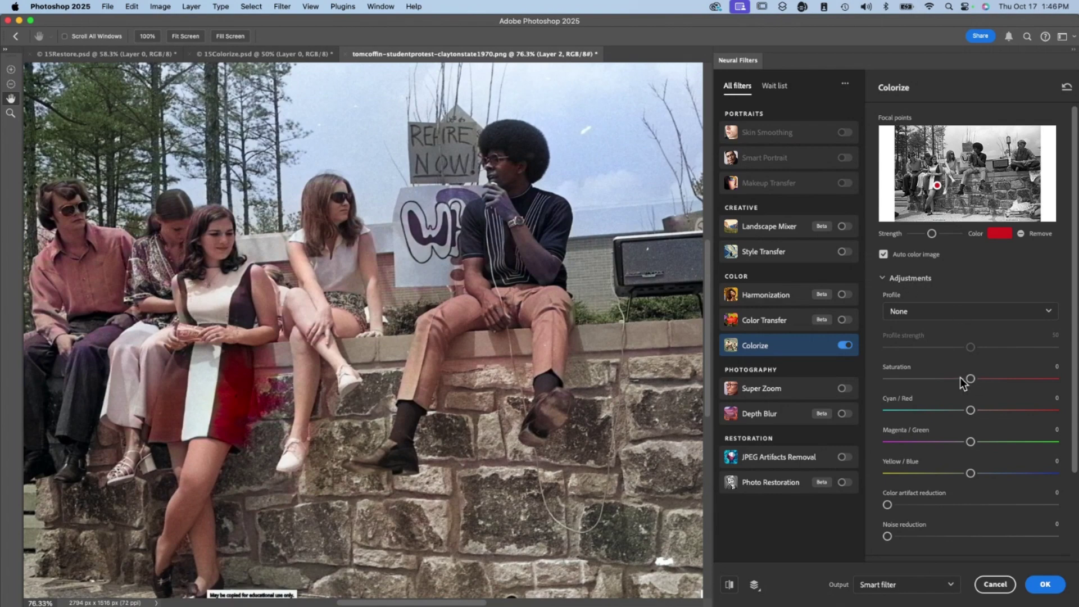
{"action": "mouse_move", "coordinate": [970, 379]}
{"action": "left_mouse_down"}
{"action": "mouse_move", "coordinate": [1016, 379]}
{"action": "mouse_move", "coordinate": [966, 378]}
{"action": "left_mouse_up"}
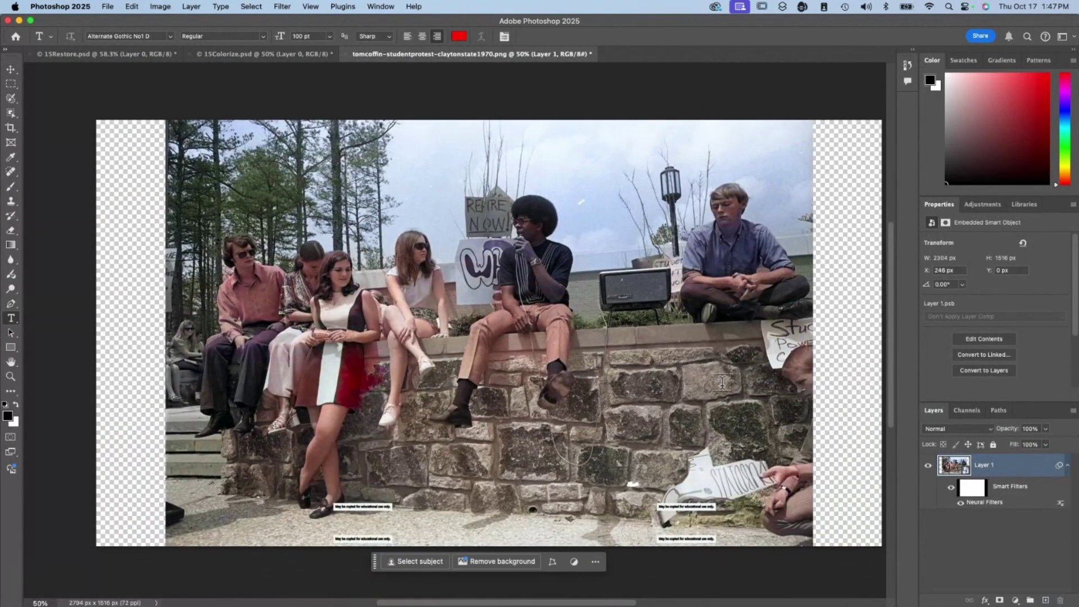
At 100% zoom, paint black on the Colorize filter mask over the wall's red spill
{"action": "key", "text": "super+plus"}
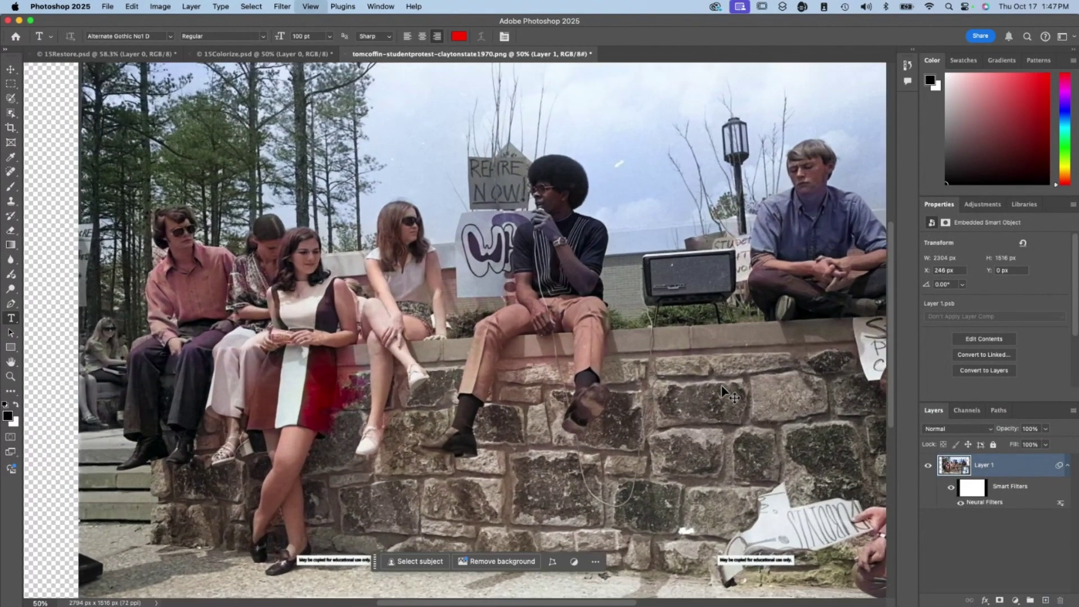
{"action": "key", "text": "super+plus"}
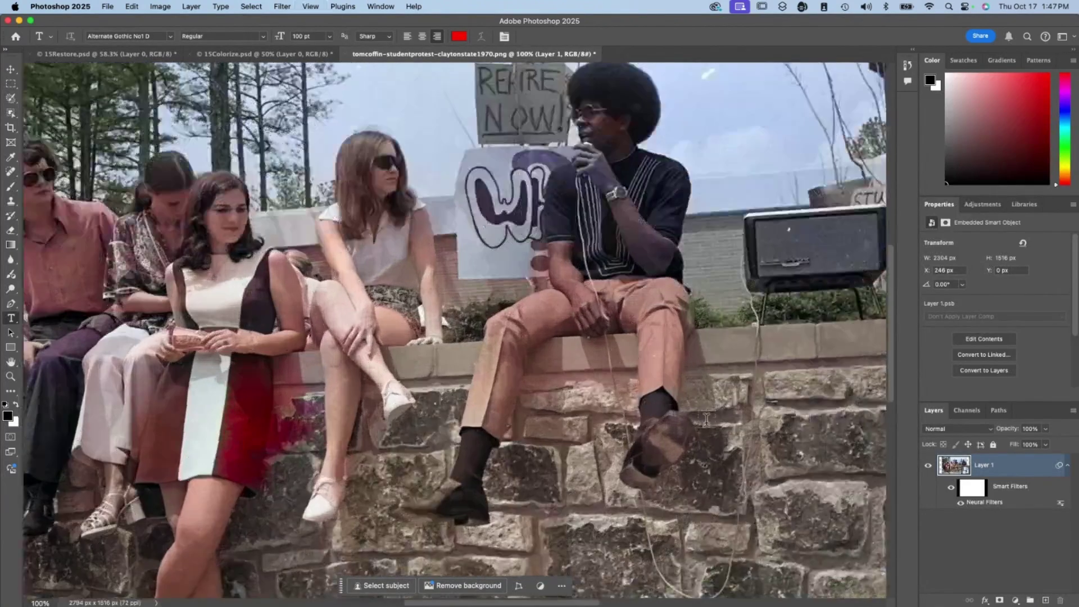
{"action": "scroll", "coordinate": [488, 385], "scroll_direction": "down", "scroll_amount": 2}
{"action": "scroll", "coordinate": [488, 384], "scroll_direction": "left", "scroll_amount": 2}
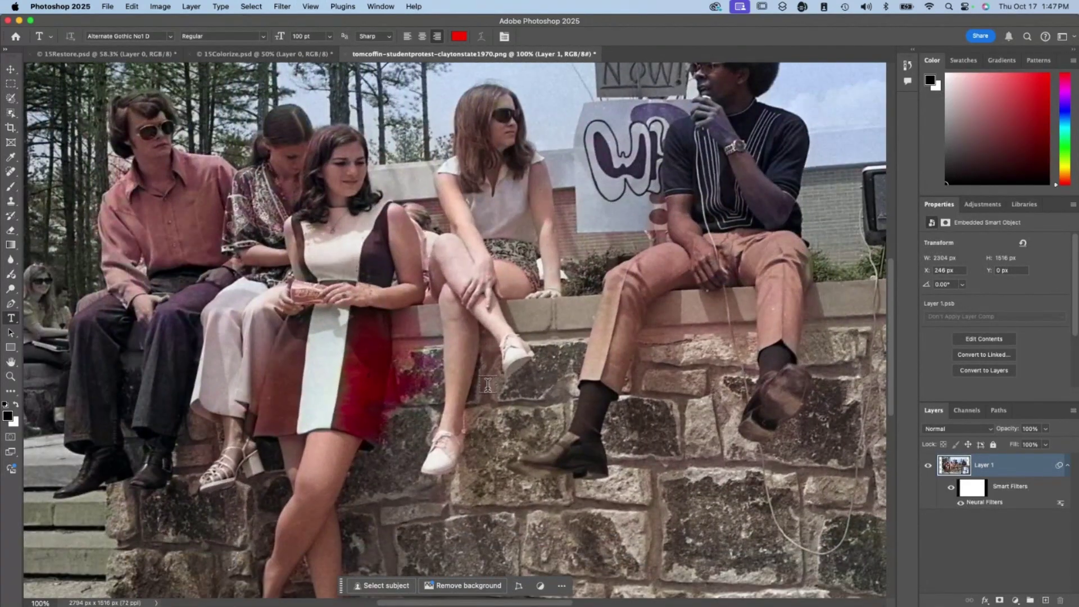
{"action": "scroll", "coordinate": [488, 384], "scroll_direction": "right", "scroll_amount": 3}
{"action": "scroll", "coordinate": [488, 384], "scroll_direction": "up", "scroll_amount": 1}
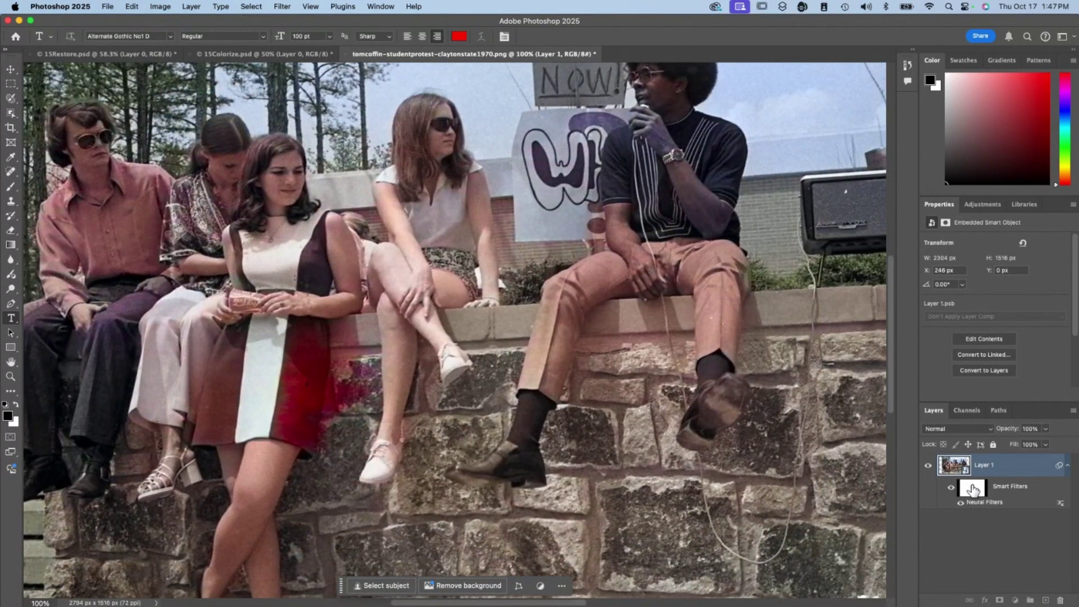
{"action": "left_click", "coordinate": [973, 490]}
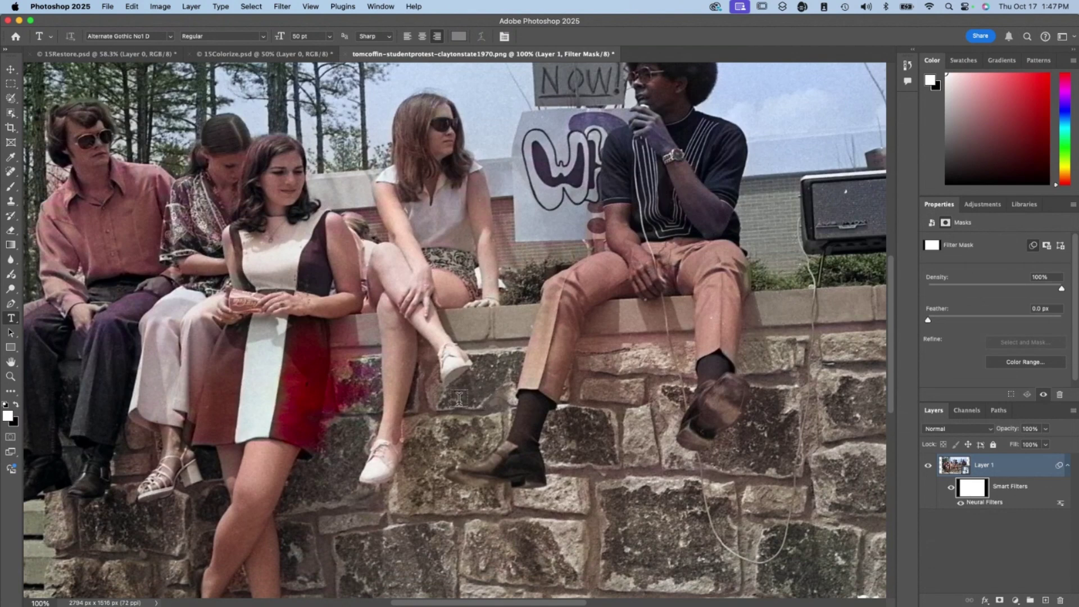
{"action": "key", "text": "b"}
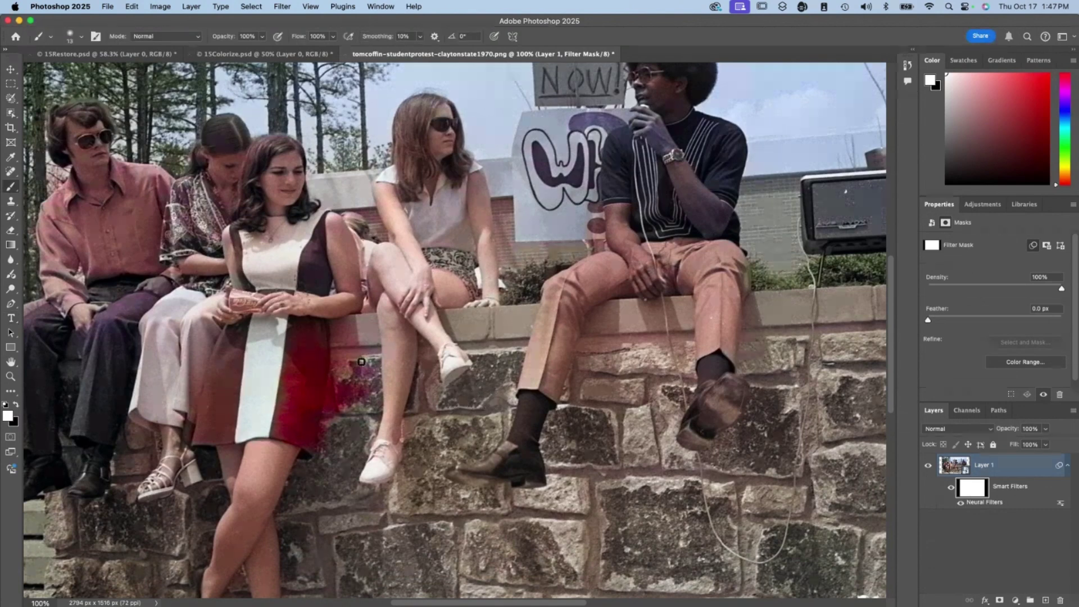
{"action": "key", "text": "bracketright"}
{"action": "key", "text": "bracketright"}
{"action": "key", "text": "bracketright"}
{"action": "key", "text": "x"}
{"action": "mouse_move", "coordinate": [354, 363]}
{"action": "left_mouse_down"}
{"action": "mouse_move", "coordinate": [361, 388]}
{"action": "mouse_move", "coordinate": [330, 417]}
{"action": "mouse_move", "coordinate": [343, 364]}
{"action": "mouse_move", "coordinate": [357, 373]}
{"action": "mouse_move", "coordinate": [344, 332]}
{"action": "mouse_move", "coordinate": [363, 329]}
{"action": "mouse_move", "coordinate": [350, 326]}
{"action": "mouse_move", "coordinate": [330, 438]}
{"action": "left_mouse_up"}
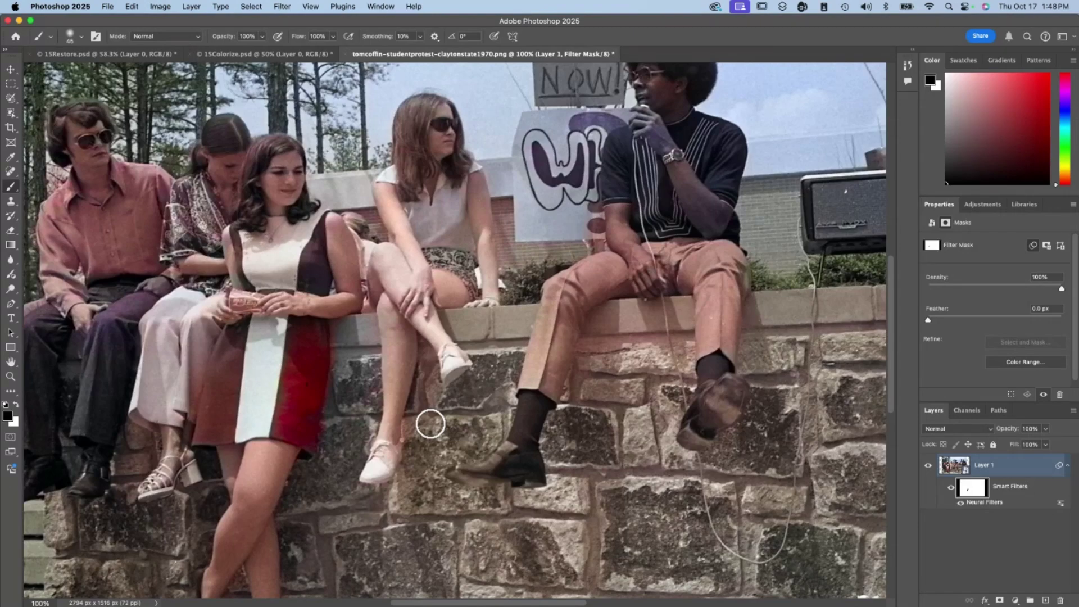
{"action": "key", "text": "super+0"}
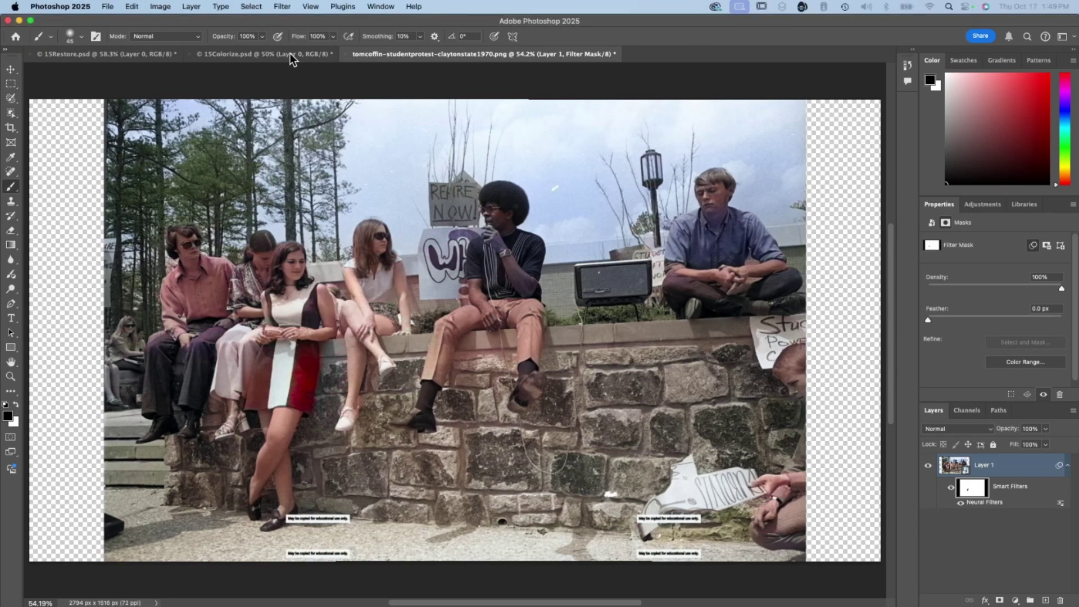
Save the 15Colorize boy-on-bike photo as a Photoshop PDF named tutorial2-parker
{"action": "left_click", "coordinate": [248, 53]}
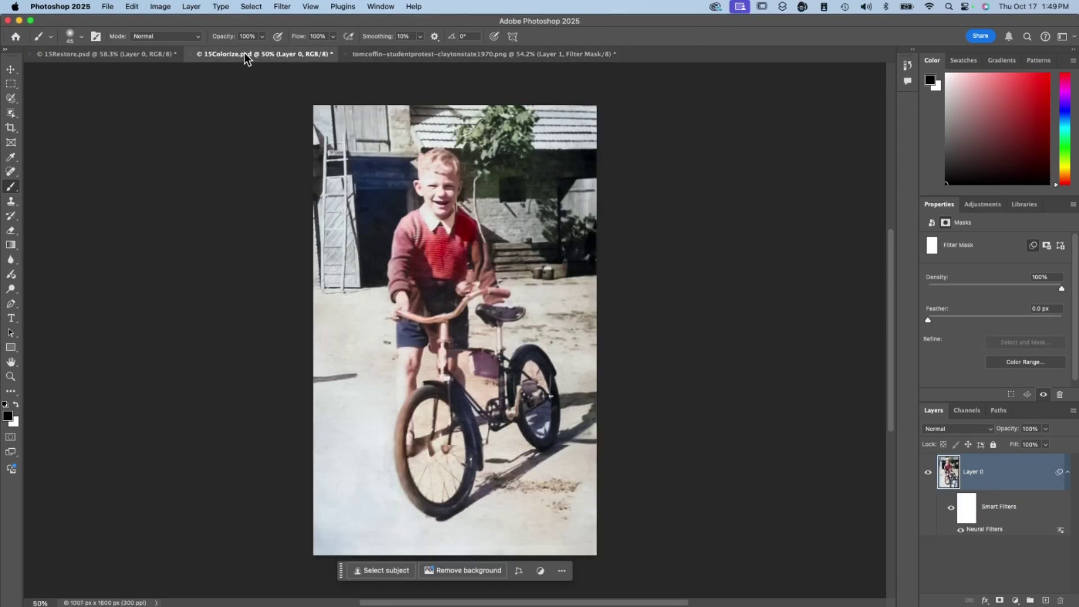
{"action": "left_click", "coordinate": [109, 6]}
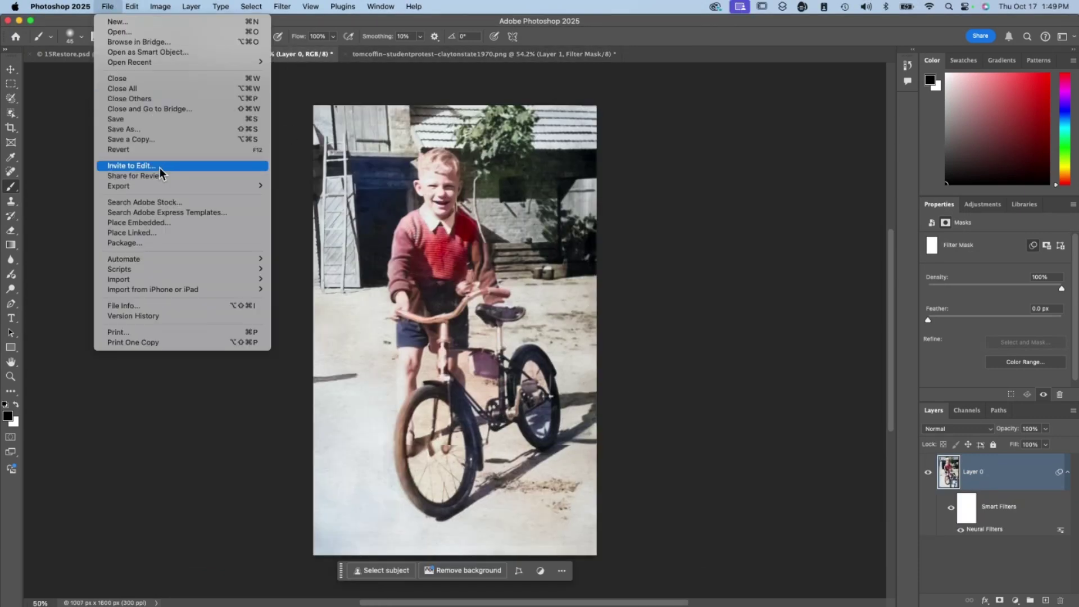
{"action": "left_click", "coordinate": [150, 129]}
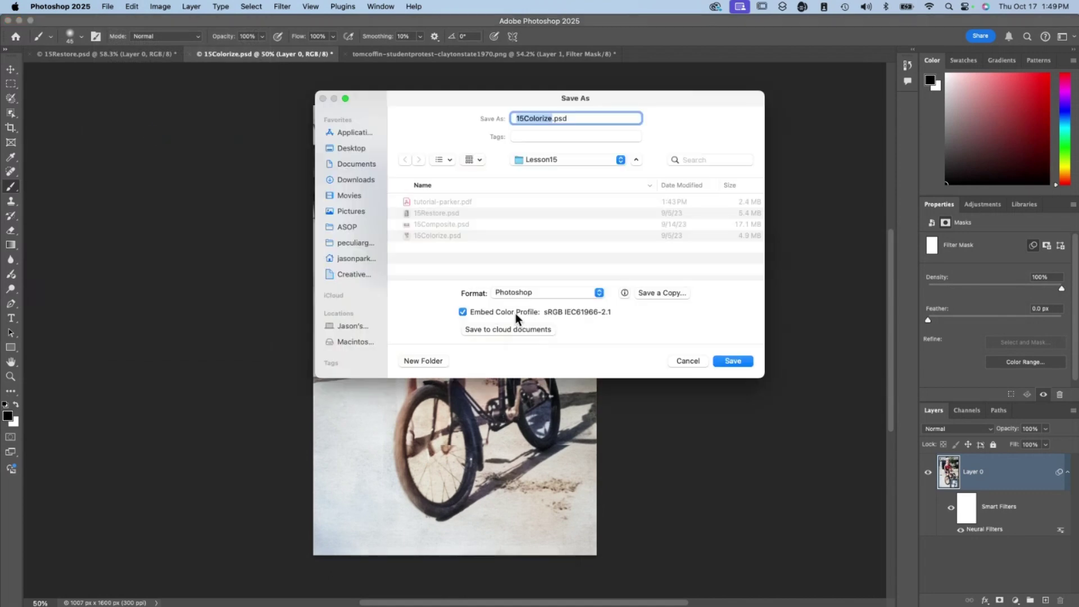
{"action": "left_click", "coordinate": [566, 294]}
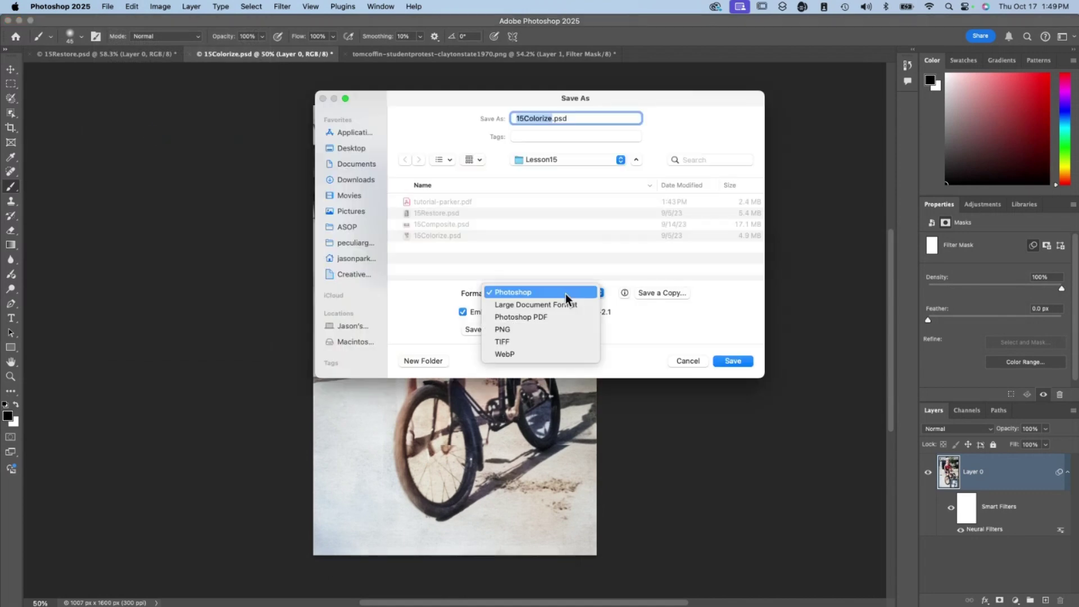
{"action": "left_click", "coordinate": [534, 318]}
{"action": "type", "text": "tutorial2-parker"}
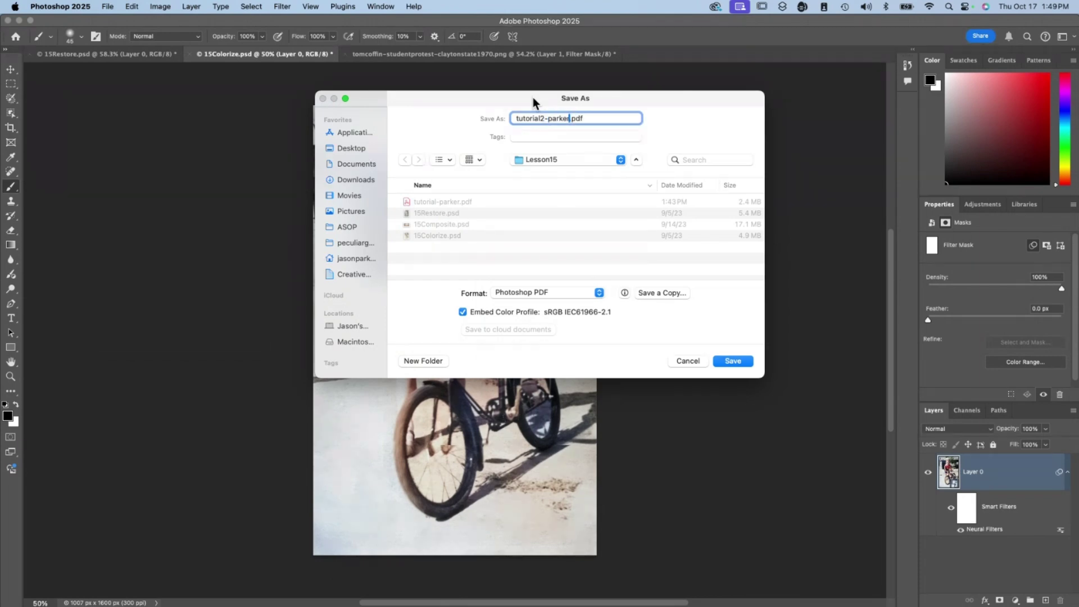
{"action": "key", "text": "Return"}
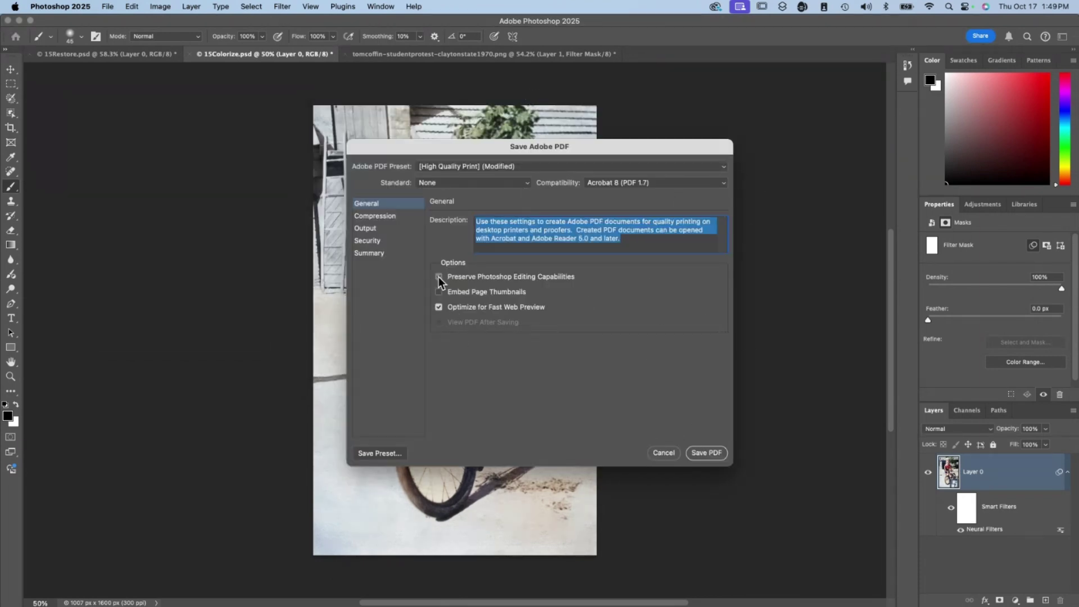
{"action": "left_click", "coordinate": [703, 452]}
Save the 15Restore portrait as a Photoshop PDF named tutorial3-parker
{"action": "key", "text": "ctrl+shift+Tab"}
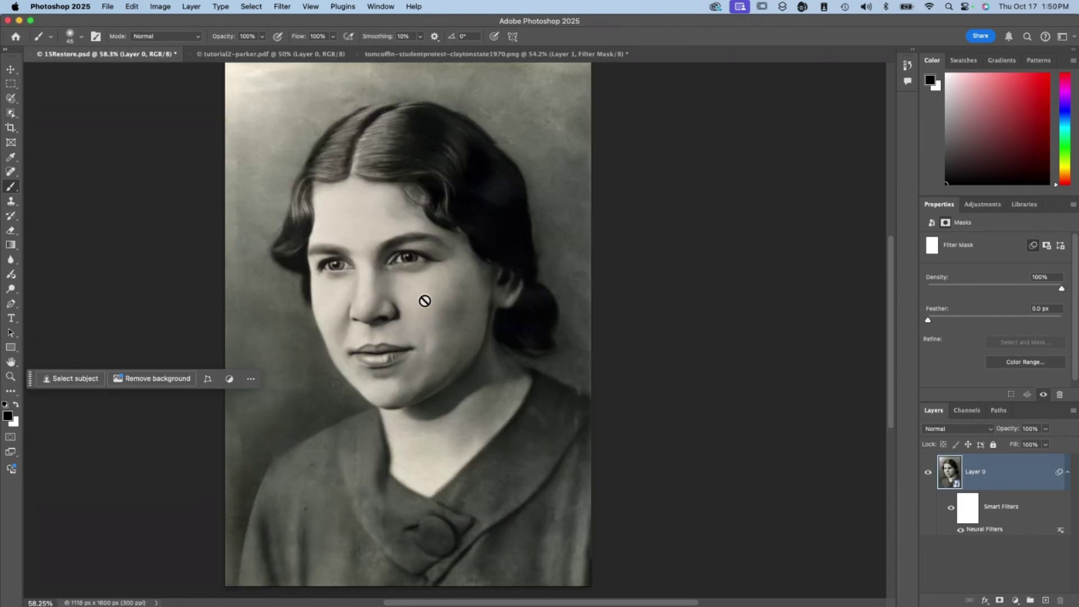
{"action": "left_click", "coordinate": [116, 7]}
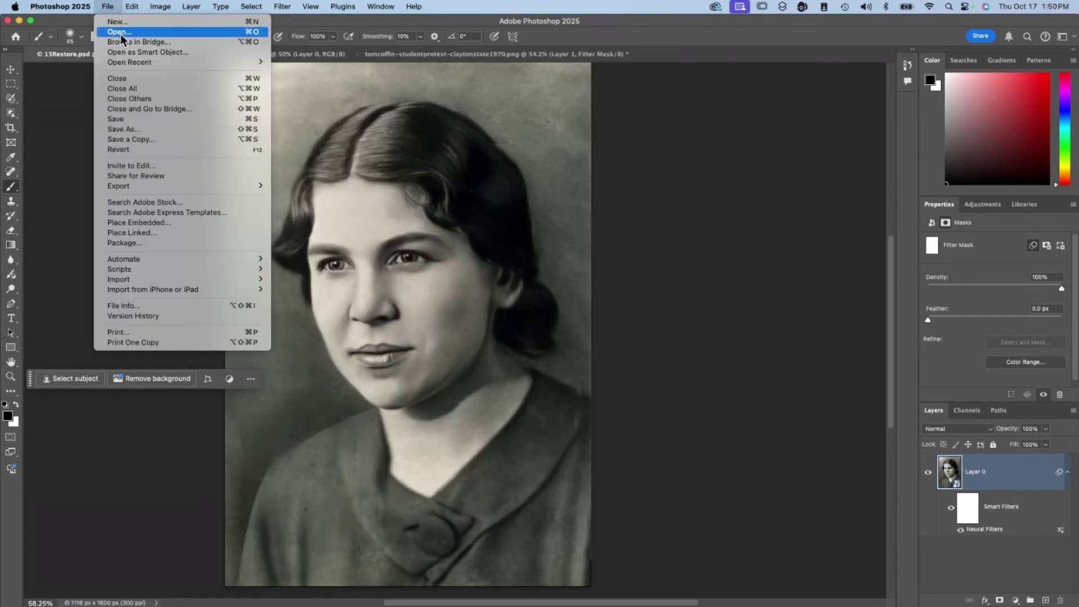
{"action": "left_click", "coordinate": [145, 129]}
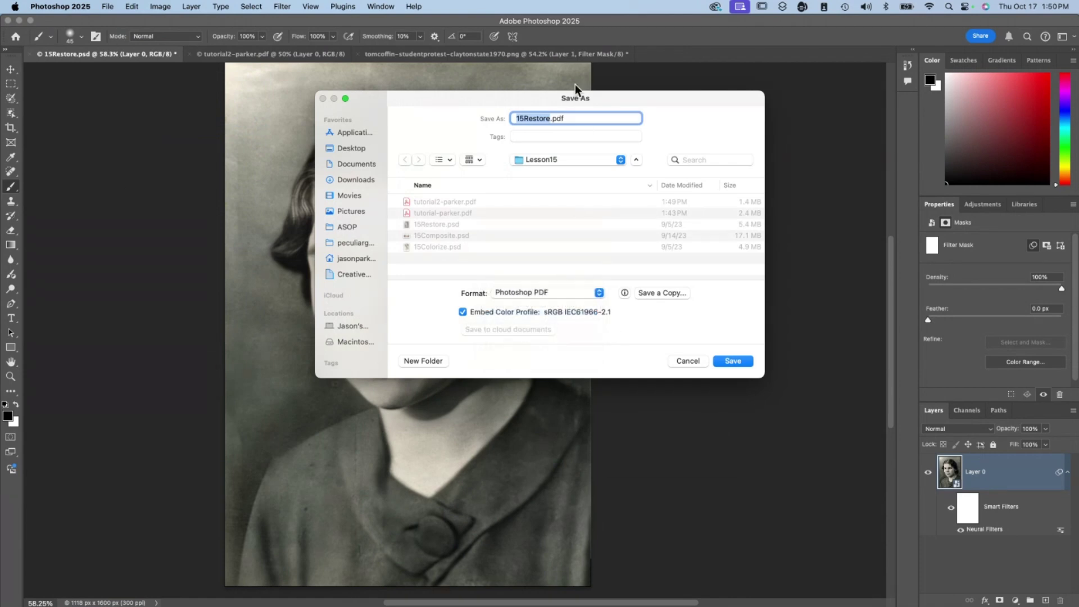
{"action": "type", "text": "tutorial3-parker"}
{"action": "key", "text": "Return"}
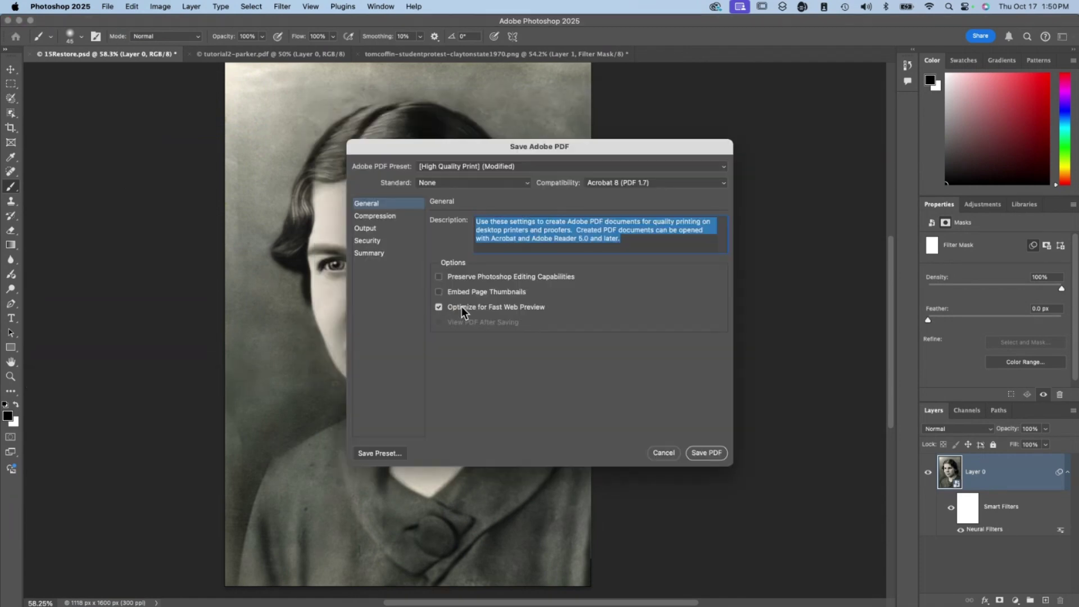
{"action": "left_click", "coordinate": [706, 453]}
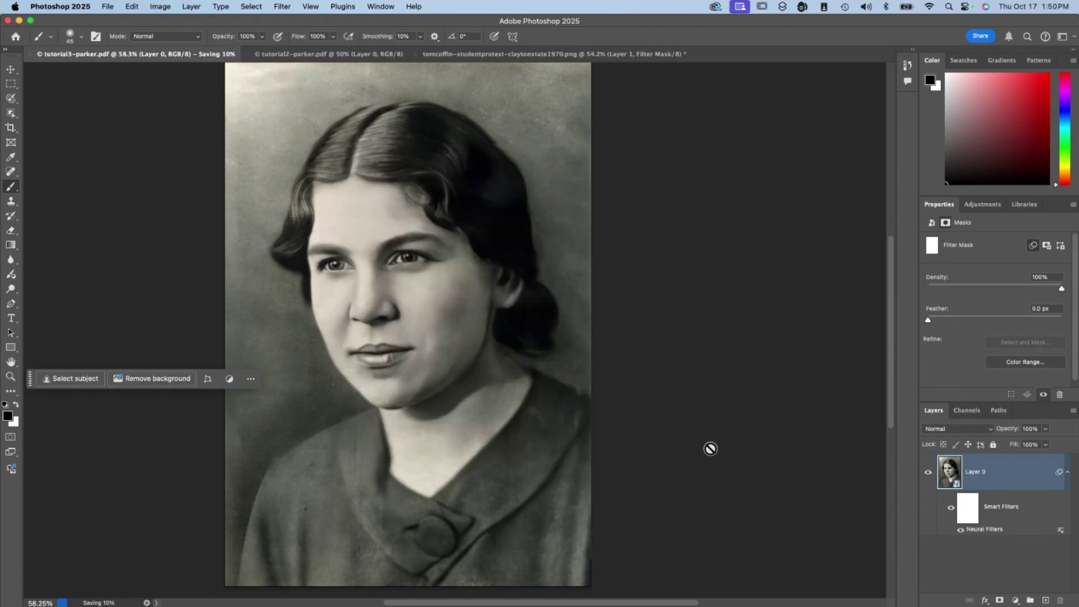